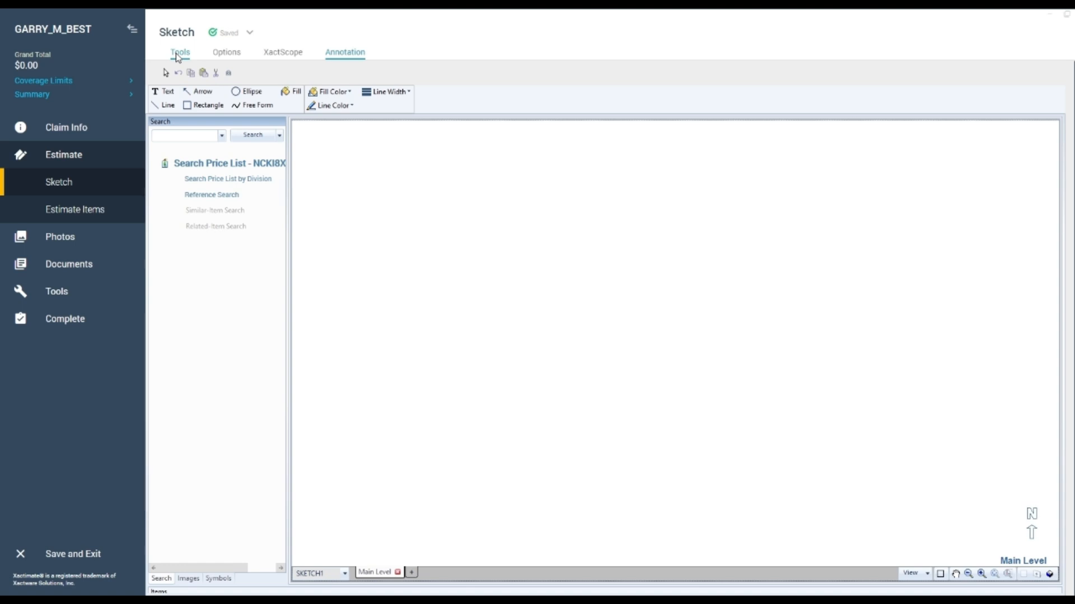
# Step: Draw a rectangular room with interior dimensions of about 19' 8" by 13' 2" on the empty Main Level
pyautogui.click(176, 53)
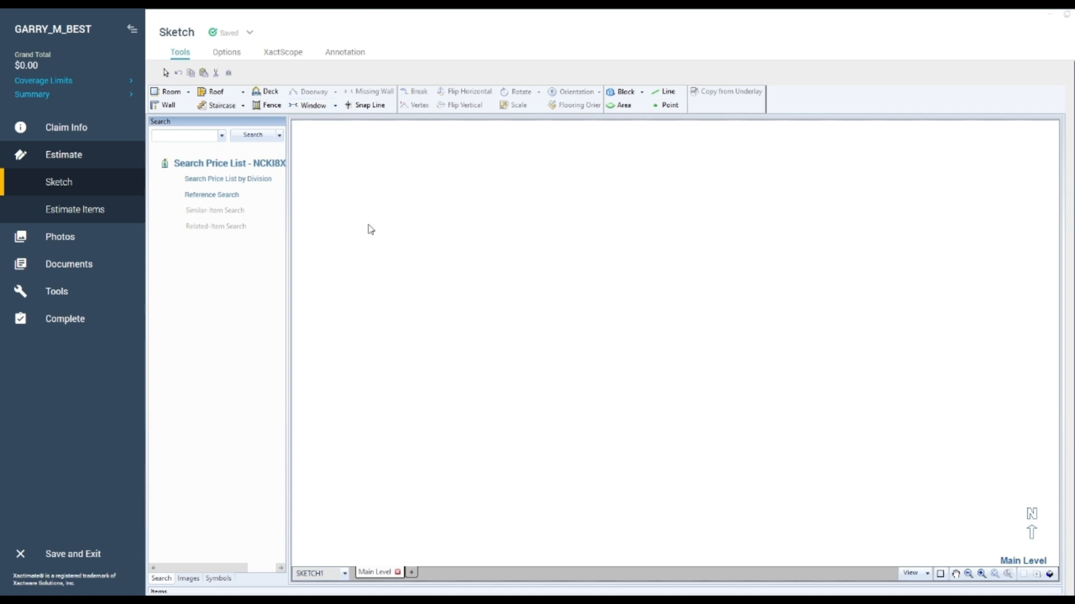
pyautogui.click(168, 92)
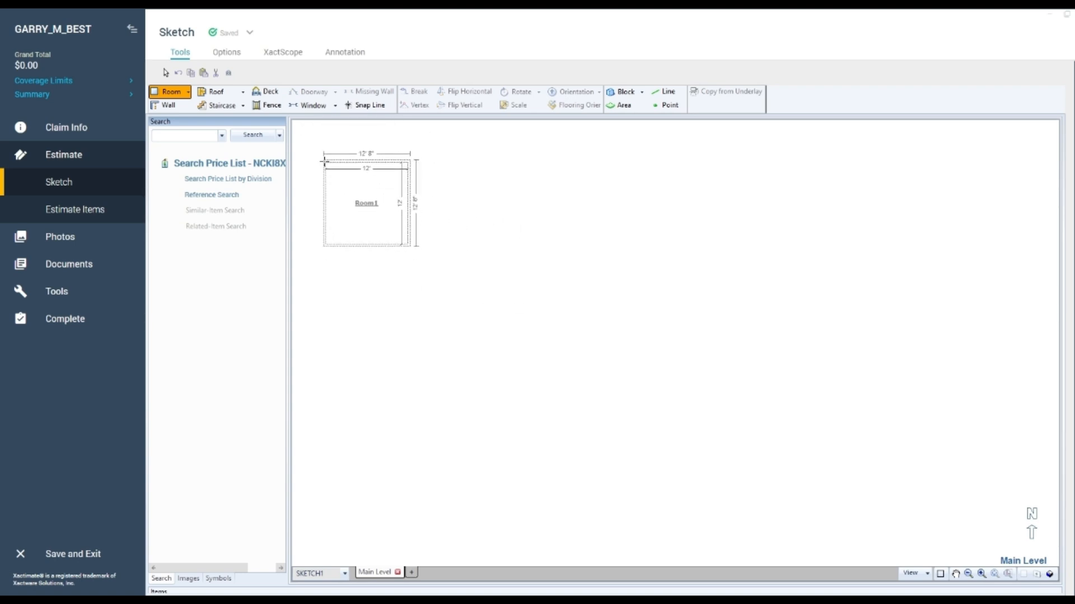
pyautogui.moveTo(324, 162); pyautogui.dragTo(463, 256)
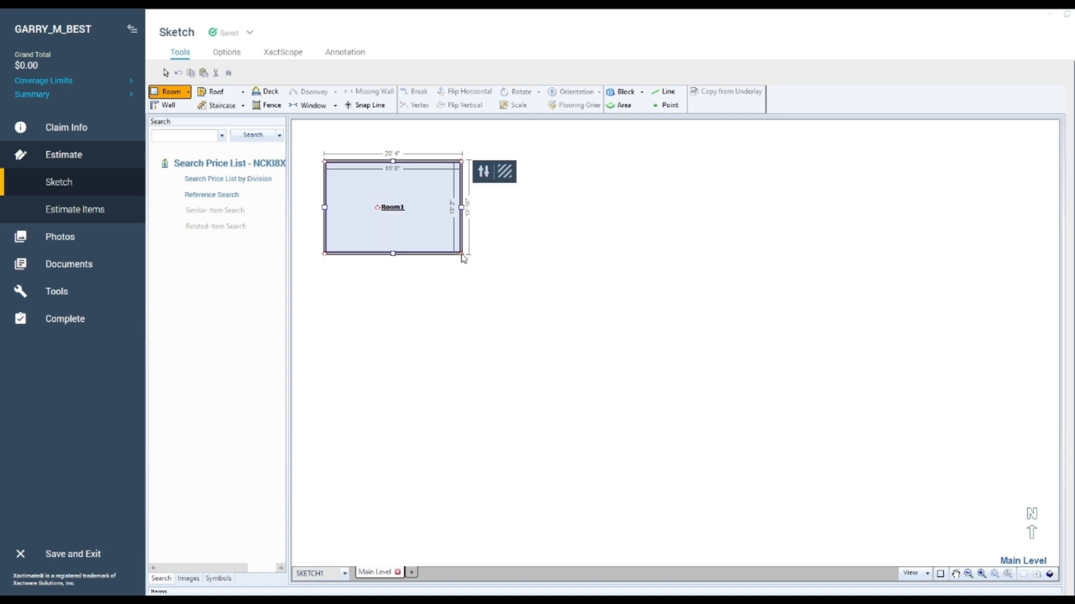
# Step: Set the room's interior east-west length to 24 feet by repositioning its east wall
pyautogui.click(462, 209)
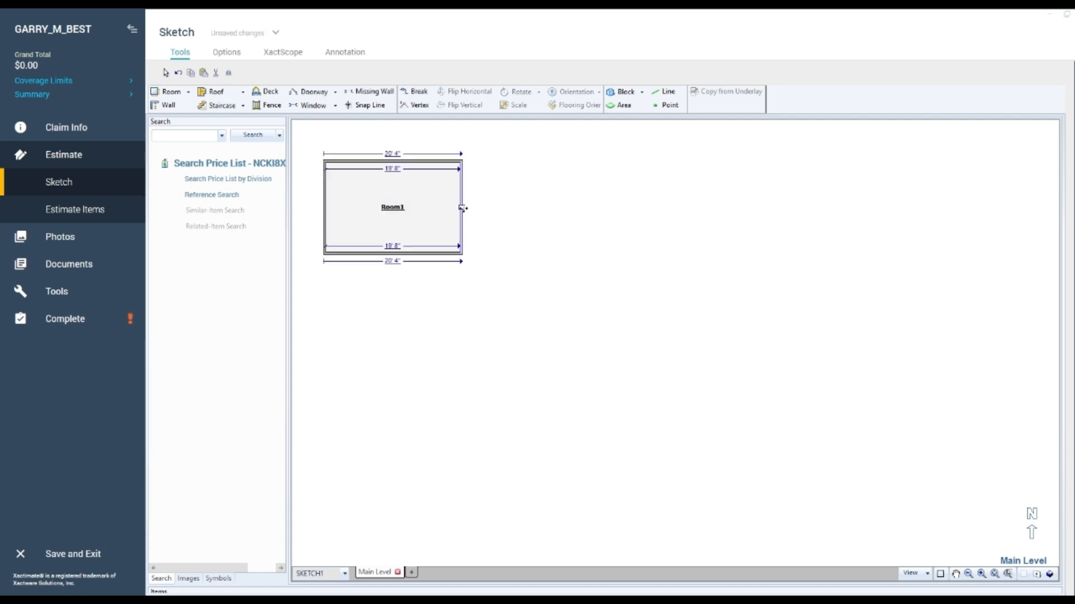
pyautogui.click(392, 169)
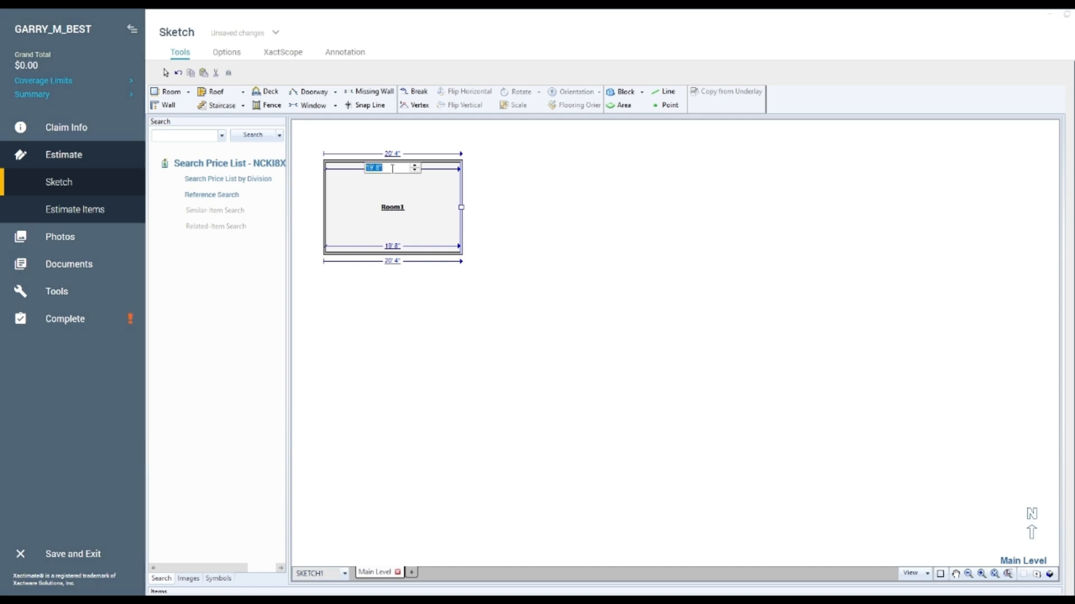
pyautogui.write('24')
pyautogui.press('Return')
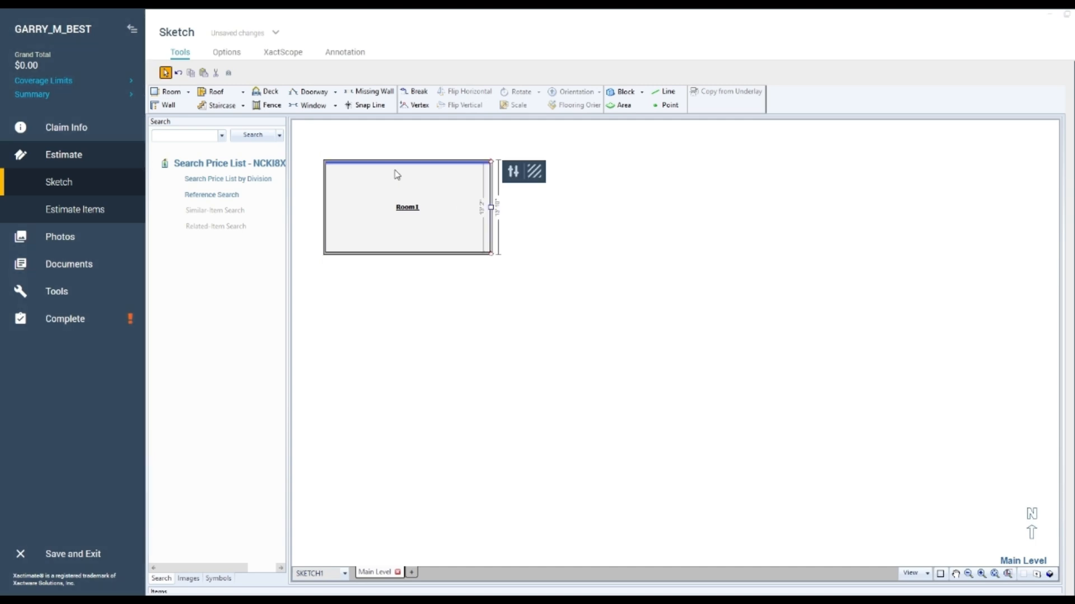
pyautogui.click(485, 216)
pyautogui.click(412, 169)
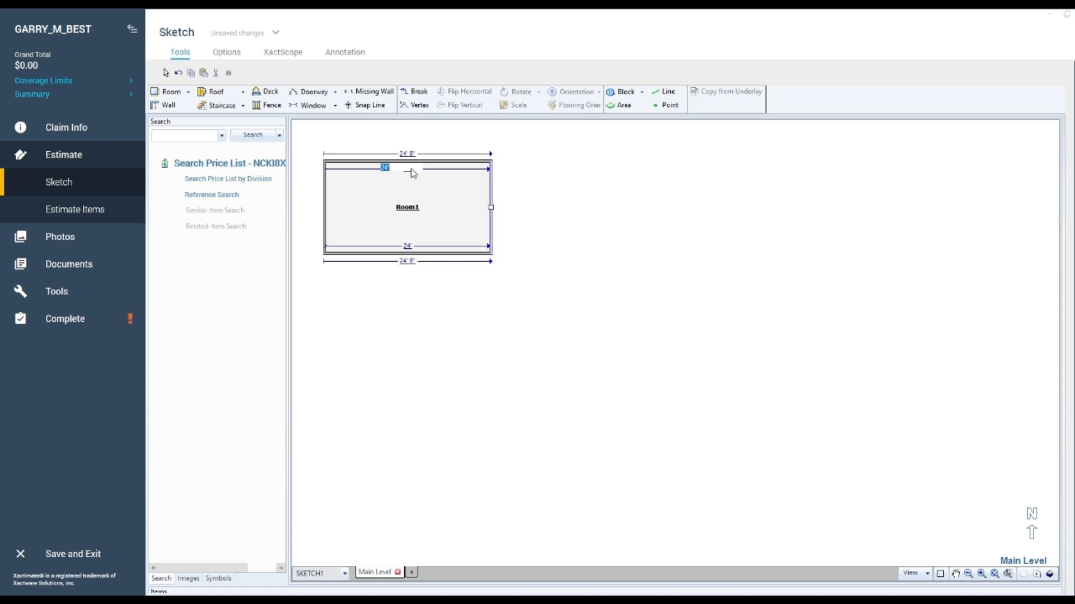
pyautogui.press('Escape')
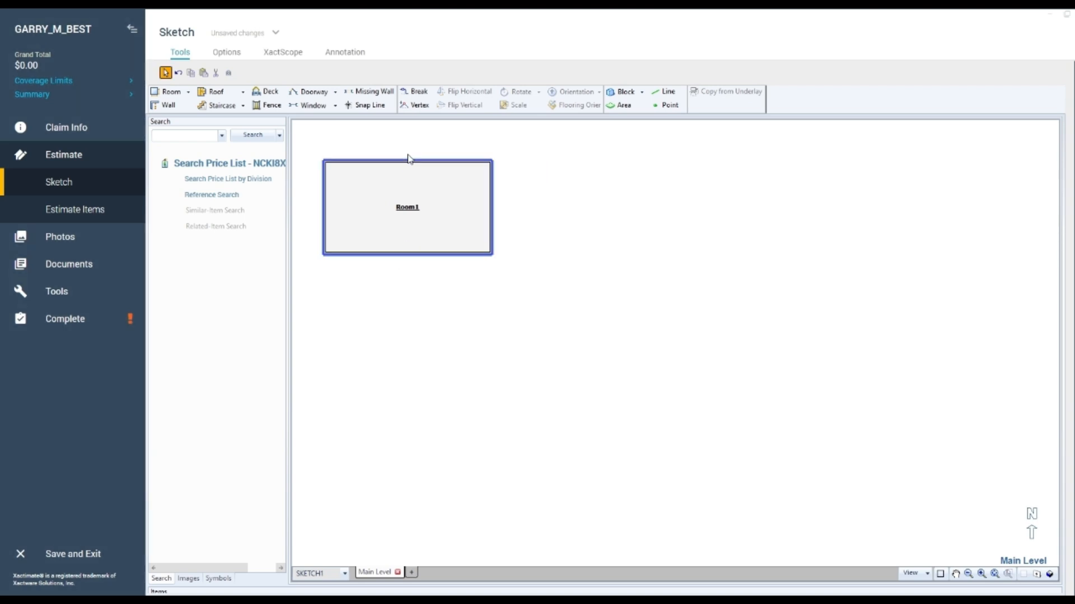
# Step: Set the room's interior north-south length to 20 feet by repositioning its north wall
pyautogui.click(413, 183)
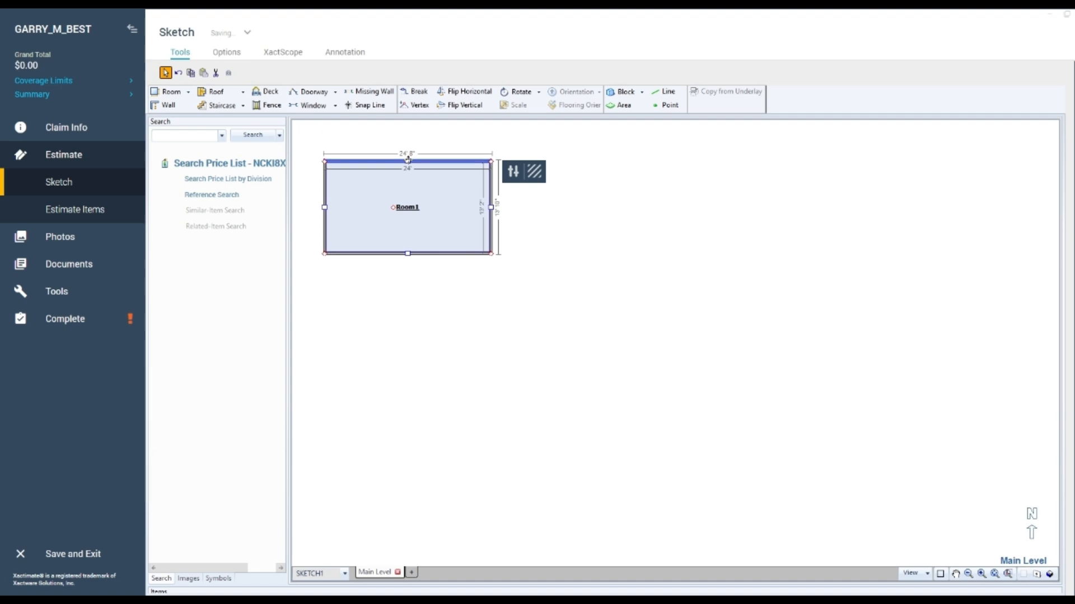
pyautogui.click(487, 212)
pyautogui.click(485, 208)
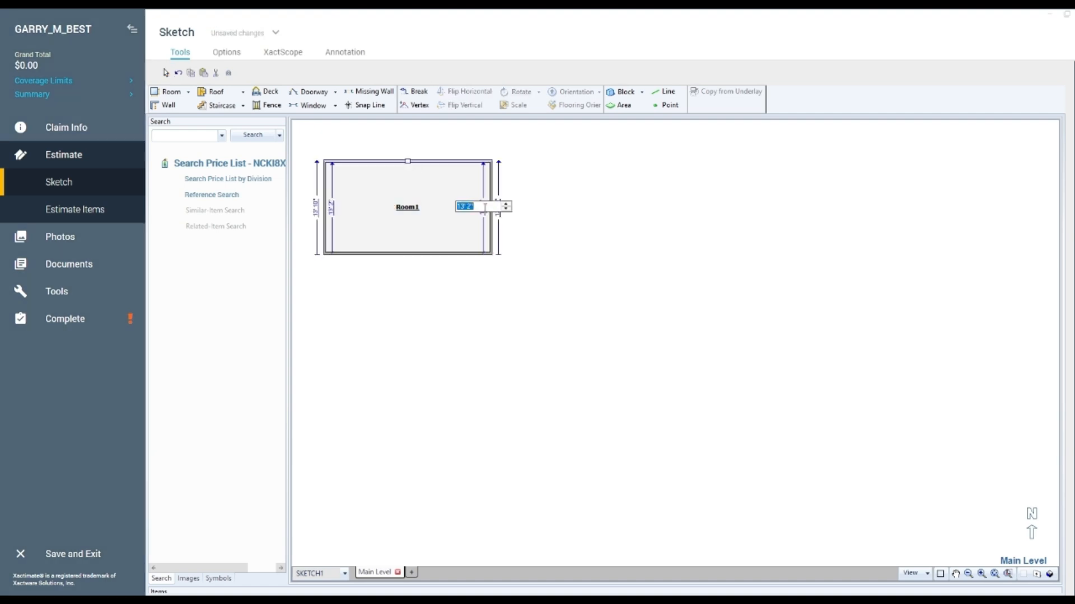
pyautogui.write('20')
pyautogui.press('Return')
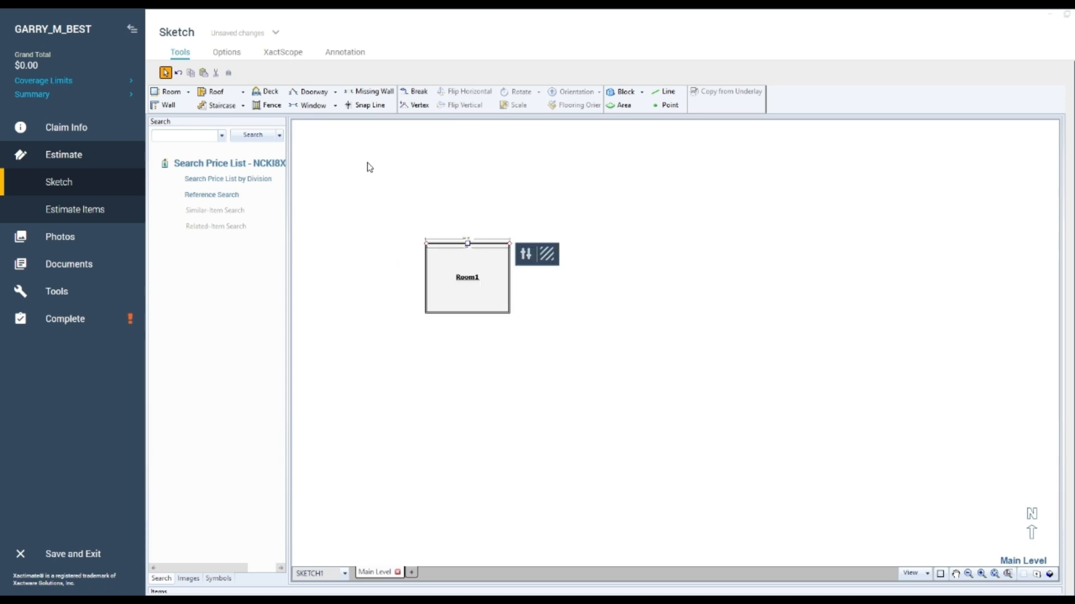
# Step: Narrow the price list search pane to enlarge the drawing area and deselect the wall
pyautogui.scroll(2, 413, 257)
pyautogui.moveTo(290, 161); pyautogui.dragTo(188, 174)
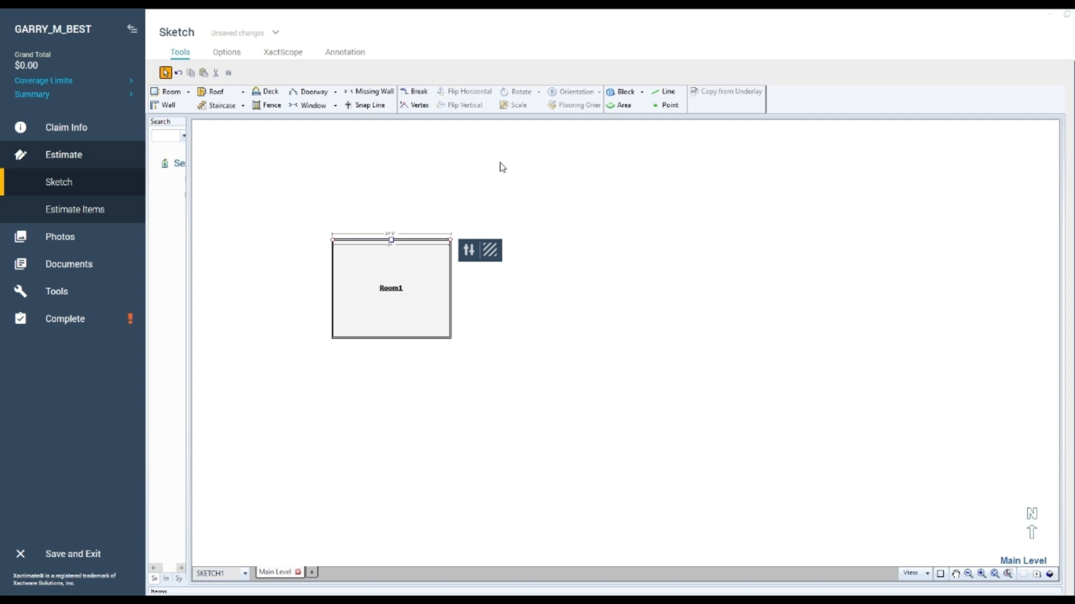
pyautogui.click(622, 302)
# Step: Rename the 24 by 20 foot room as Living Room
pyautogui.click(420, 304)
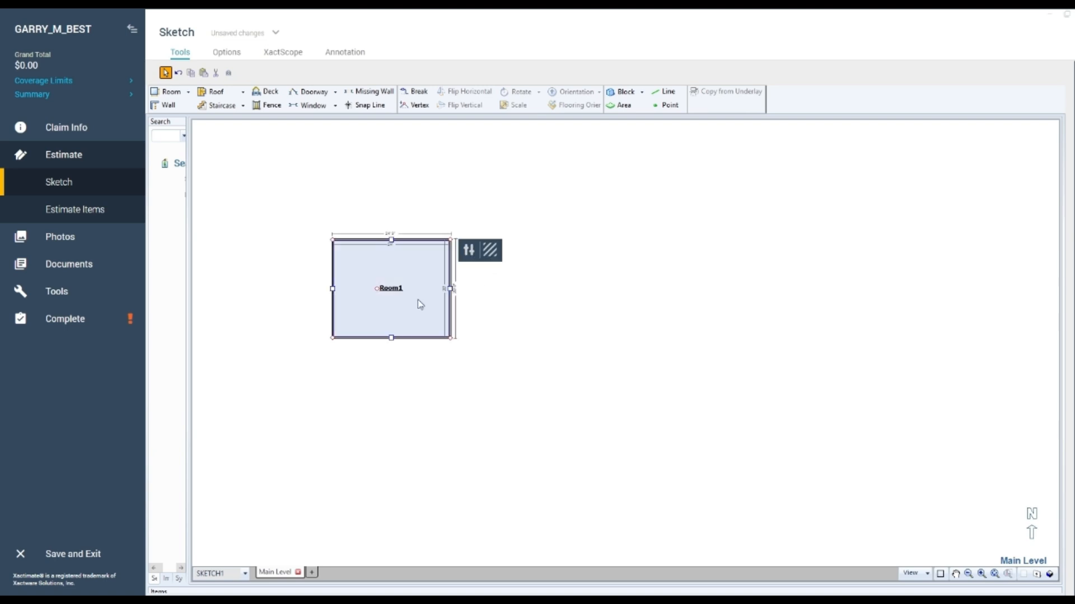
pyautogui.click(405, 302)
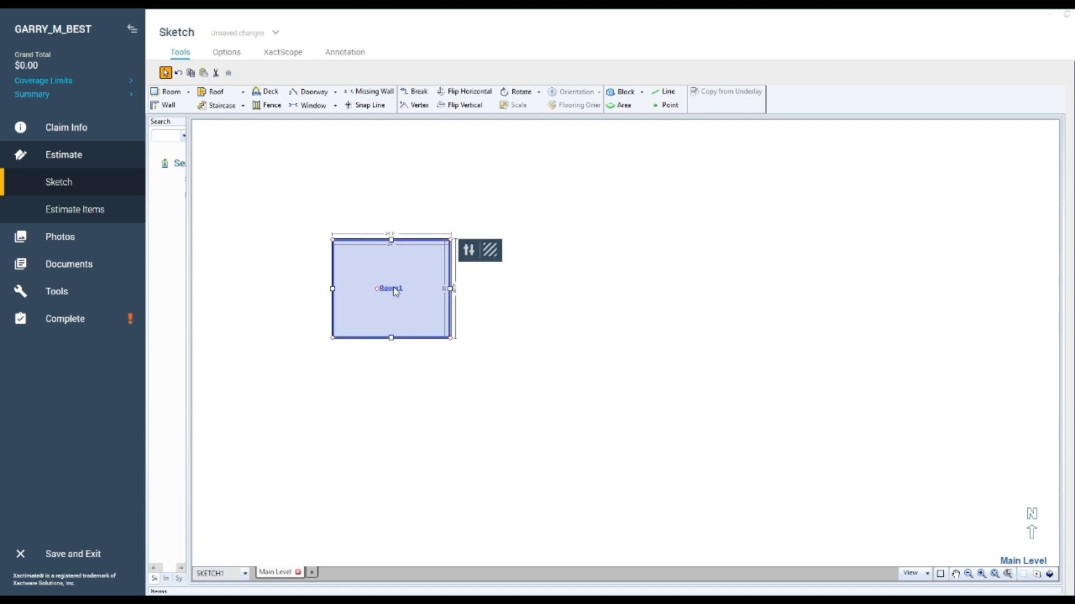
pyautogui.doubleClick(395, 291)
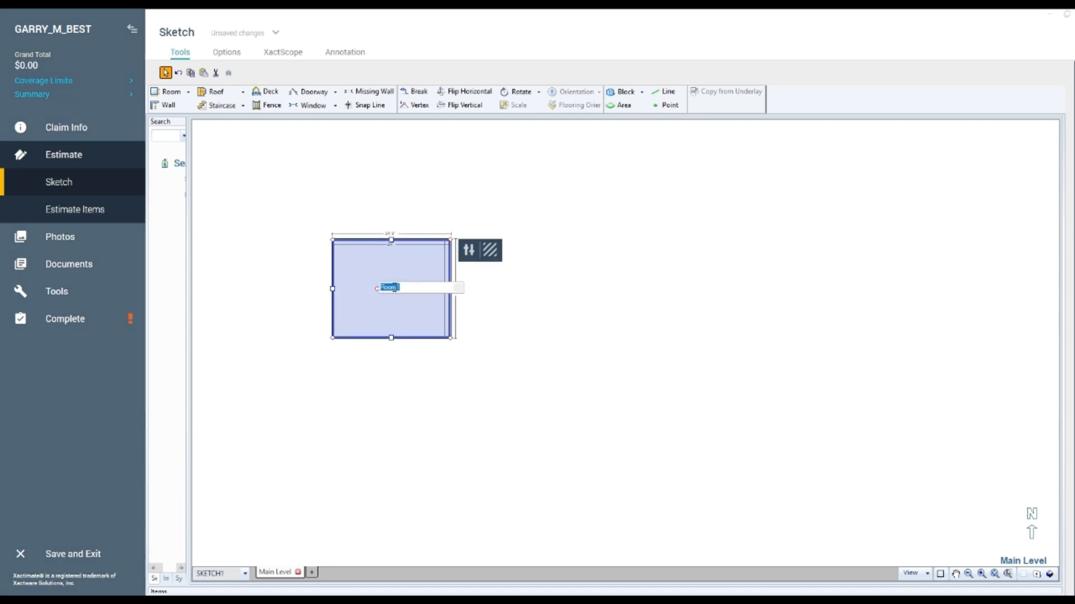
pyautogui.write('Living')
pyautogui.press('Return')
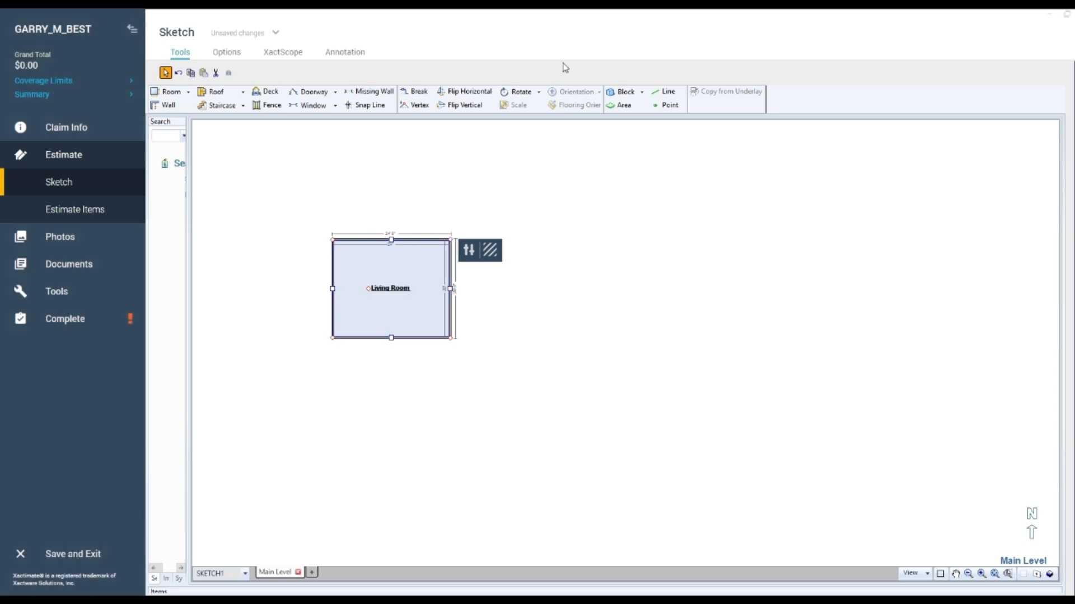
# Step: Place a second room against the Living Room's east wall and shorten it by moving its north wall inward
pyautogui.click(580, 232)
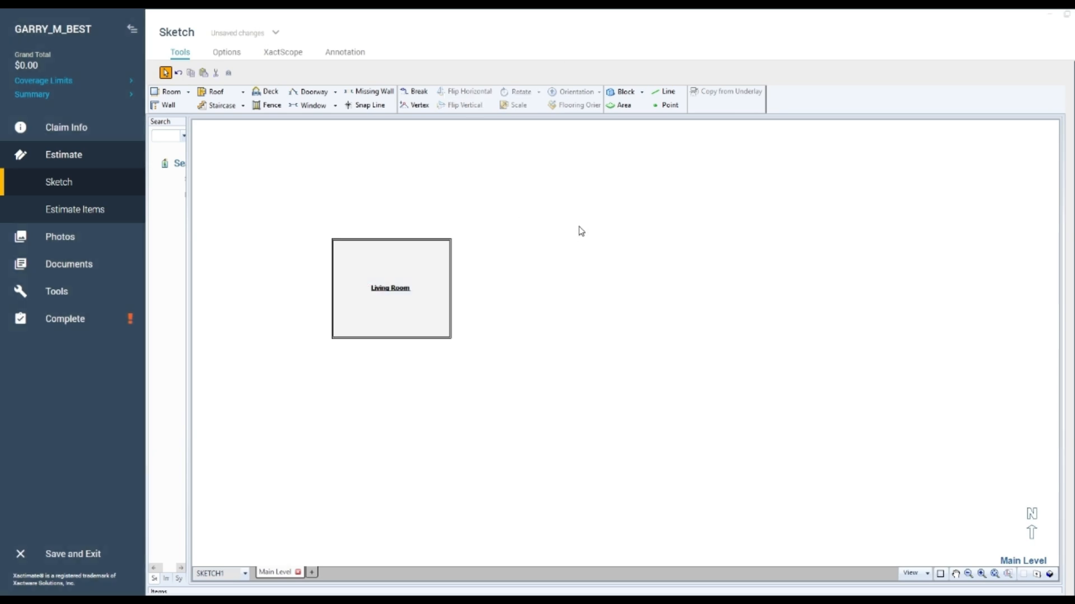
pyautogui.click(169, 92)
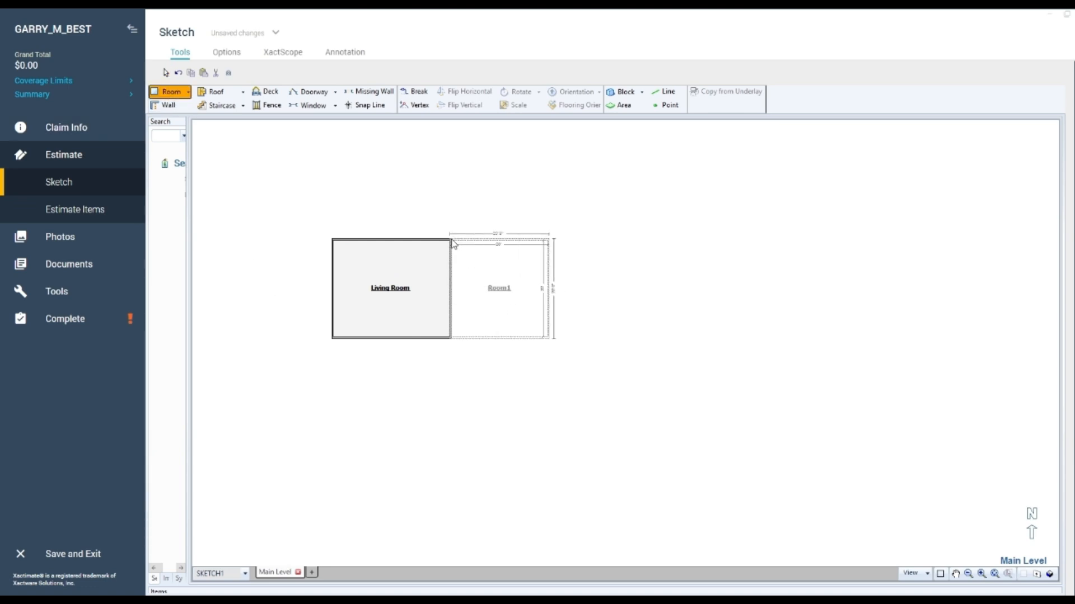
pyautogui.click(453, 243)
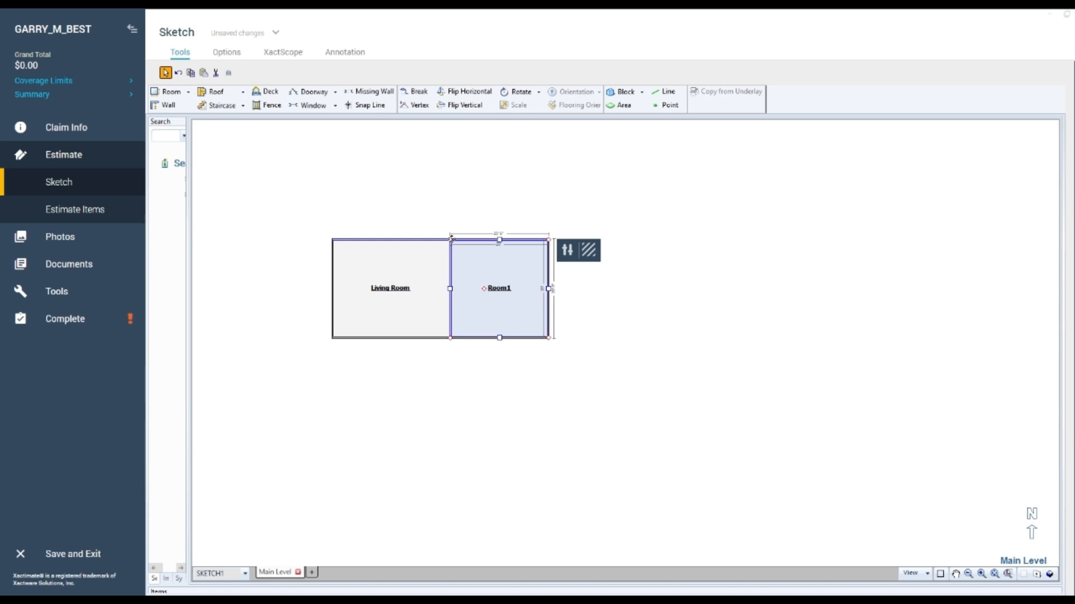
pyautogui.moveTo(510, 244); pyautogui.dragTo(506, 263)
pyautogui.click(505, 282)
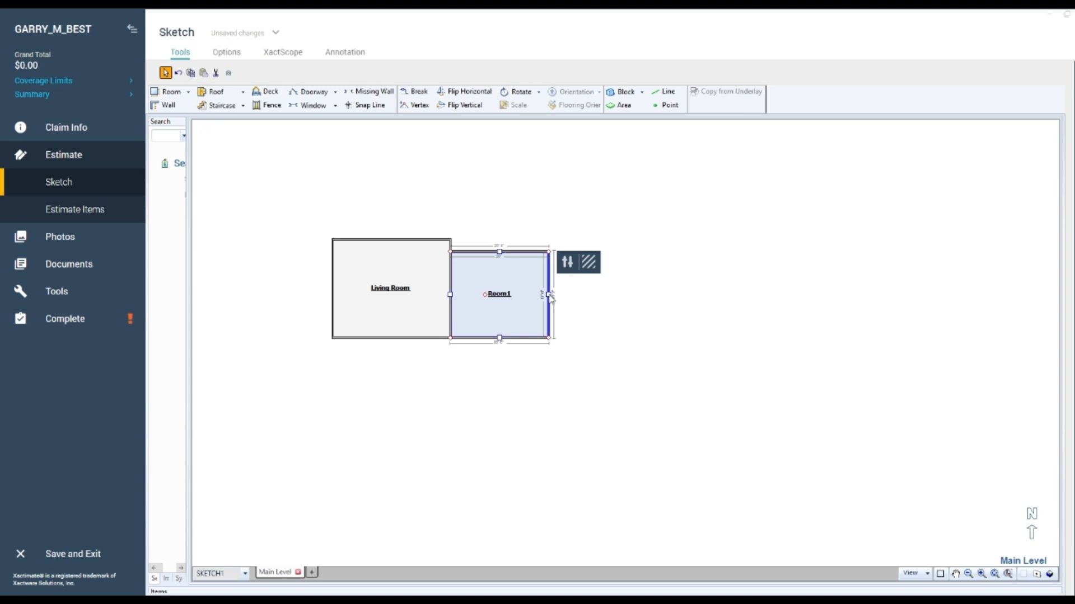
# Step: Pull a new room out of Room1's east wall and another out of that new room's south wall
pyautogui.moveTo(551, 297); pyautogui.dragTo(640, 295)
pyautogui.click(609, 314)
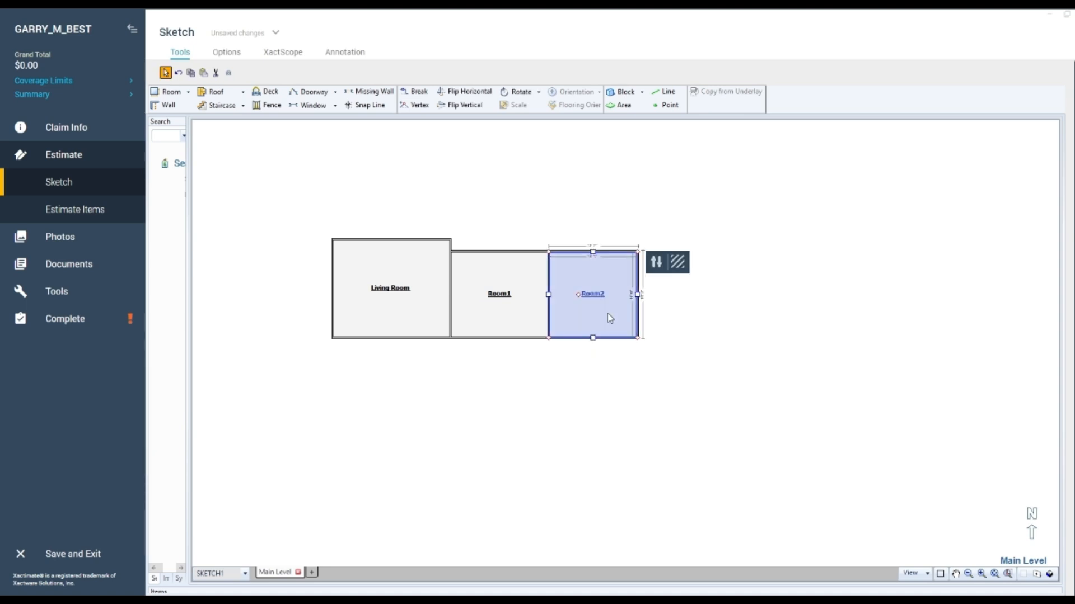
pyautogui.moveTo(598, 339); pyautogui.dragTo(593, 414)
pyautogui.click(565, 377)
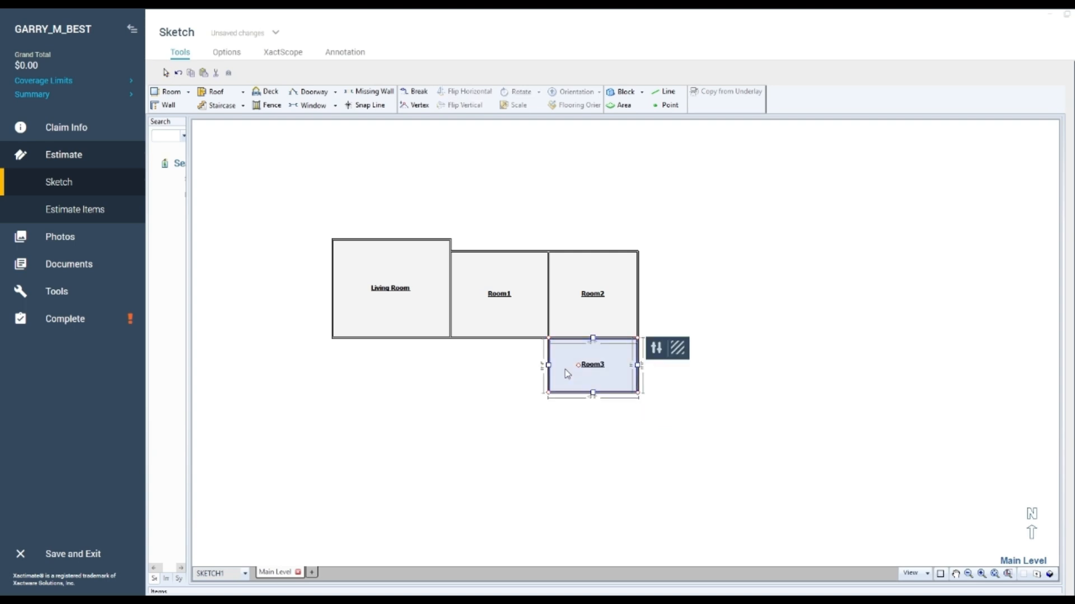
# Step: Pull a small room out of Room3's west wall and another room out of its south wall
pyautogui.moveTo(549, 368); pyautogui.dragTo(504, 367)
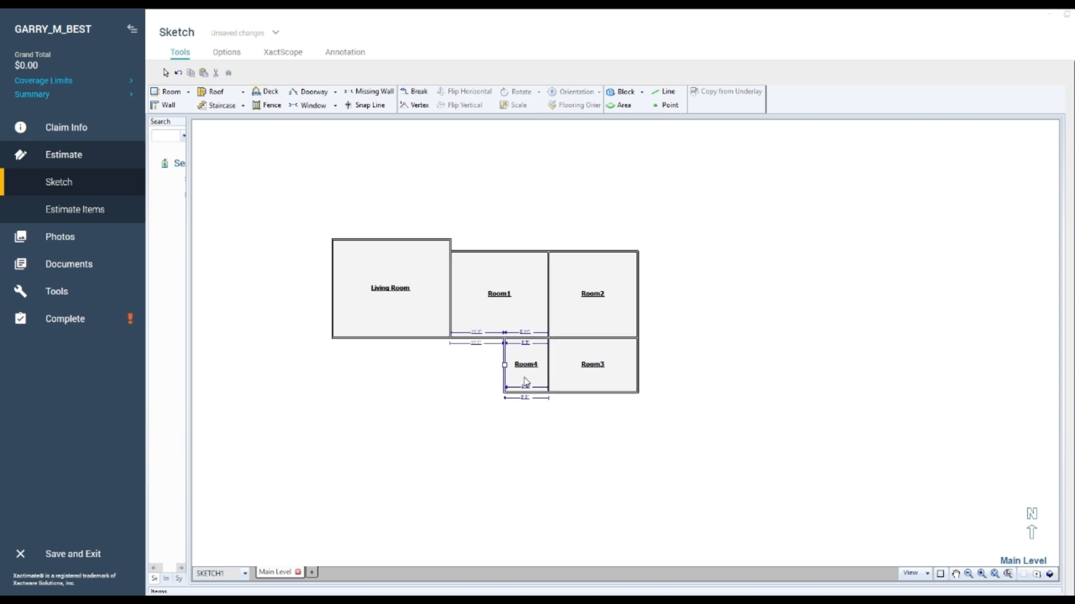
pyautogui.click(593, 387)
pyautogui.moveTo(592, 393); pyautogui.dragTo(592, 458)
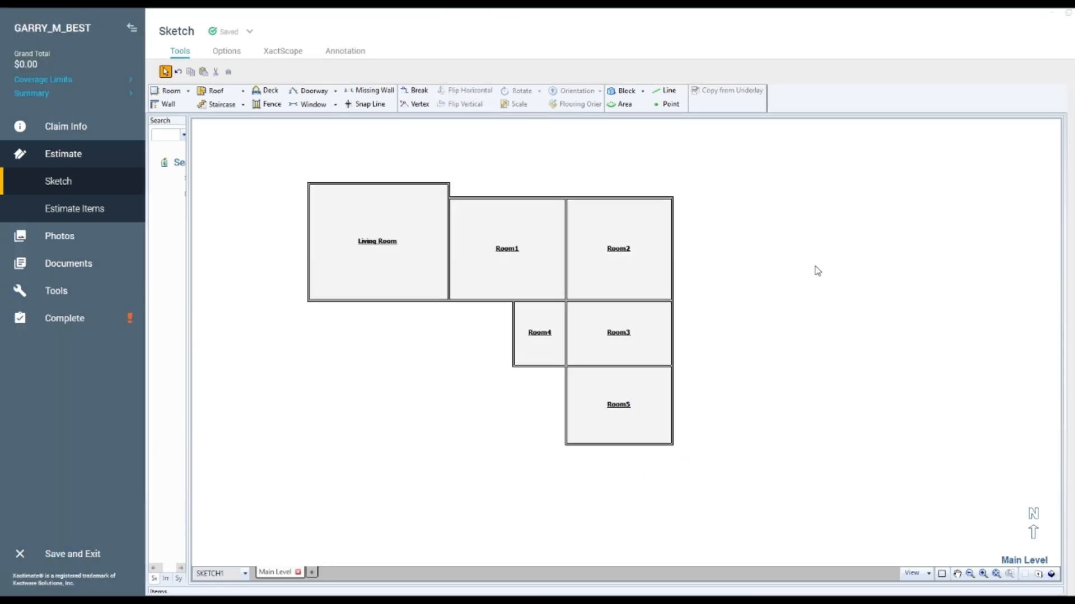
# Step: Rename Room1, directly east of the Living Room, as Bedroom
pyautogui.click(517, 253)
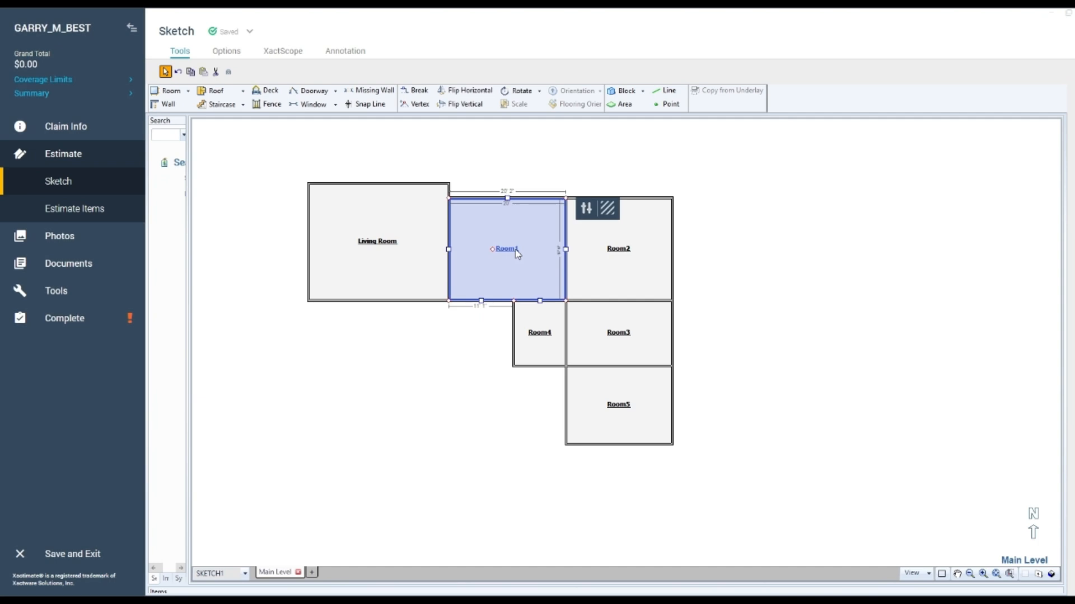
pyautogui.doubleClick(516, 250)
pyautogui.write('Bedroom')
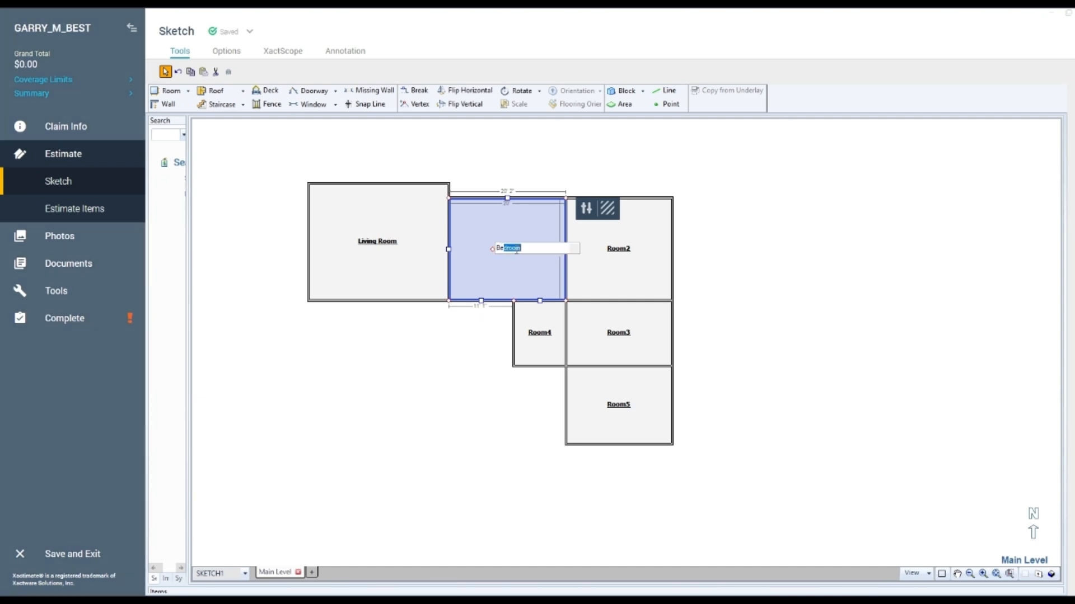
pyautogui.press('Return')
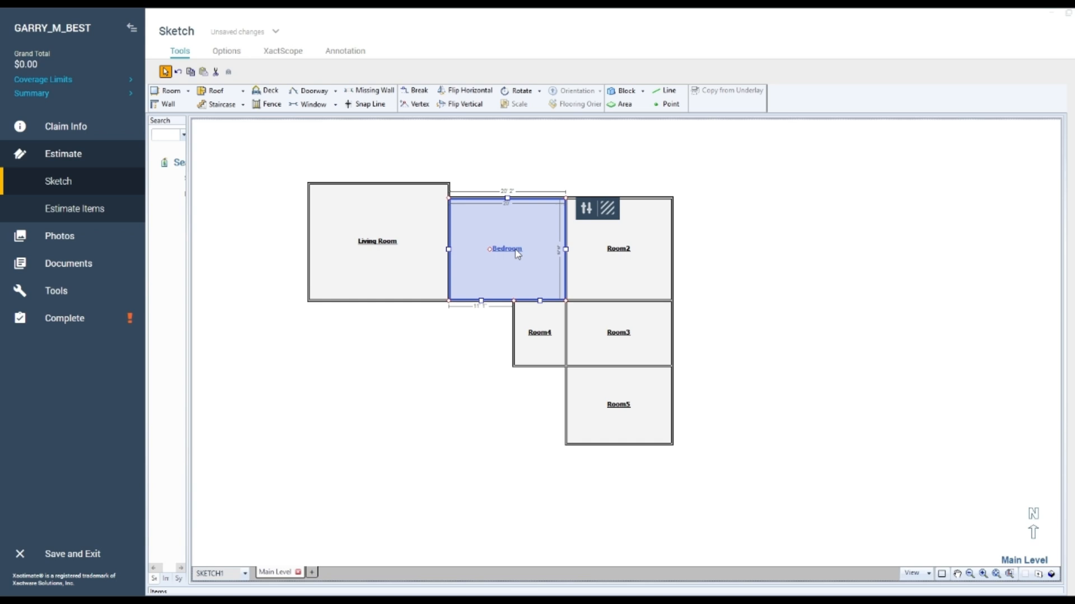
# Step: Rename Room4, the small room south of the Bedroom, as Closet
pyautogui.click(537, 335)
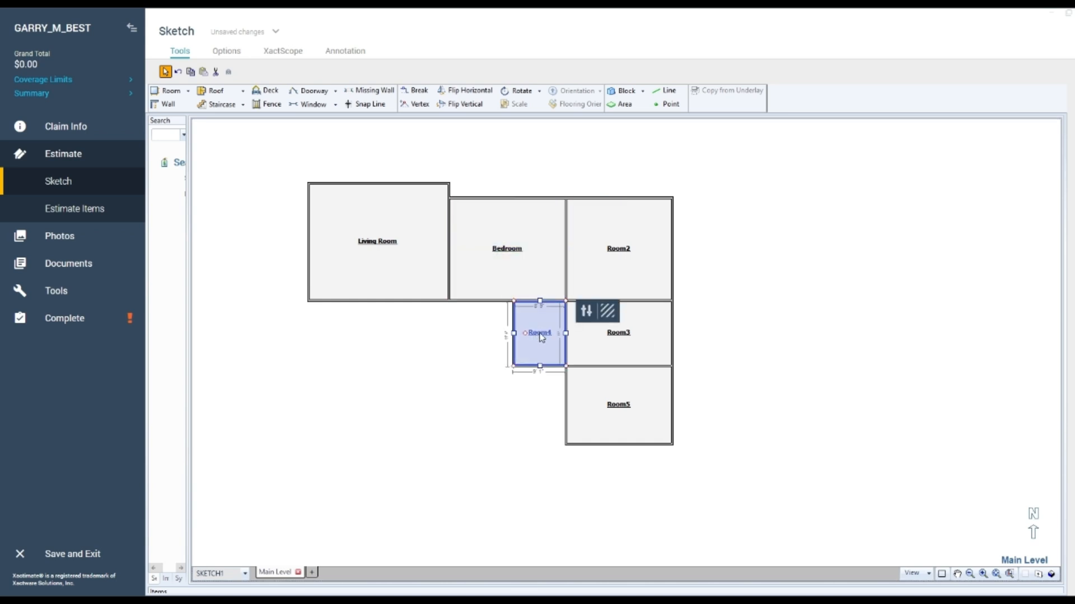
pyautogui.doubleClick(541, 334)
pyautogui.write('Close')
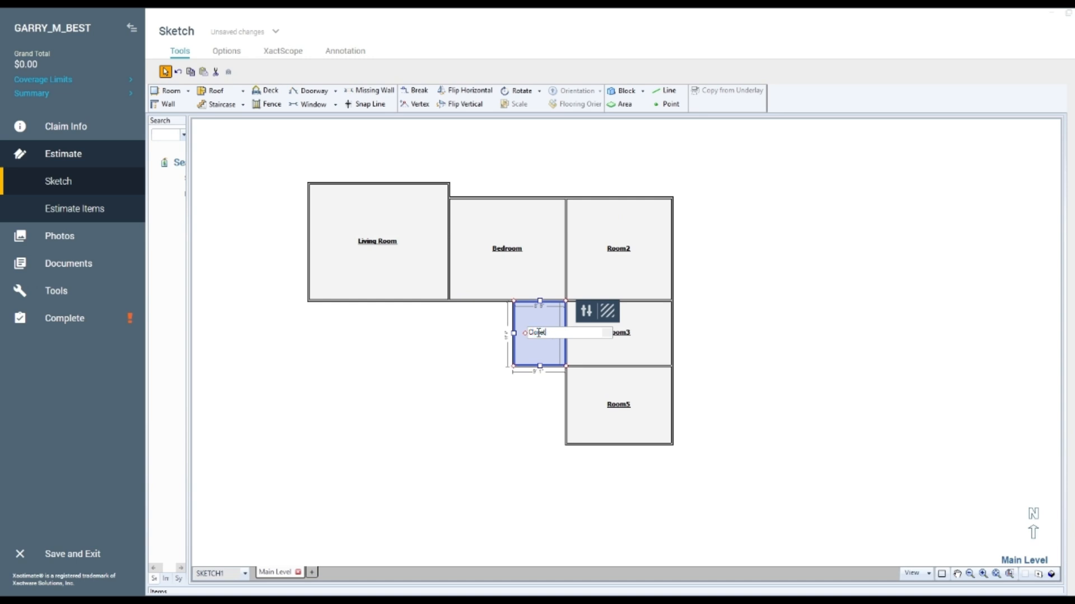
pyautogui.write('t')
pyautogui.press('Return')
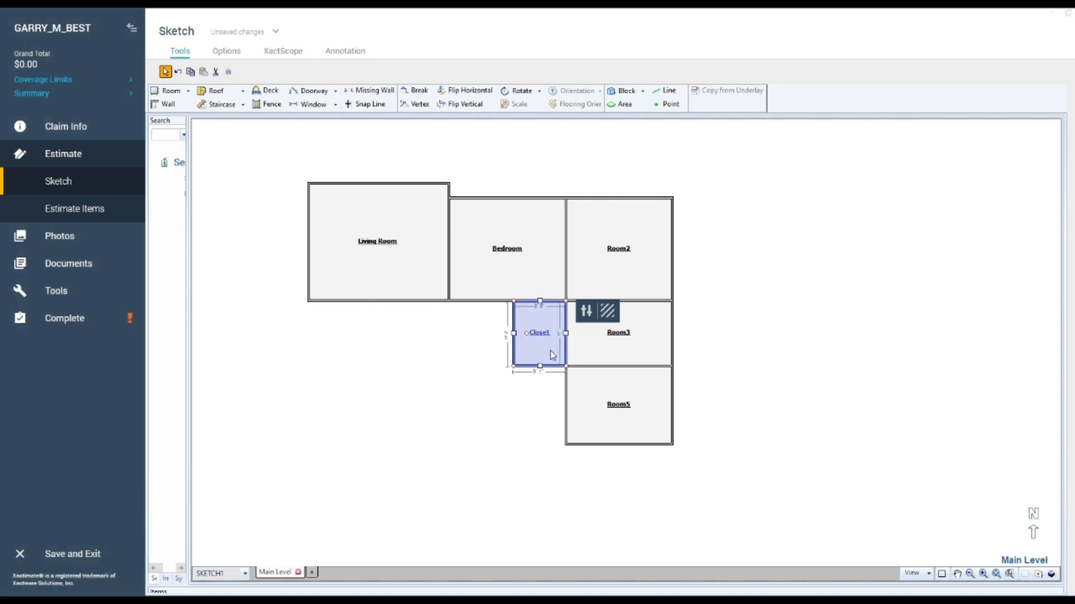
# Step: Make the Closet a subgroup of the Bedroom in its room properties
pyautogui.click(586, 311)
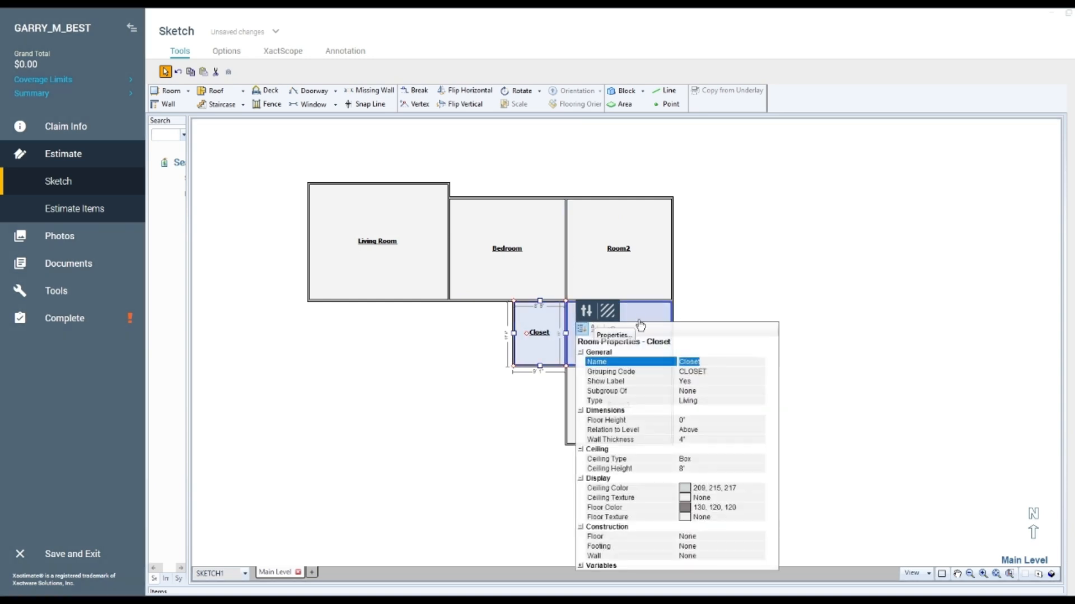
pyautogui.click(629, 393)
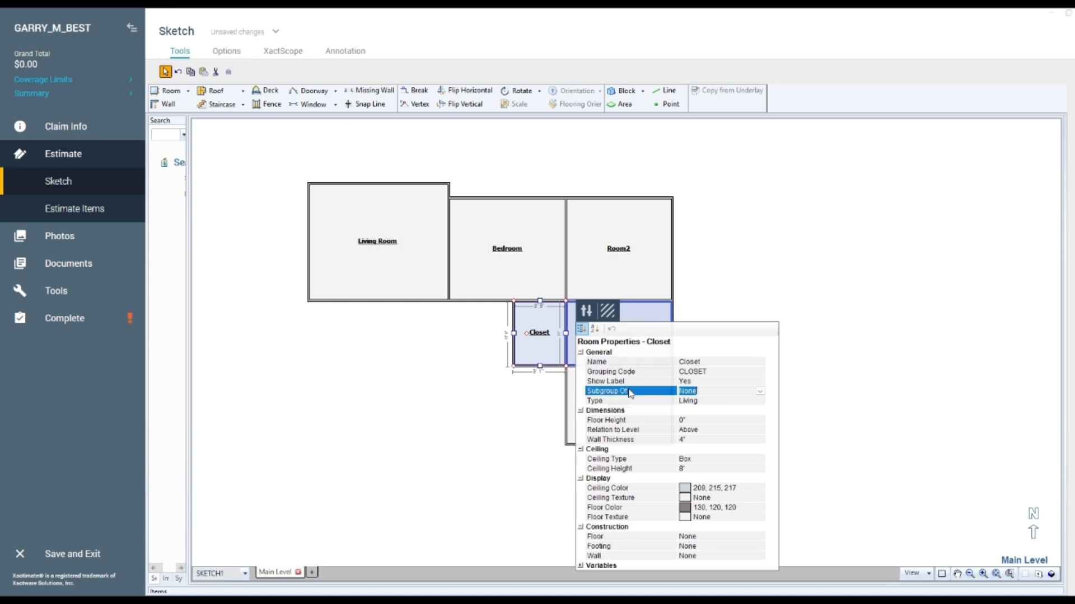
pyautogui.click(760, 392)
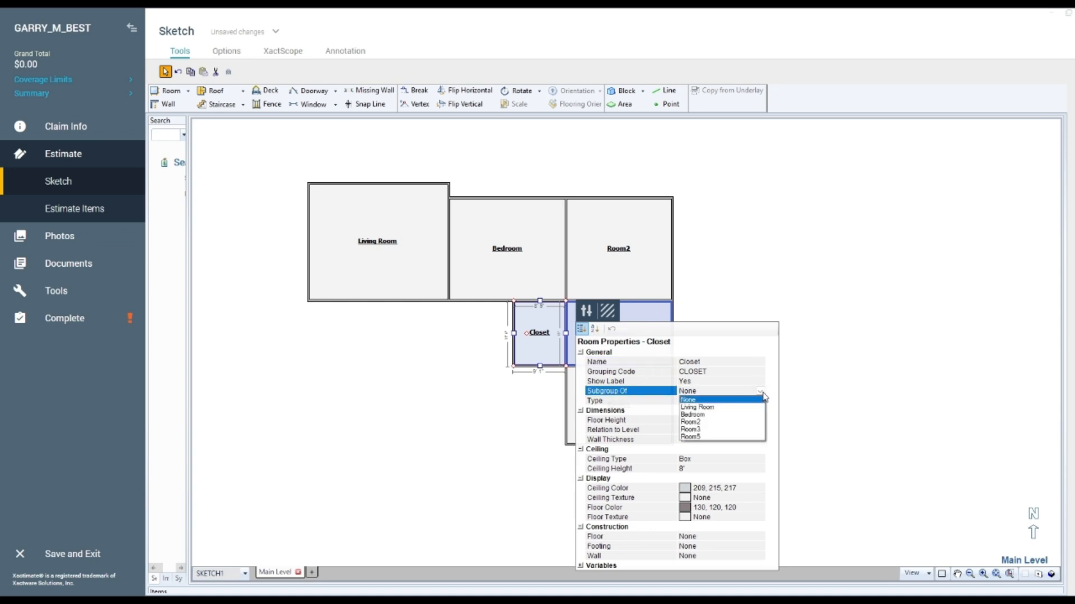
pyautogui.click(706, 415)
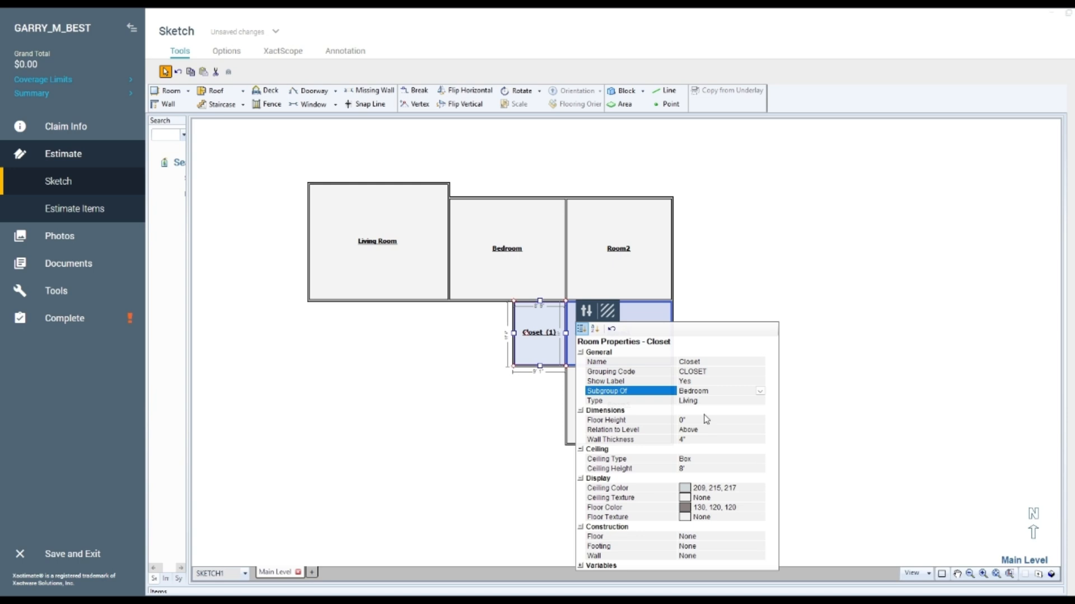
pyautogui.scroll(1, 555, 317)
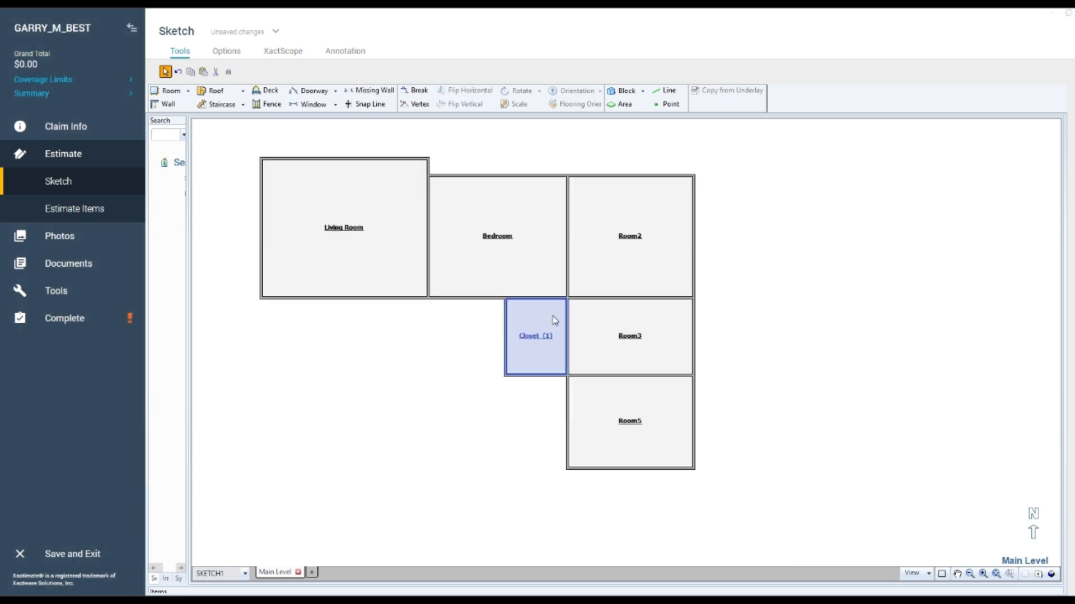
# Step: Open the Bedroom's room properties and examine its general settings, including the label display, subgroup and room type
pyautogui.click(520, 250)
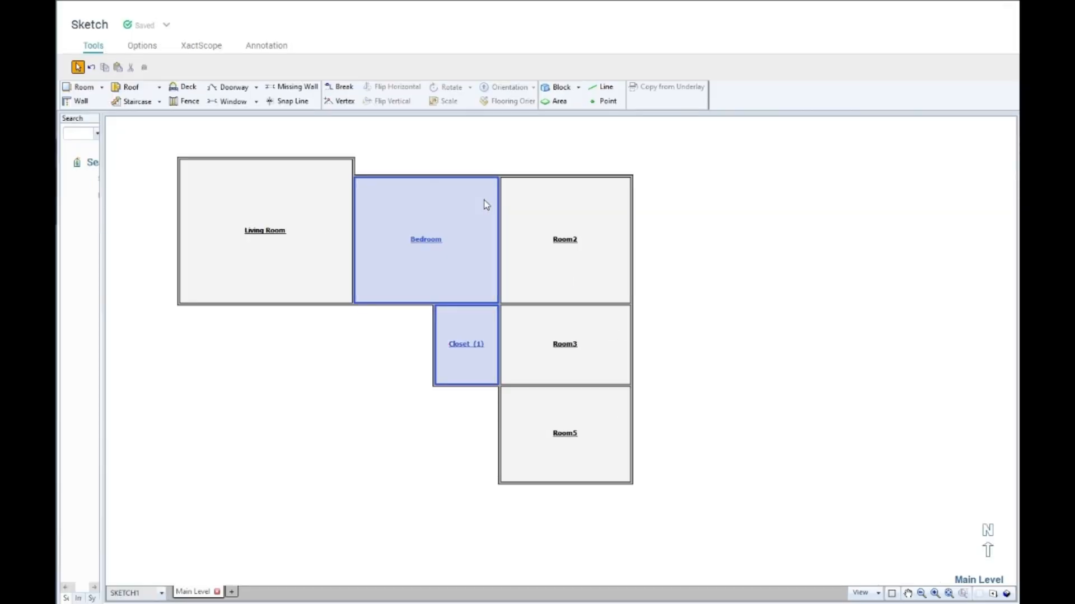
pyautogui.click(505, 243)
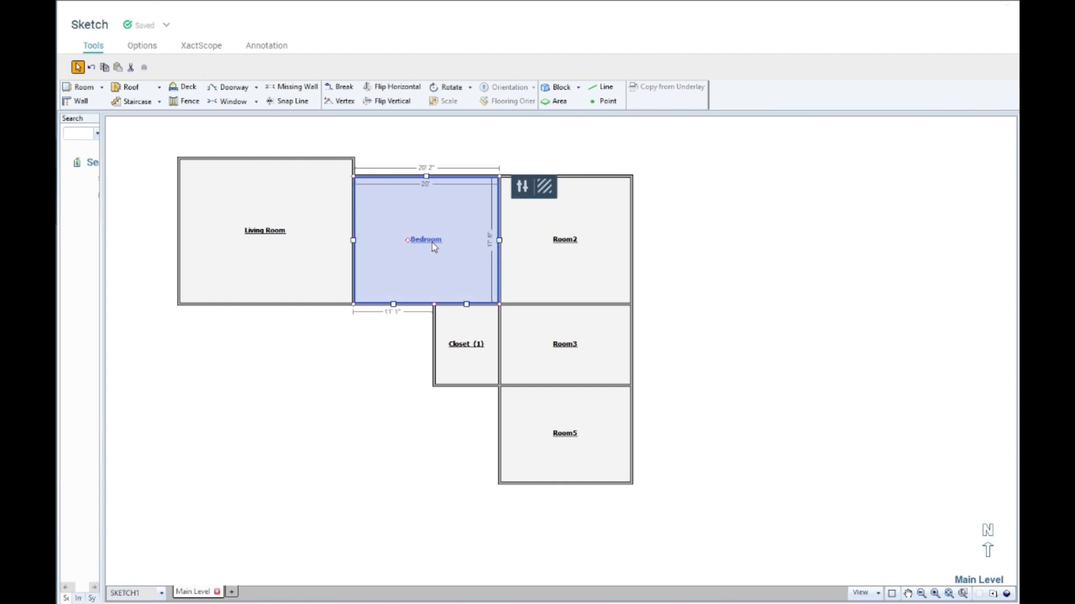
pyautogui.click(523, 188)
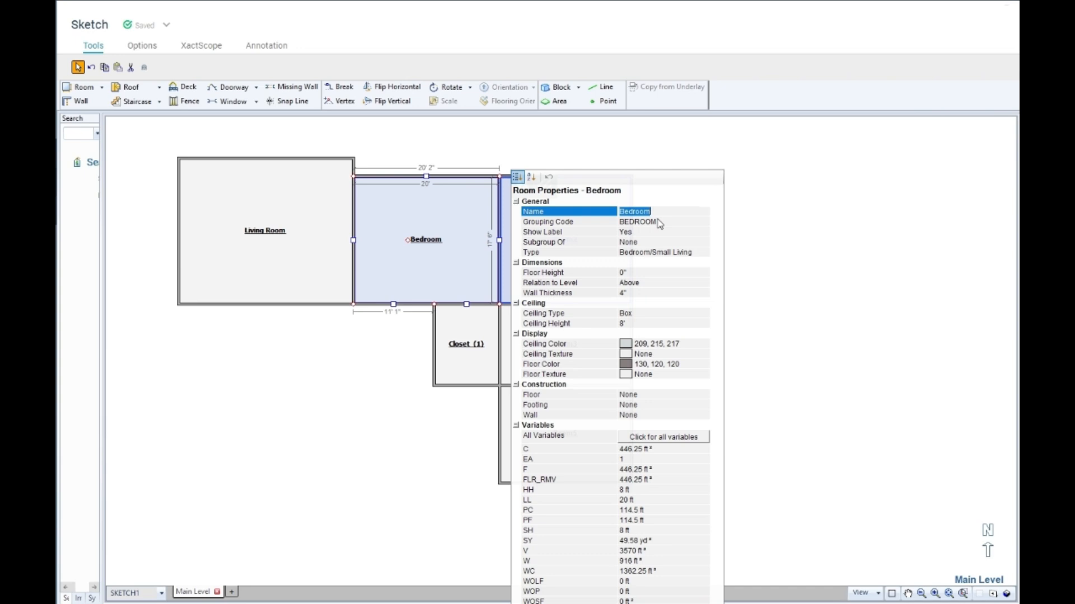
pyautogui.moveTo(595, 172); pyautogui.dragTo(604, 141)
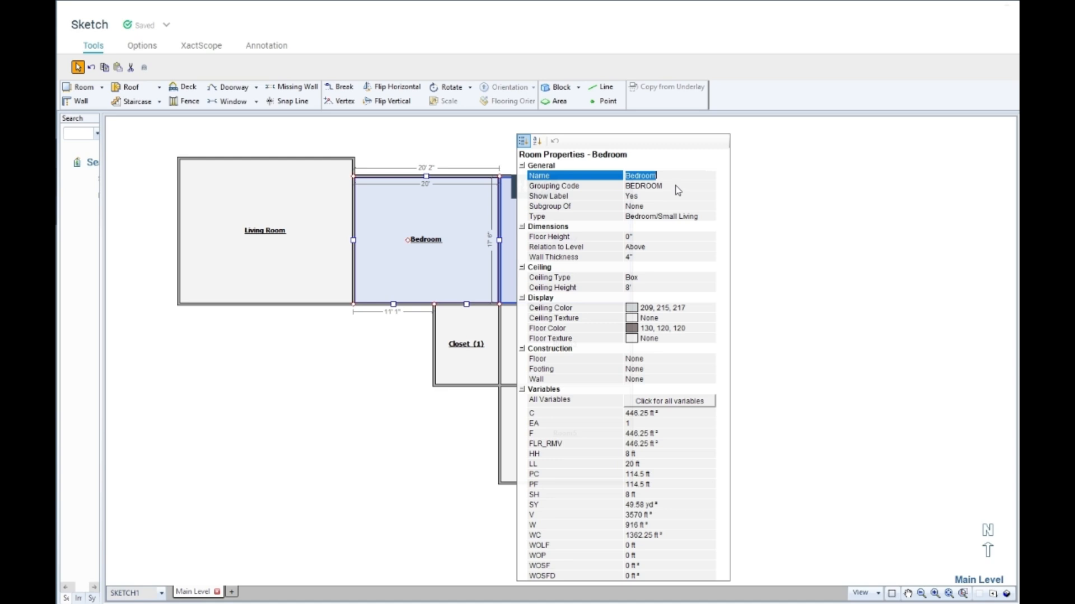
pyautogui.click(646, 198)
pyautogui.click(595, 207)
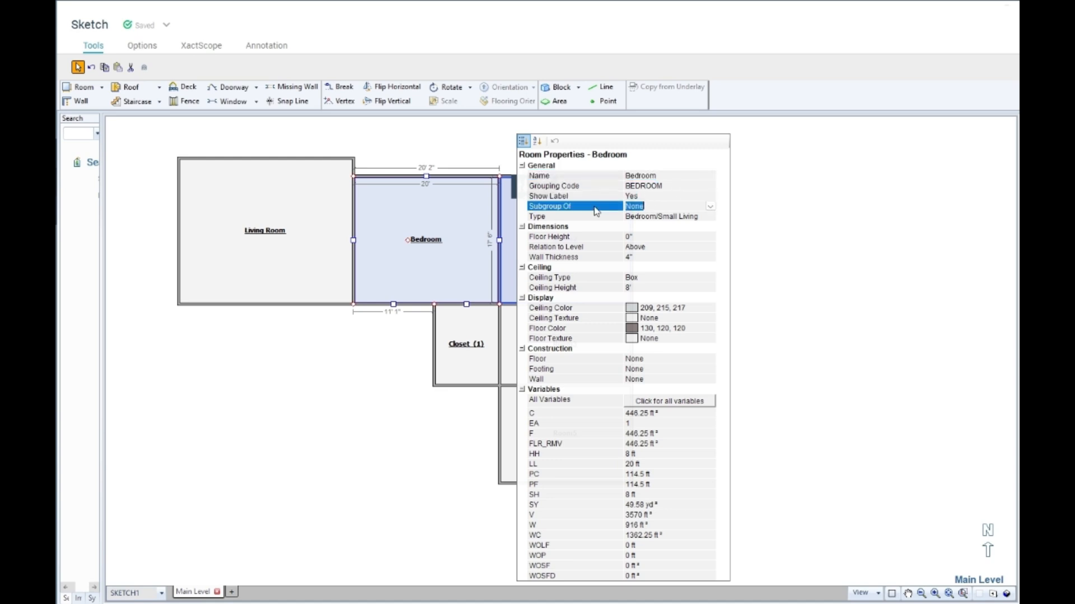
pyautogui.click(606, 218)
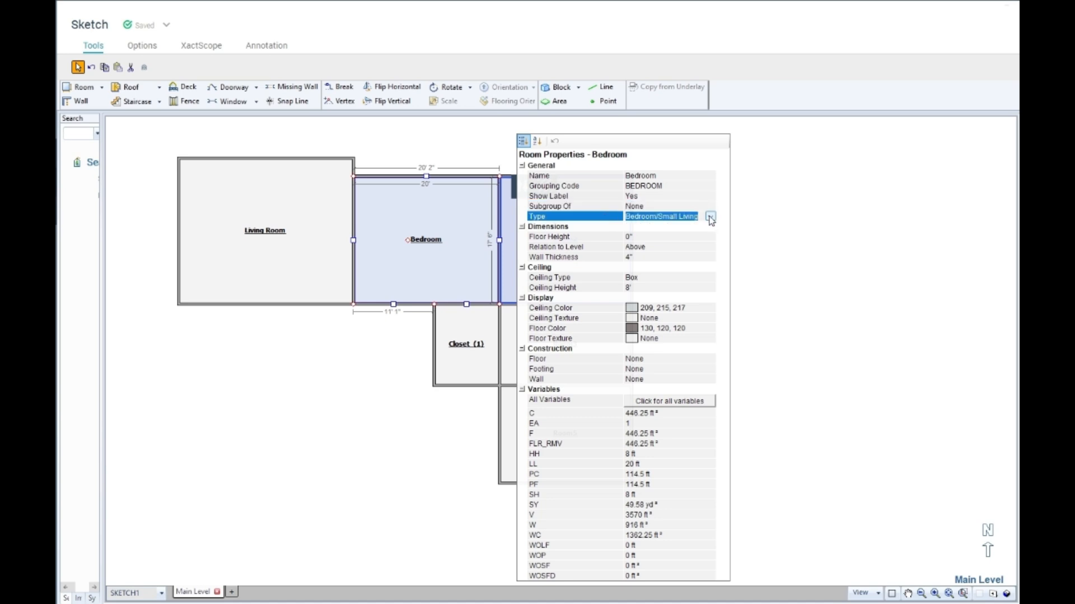
pyautogui.click(710, 218)
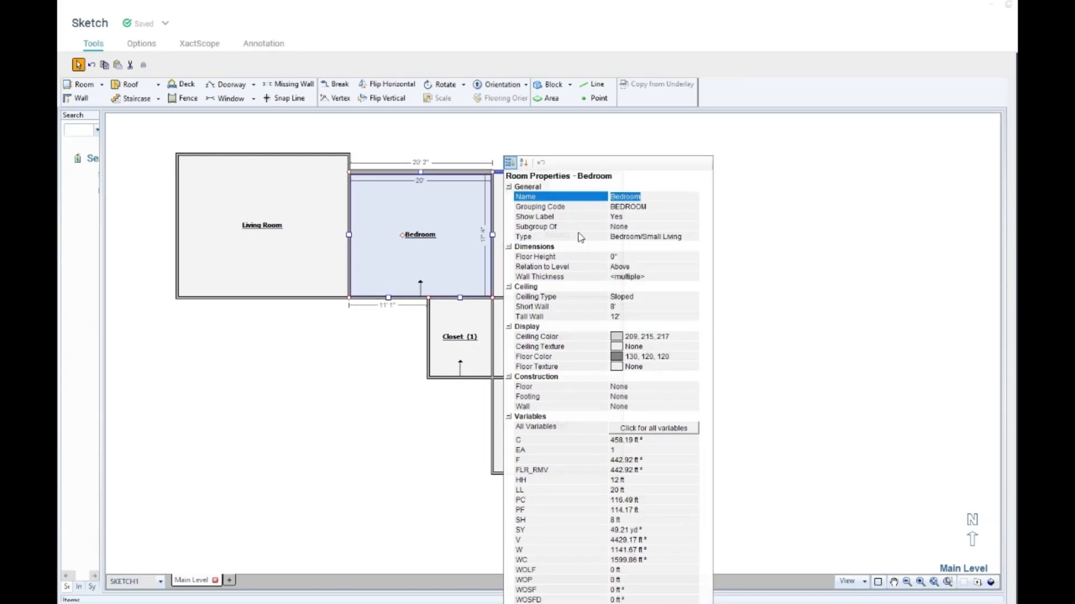
# Step: Set the Bedroom's floor height to 6 inches with its relation to level as Below
pyautogui.click(569, 261)
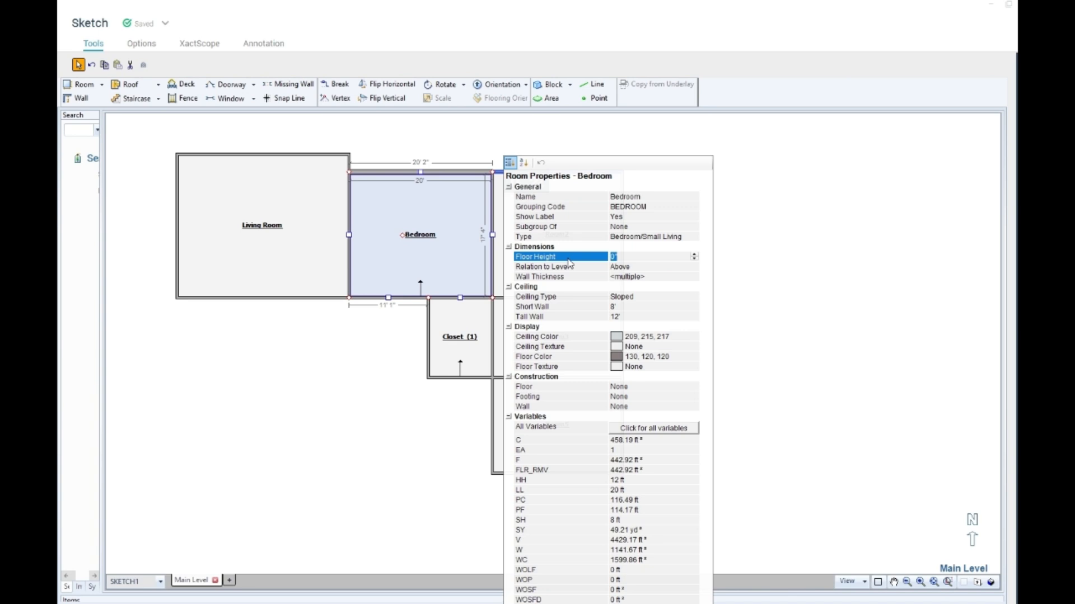
pyautogui.click(577, 271)
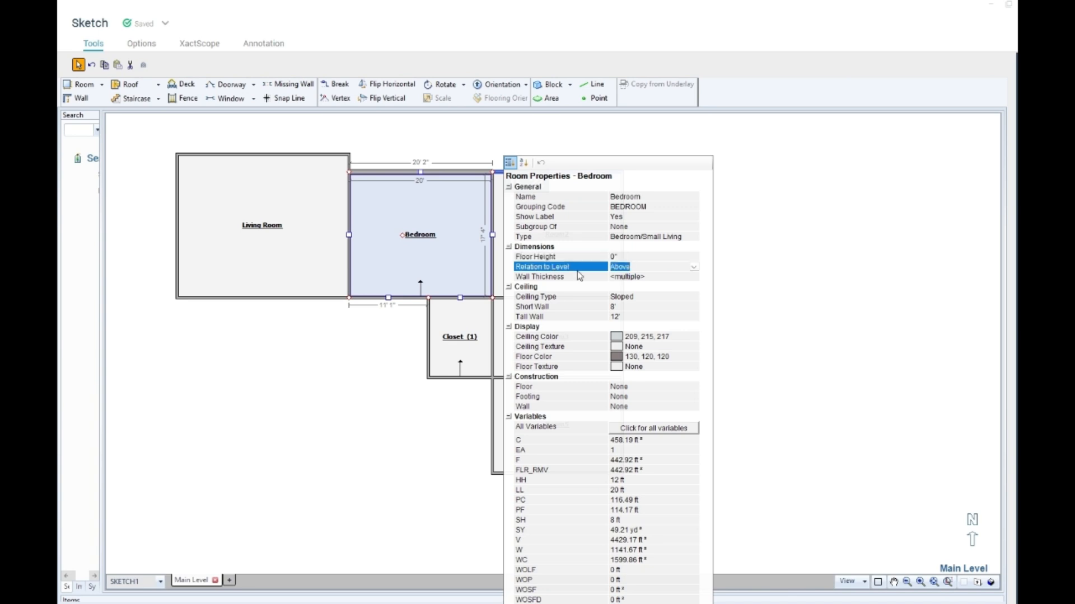
pyautogui.click(616, 255)
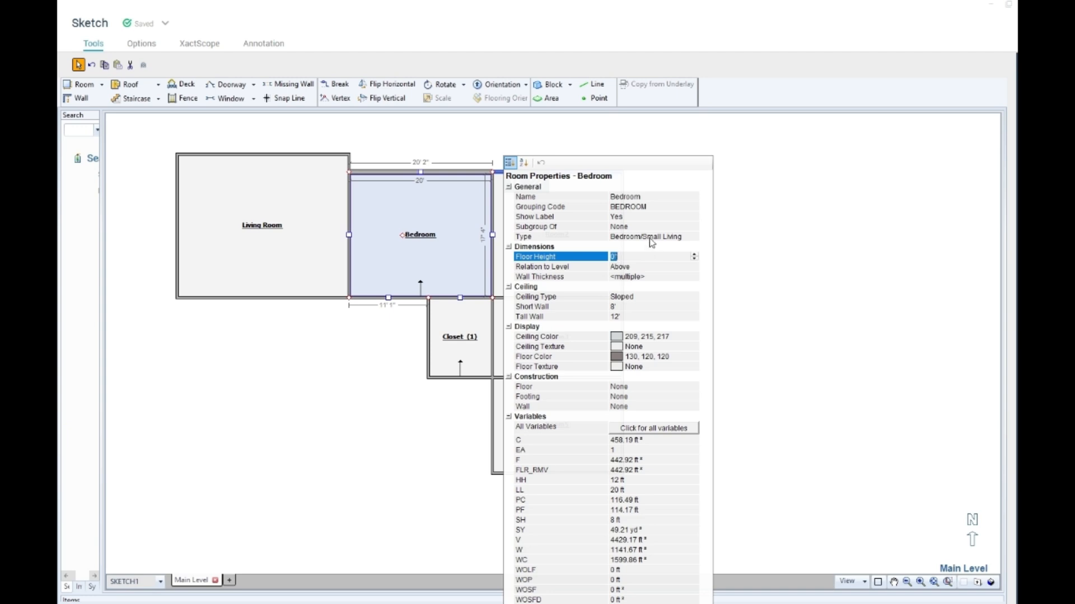
pyautogui.write('6')
pyautogui.write("'")
pyautogui.press('Return')
pyautogui.click(648, 267)
pyautogui.click(694, 268)
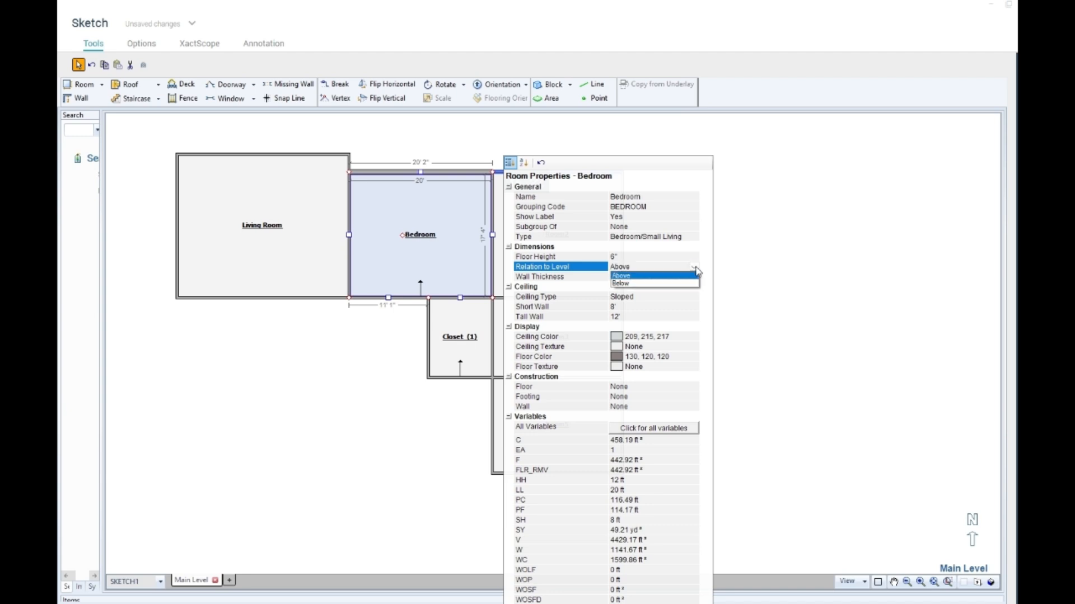
pyautogui.click(624, 284)
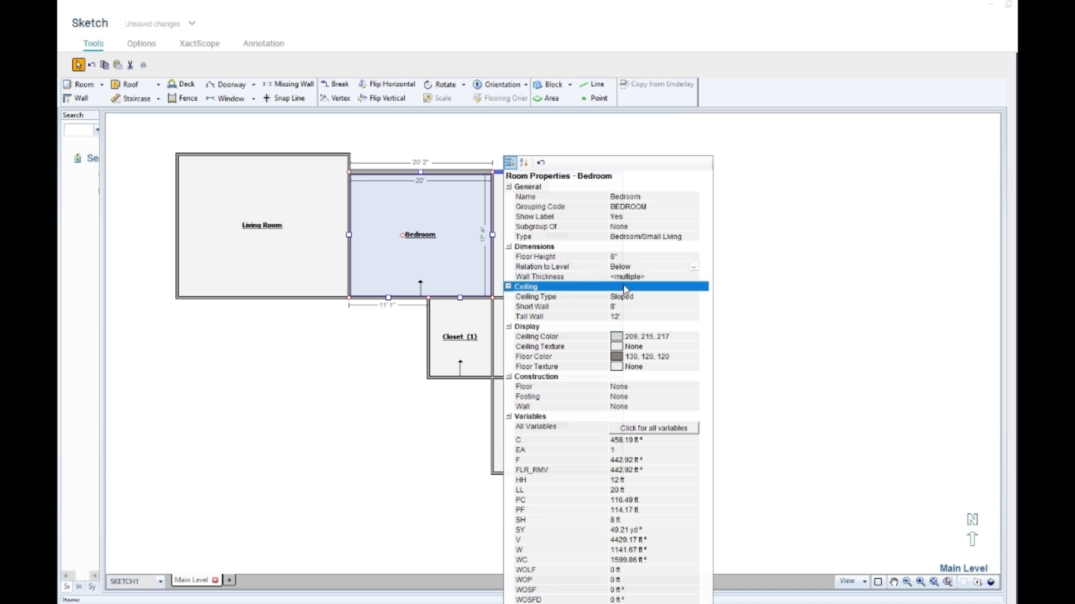
pyautogui.click(770, 251)
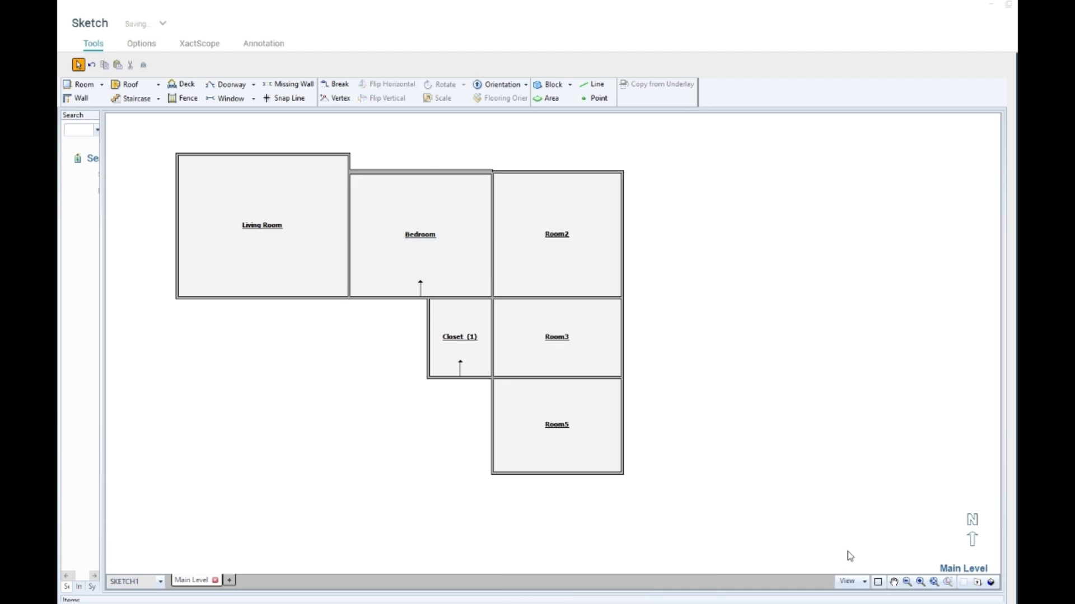
# Step: Inspect the Bedroom's floor drop against the neighbouring rooms in the 3D view, and return to the plan view
pyautogui.click(991, 583)
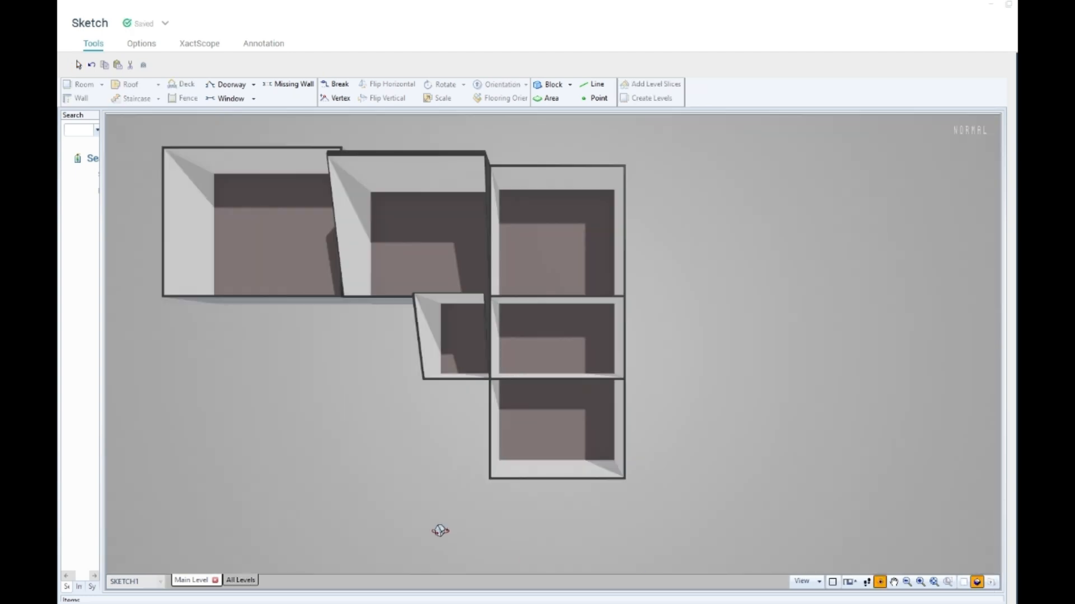
pyautogui.moveTo(439, 528); pyautogui.dragTo(643, 355)
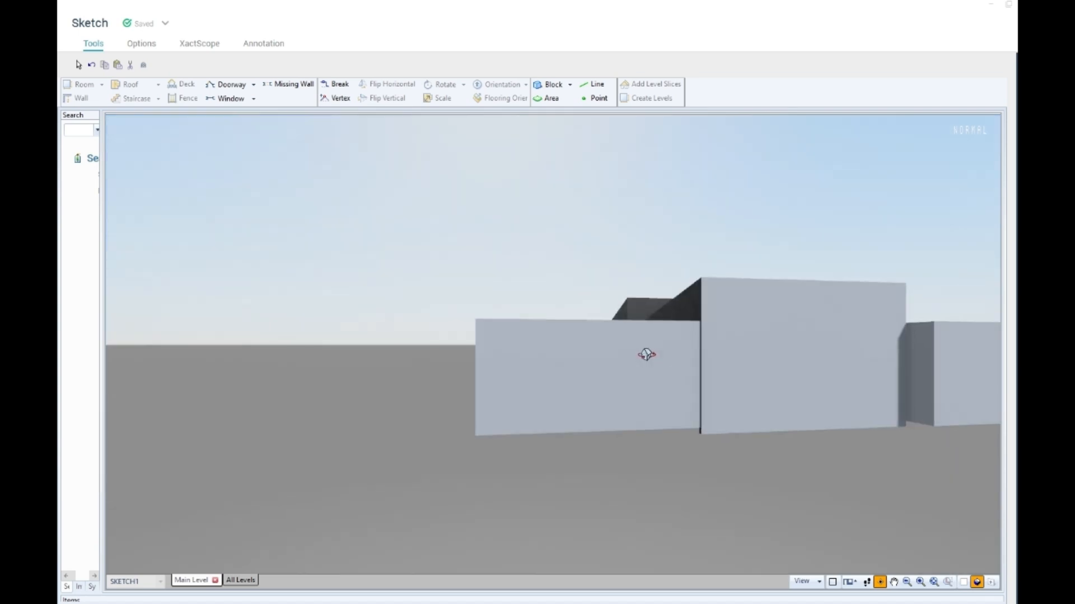
pyautogui.click(976, 583)
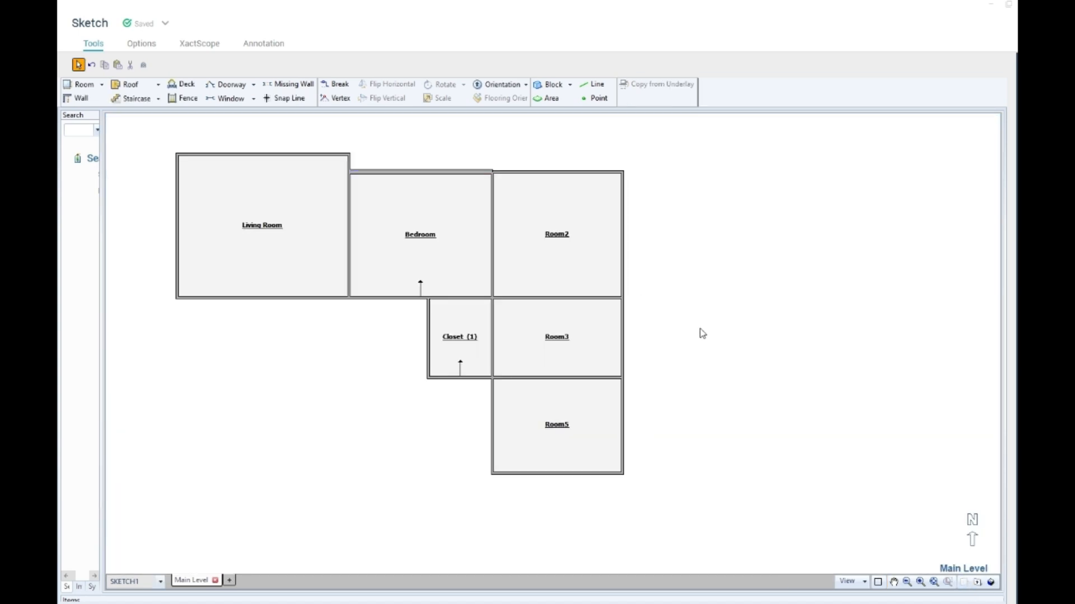
# Step: Set the Bedroom's wall thickness to 24 inches in its room properties
pyautogui.click(420, 246)
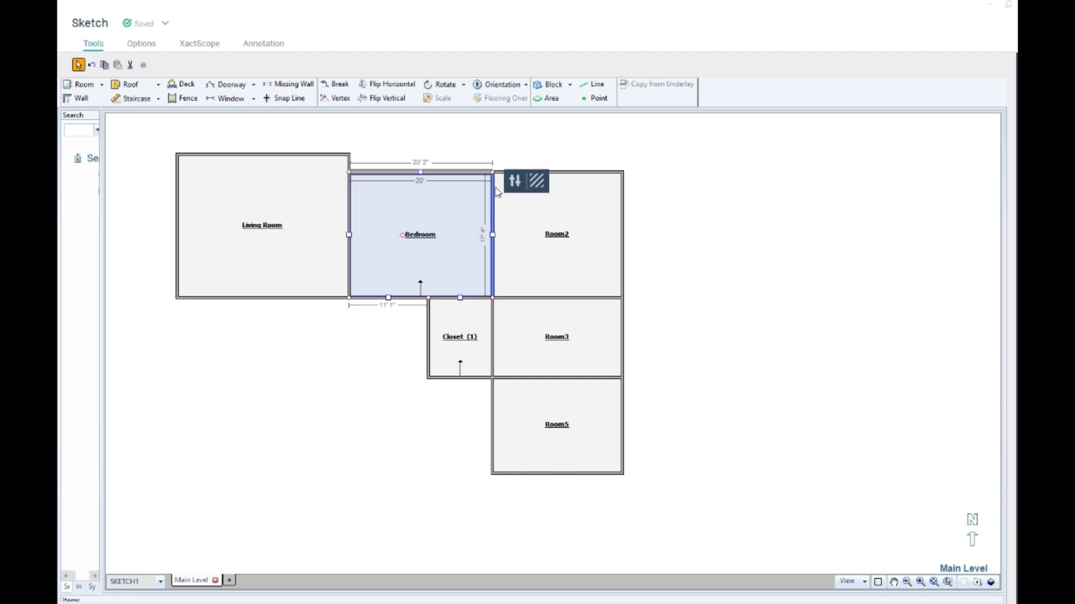
pyautogui.click(520, 180)
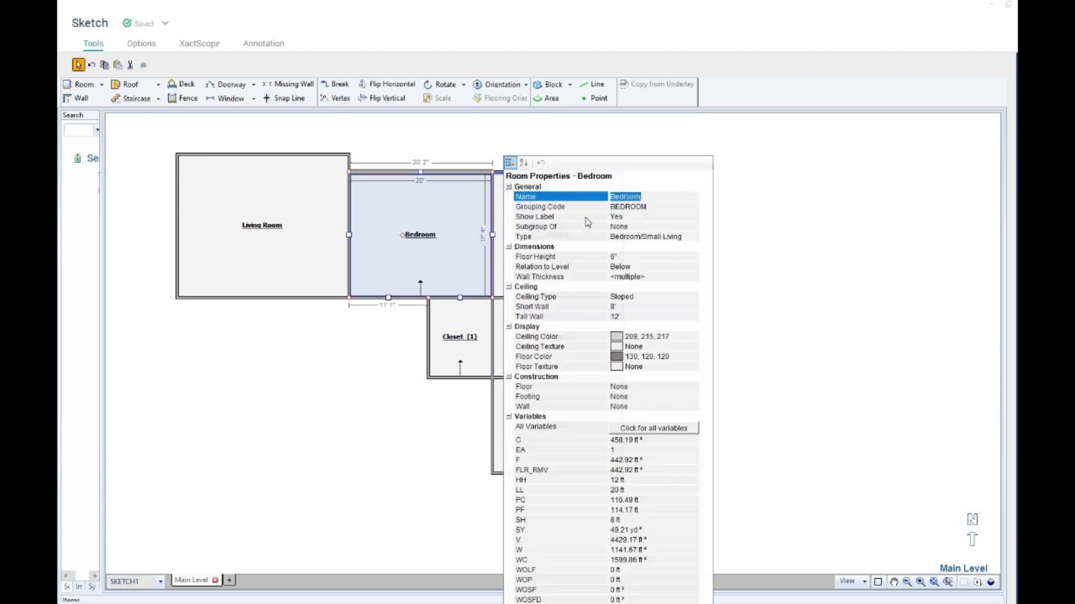
pyautogui.click(636, 255)
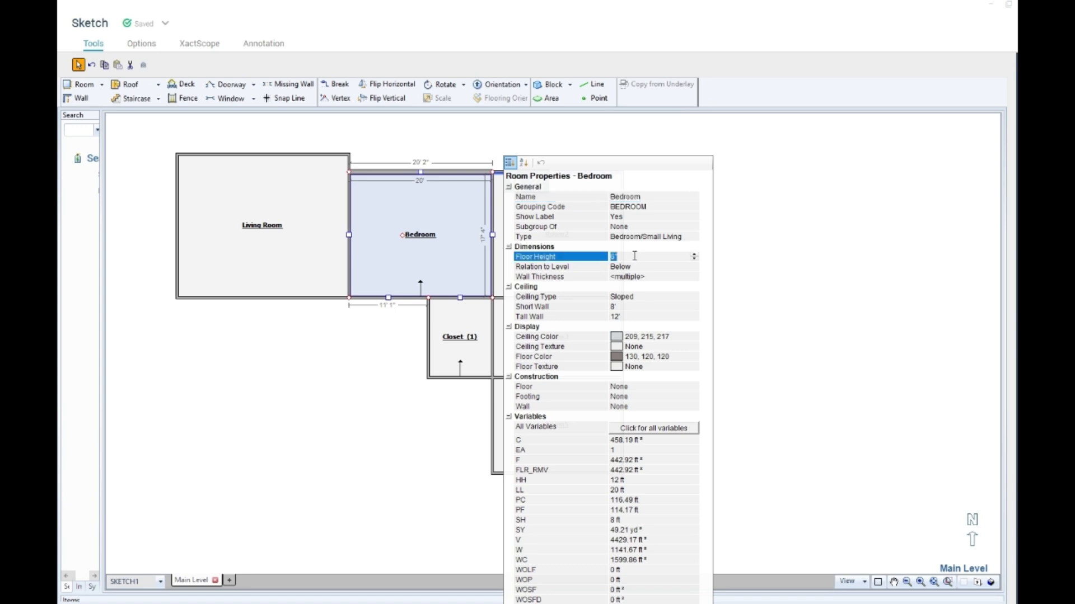
pyautogui.click(592, 277)
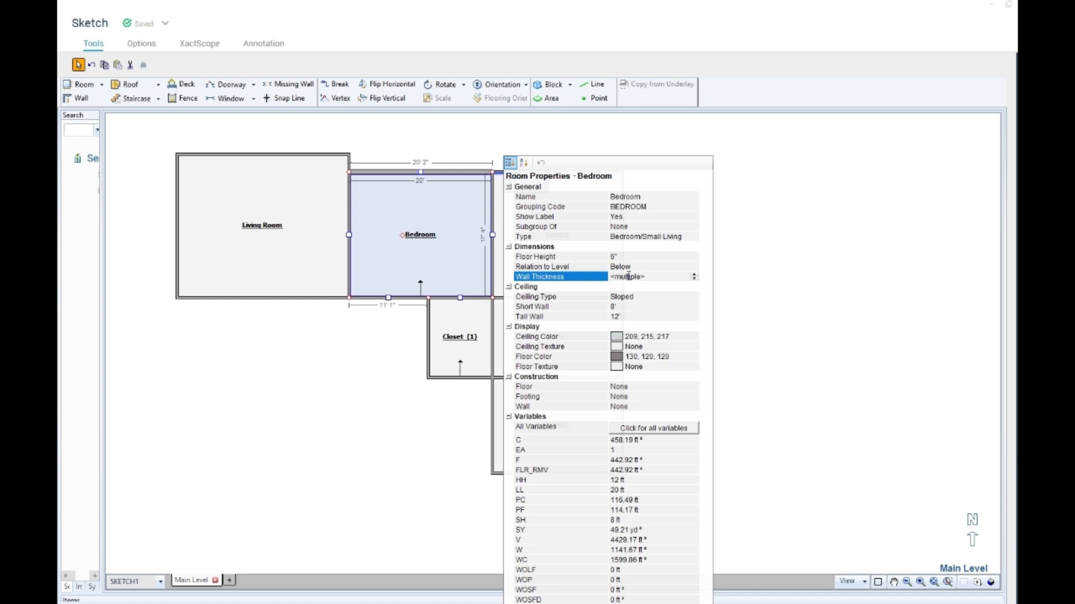
pyautogui.write('24')
pyautogui.press('Return')
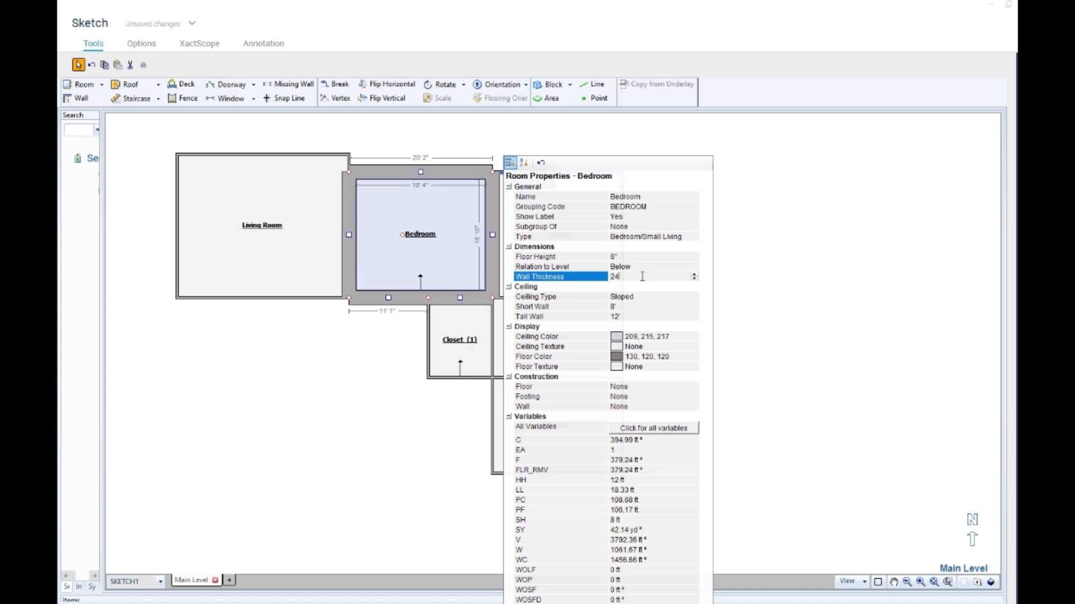
# Step: Set the Bedroom's wall thickness to 4 inches
pyautogui.press('BackSpace')
pyautogui.press('BackSpace')
pyautogui.press('Return')
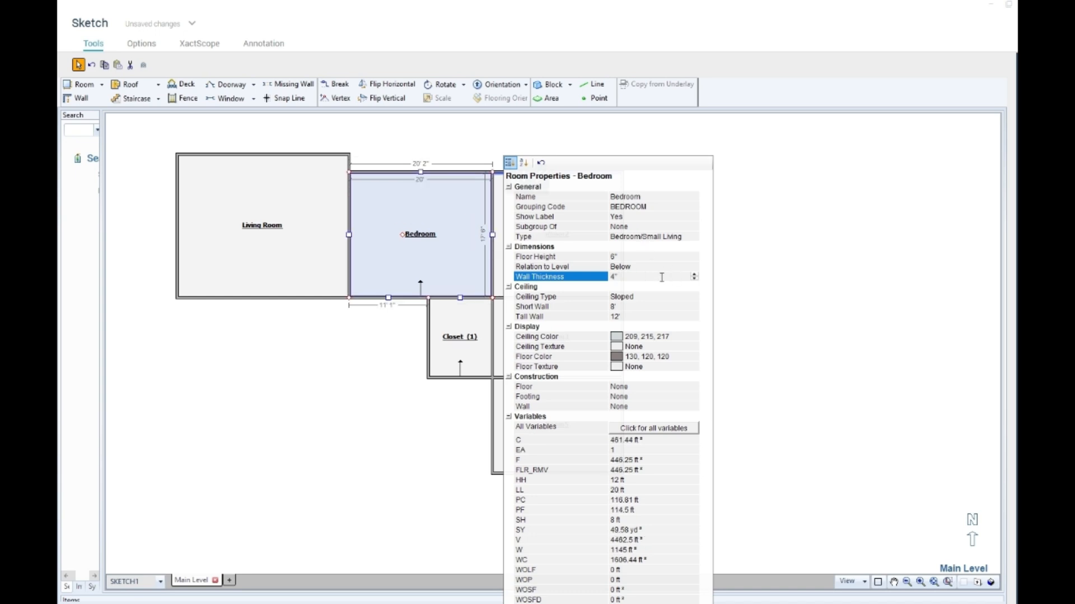
pyautogui.click(618, 288)
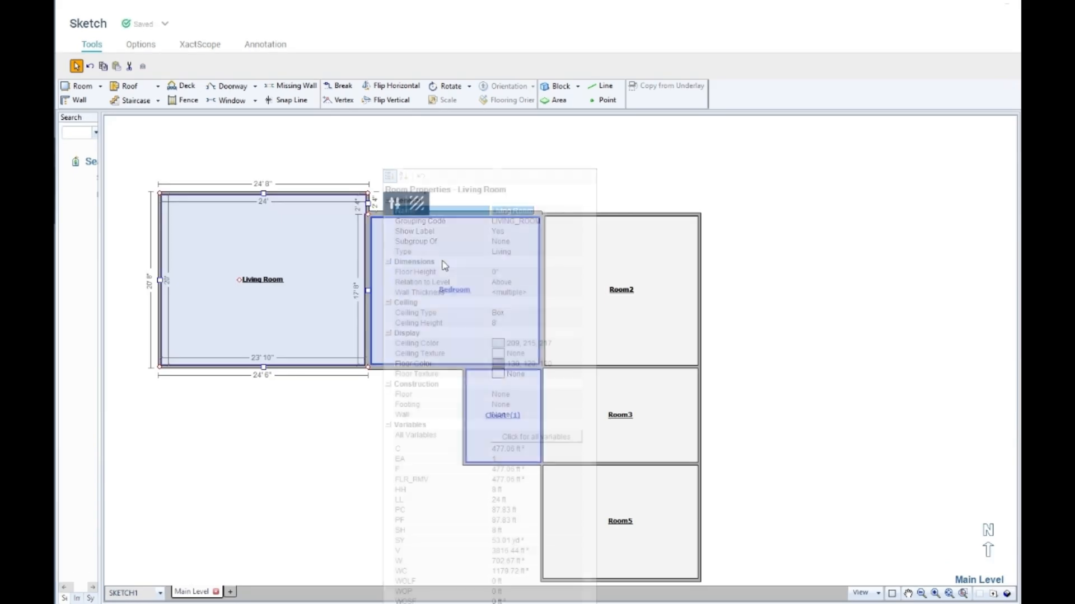
# Step: Try the Sloped, Peaked, Tray and Attic ceiling types on the Living Room, and return it to Box
pyautogui.click(514, 313)
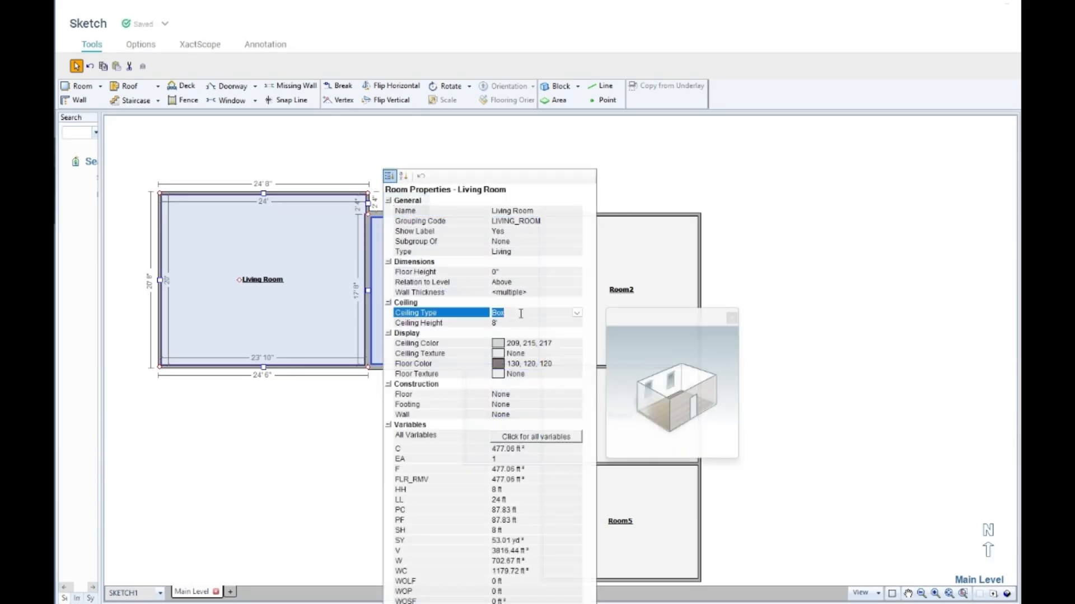
pyautogui.click(577, 313)
pyautogui.click(504, 329)
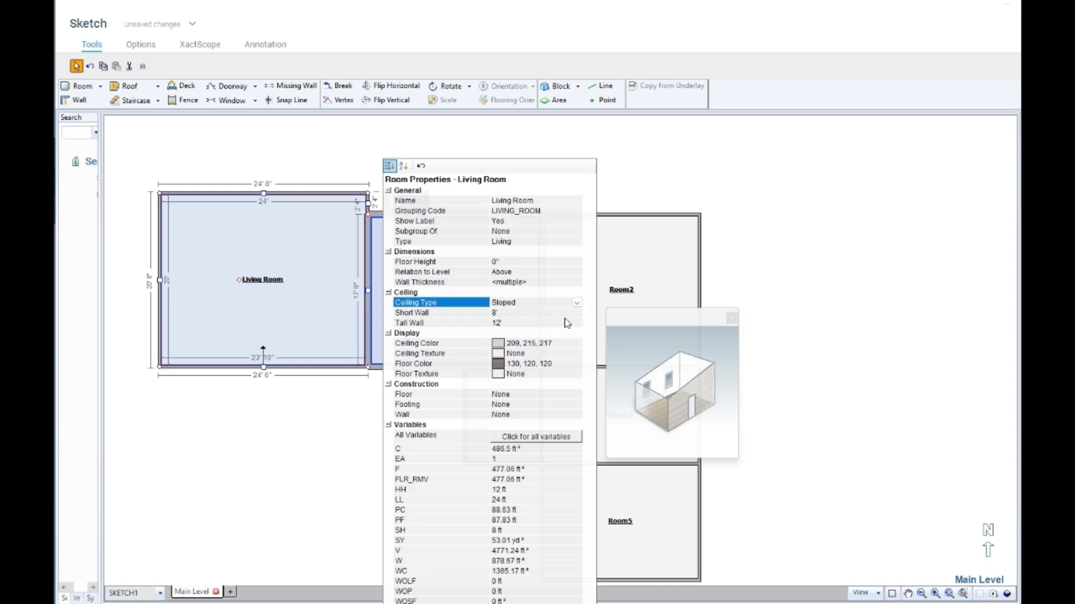
pyautogui.click(576, 302)
pyautogui.click(543, 328)
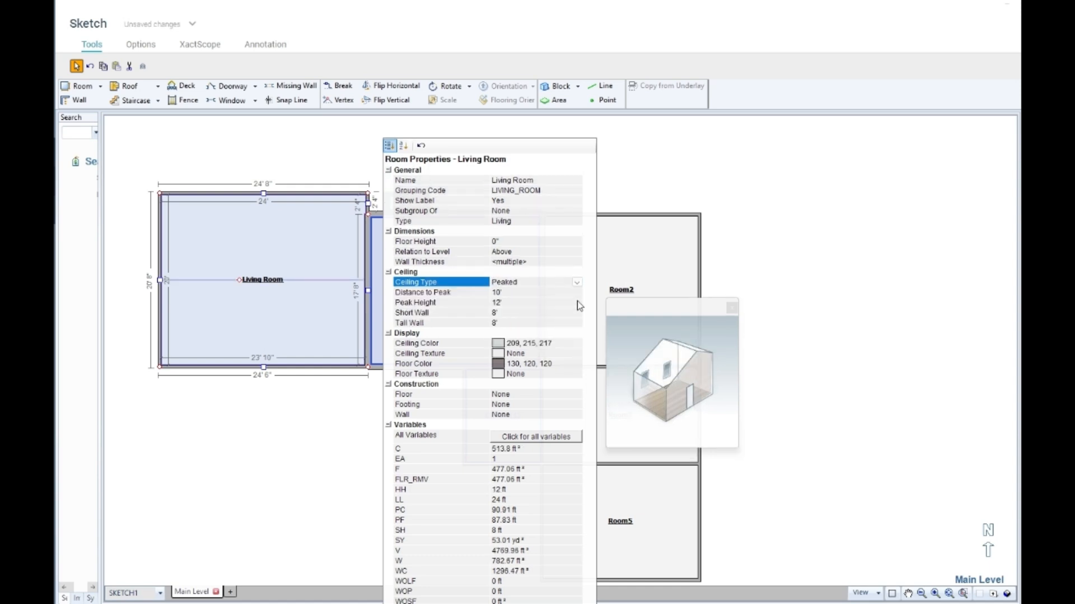
pyautogui.click(577, 282)
pyautogui.click(523, 316)
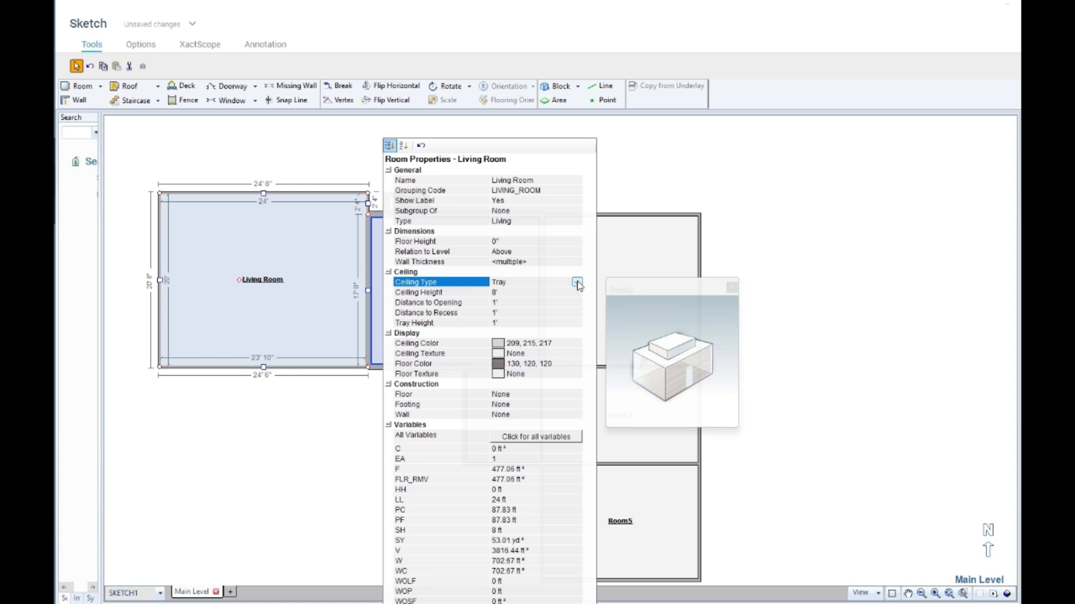
pyautogui.click(576, 282)
pyautogui.click(500, 323)
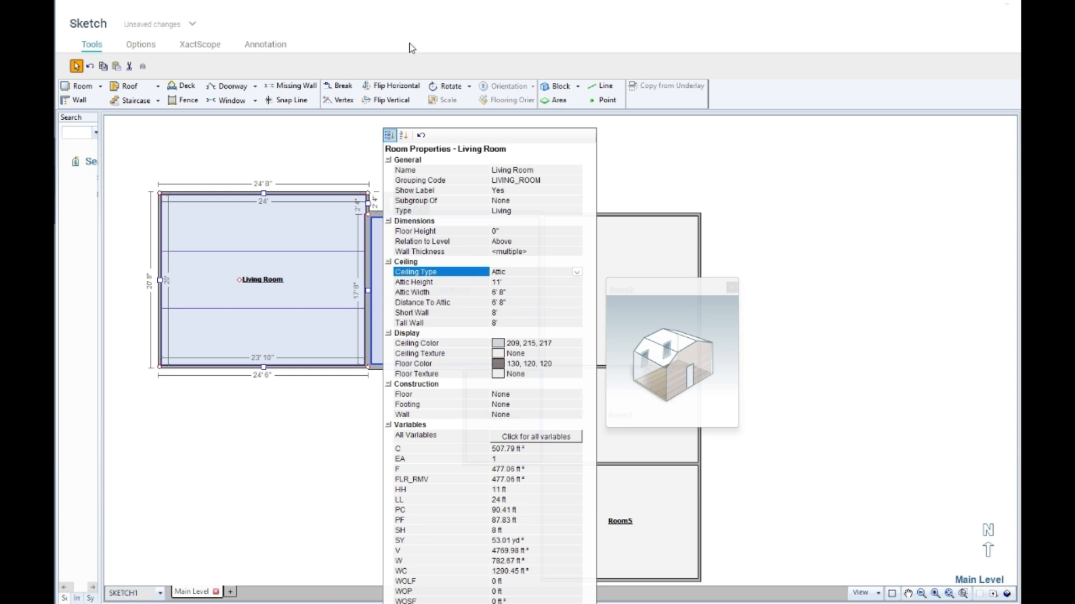
pyautogui.press('Down')
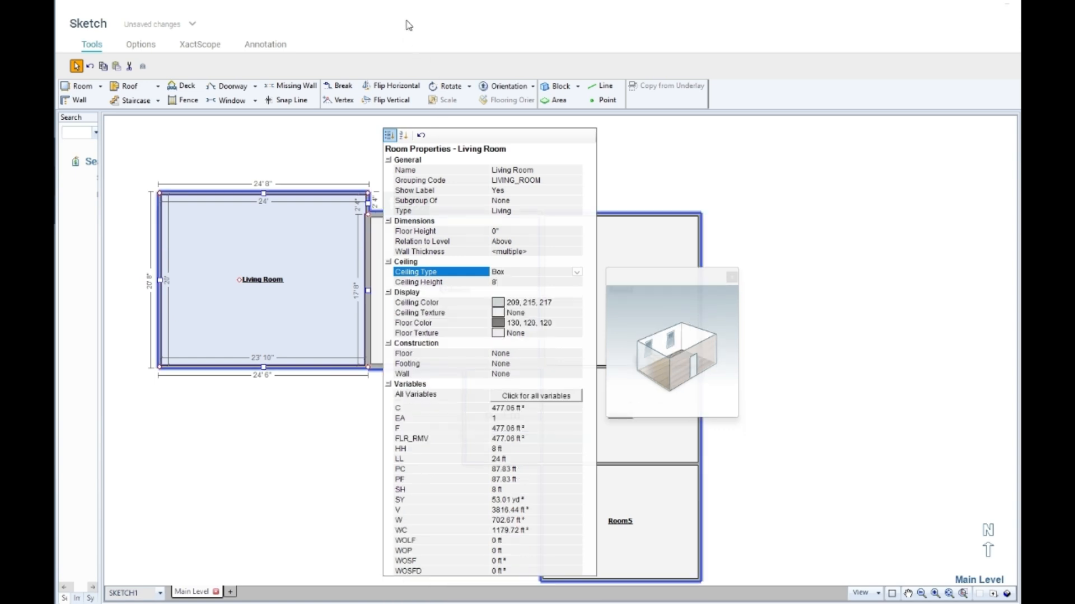
# Step: Change the Living Room's ceiling type to Sloped and inspect its short wall setting
pyautogui.click(576, 273)
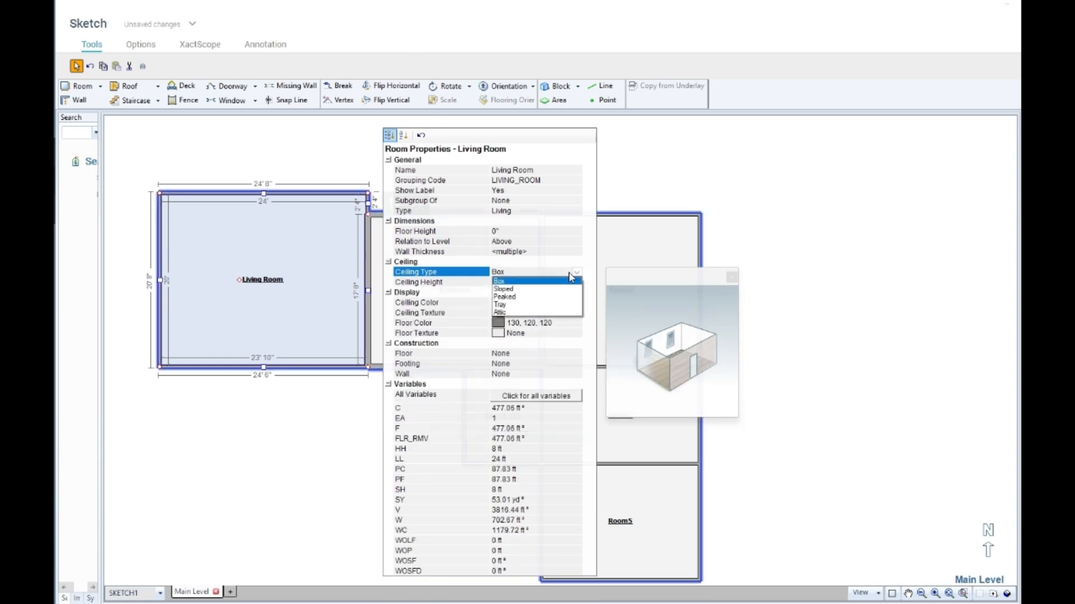
pyautogui.click(513, 289)
pyautogui.click(441, 283)
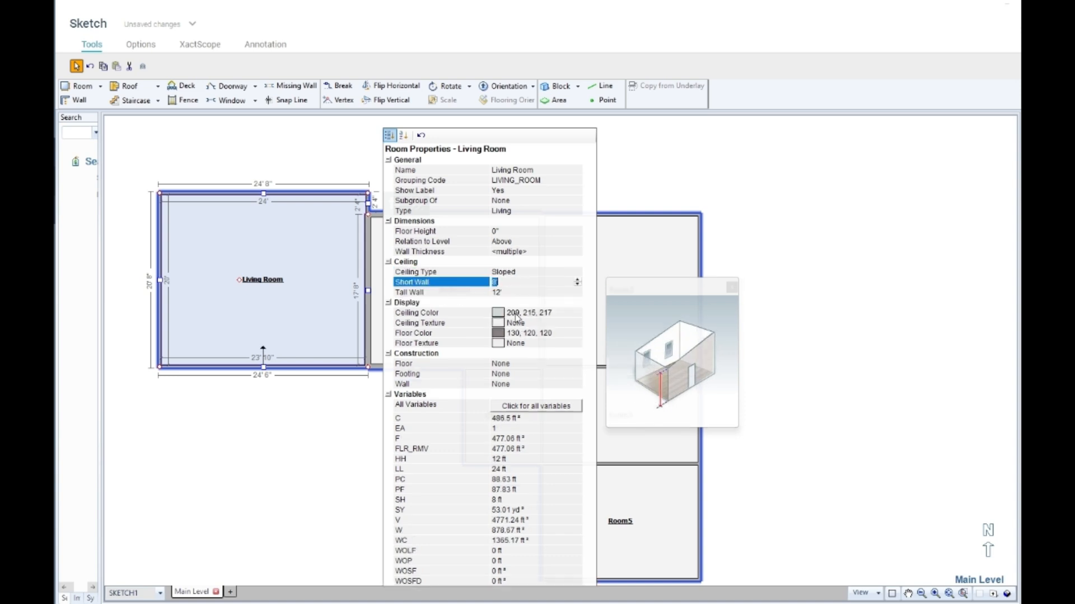
# Step: Set the Living Room's ceiling type to Peaked and examine its distance to peak, short wall and tall wall settings
pyautogui.click(553, 272)
pyautogui.click(577, 272)
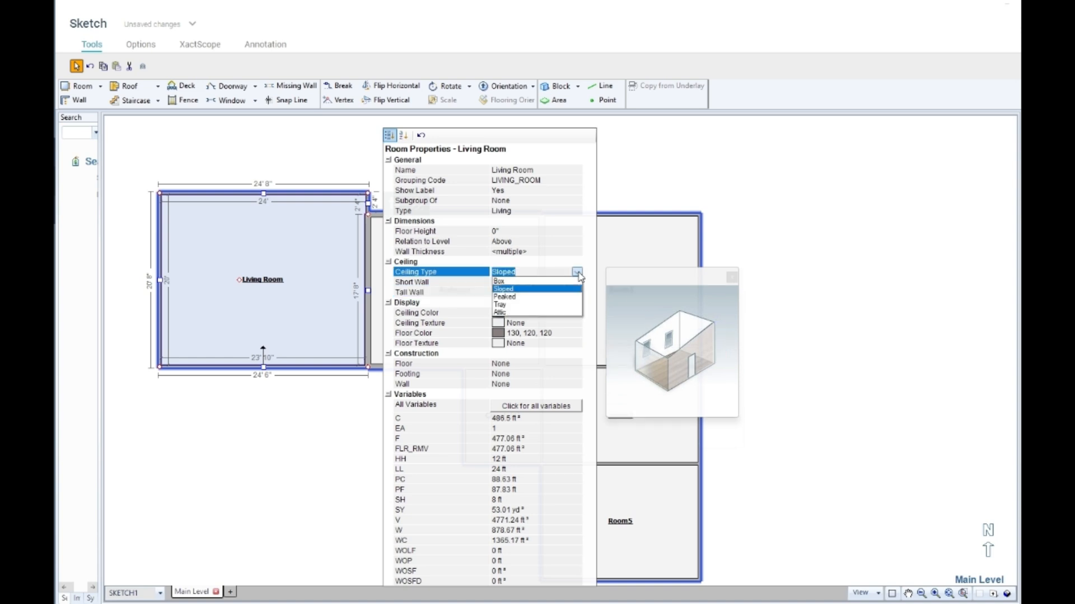
pyautogui.click(512, 301)
pyautogui.click(458, 292)
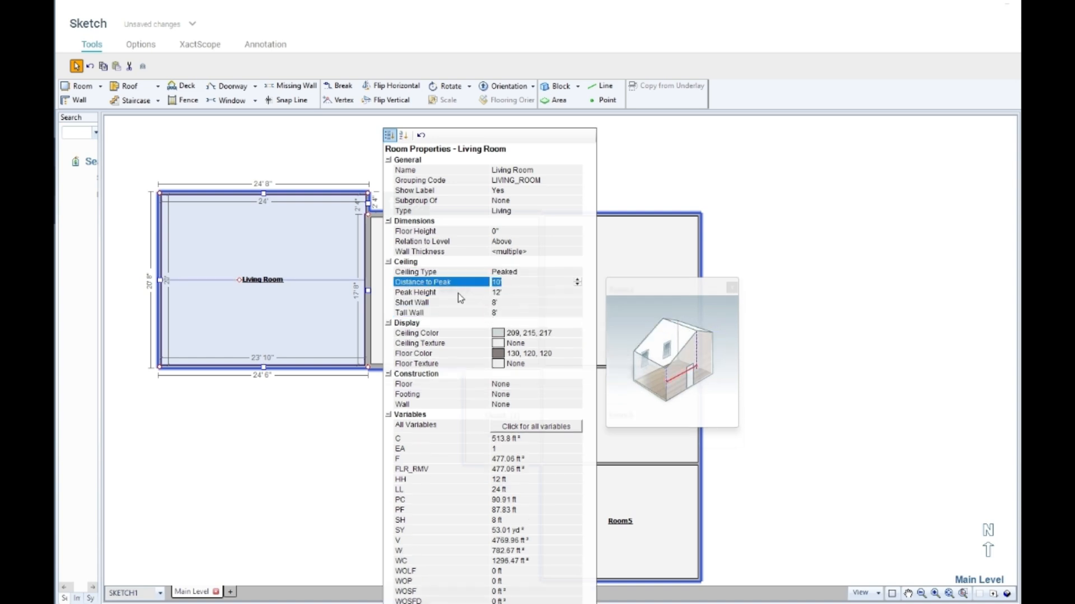
pyautogui.click(458, 303)
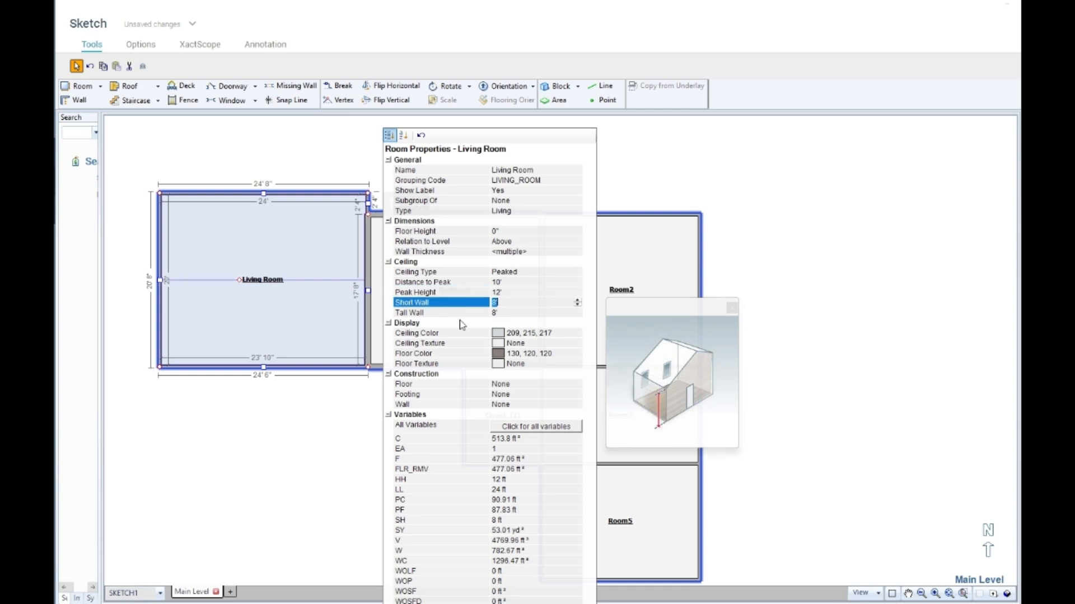
pyautogui.click(460, 314)
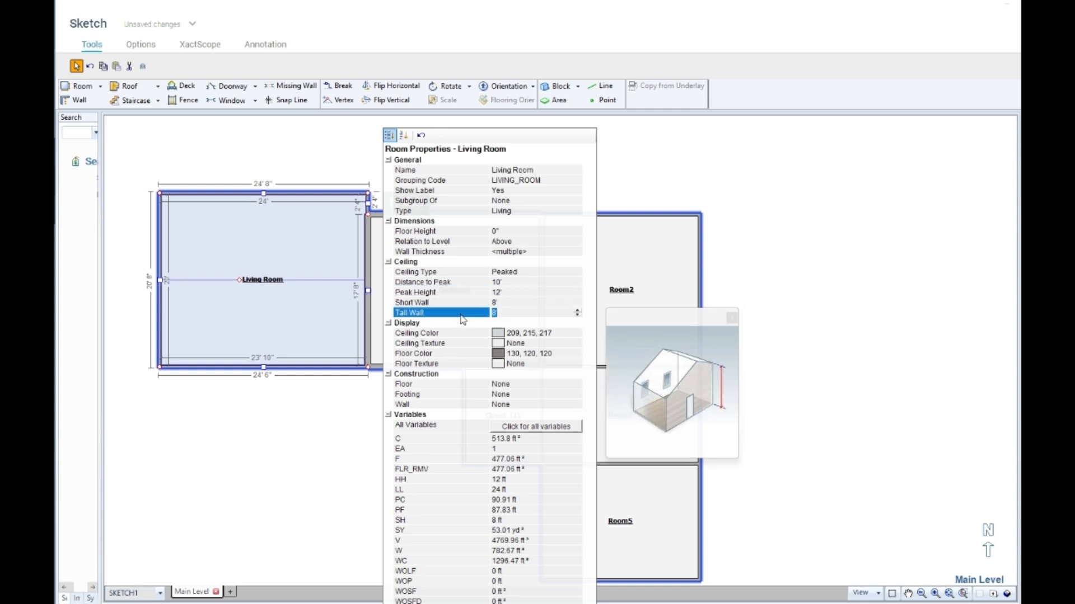
# Step: Set the Living Room's distance to peak to 10' and peak height to 18', and check its short and tall wall settings
pyautogui.click(533, 290)
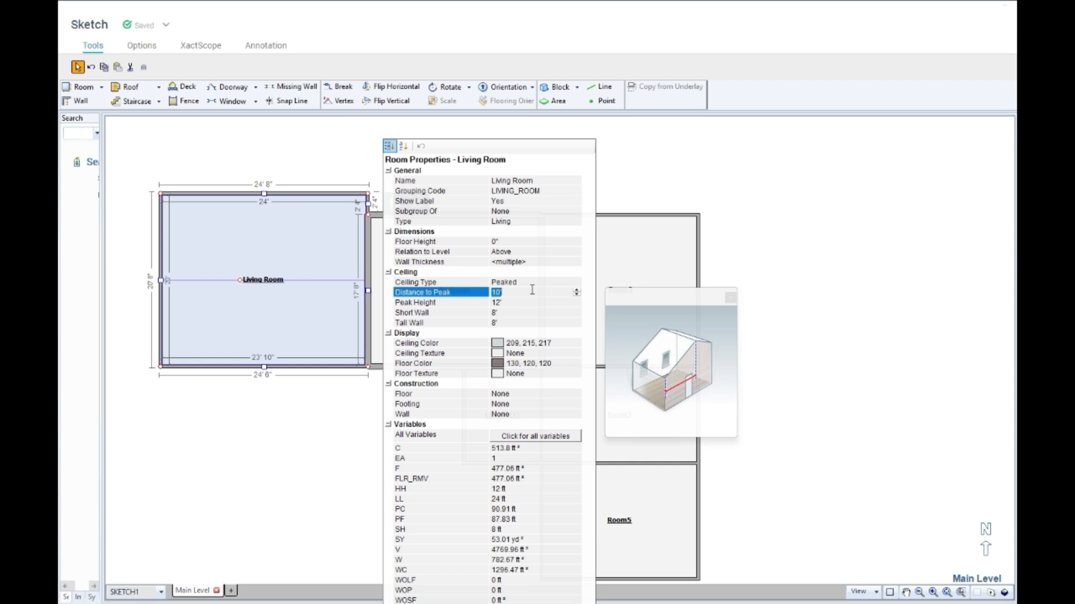
pyautogui.write('10')
pyautogui.click(509, 303)
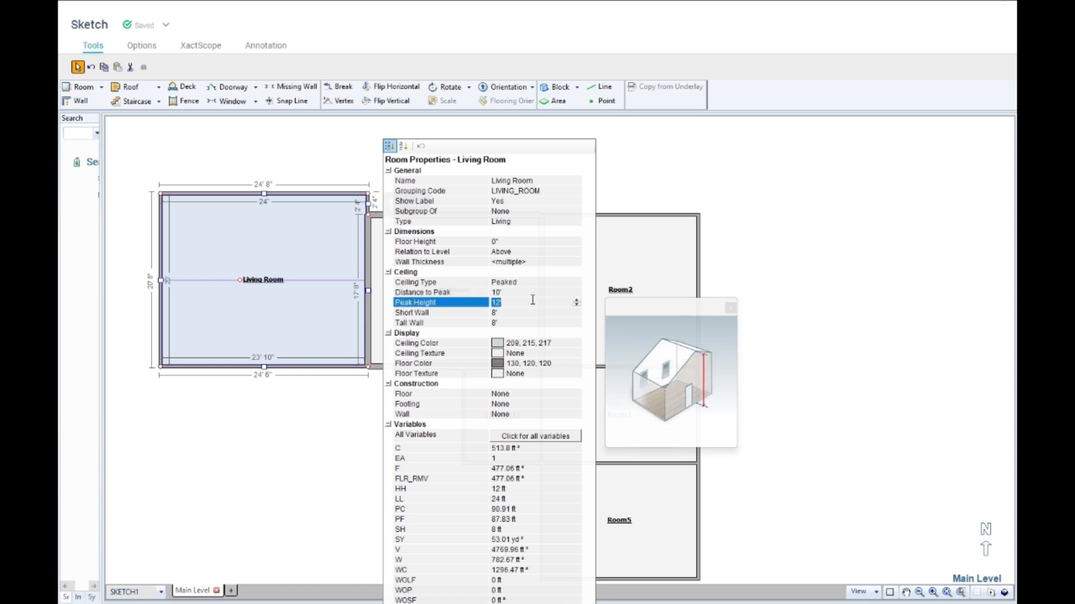
pyautogui.write('18')
pyautogui.click(513, 312)
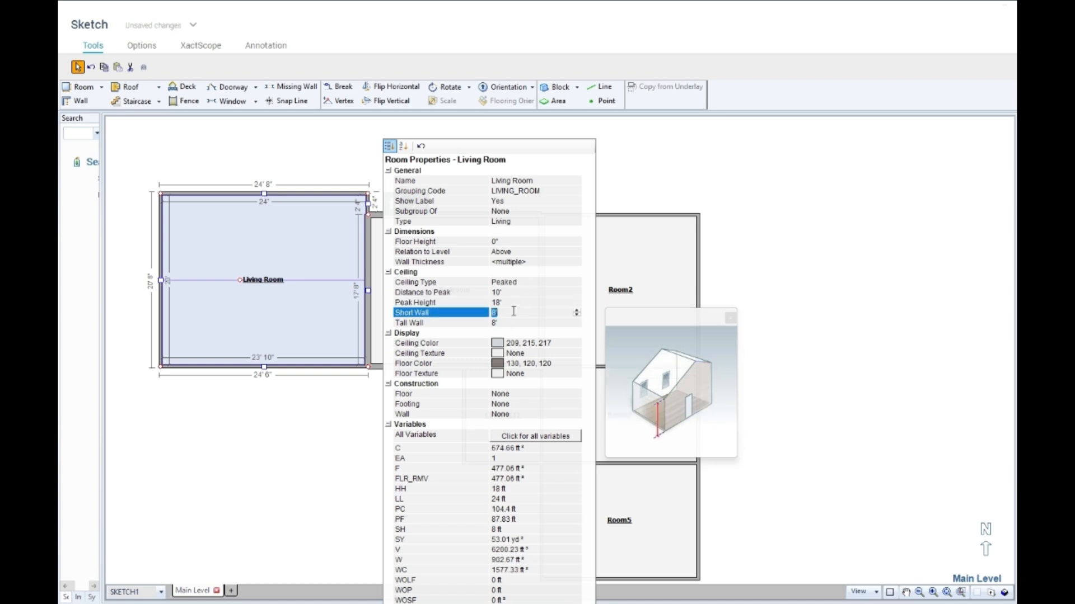
pyautogui.click(513, 321)
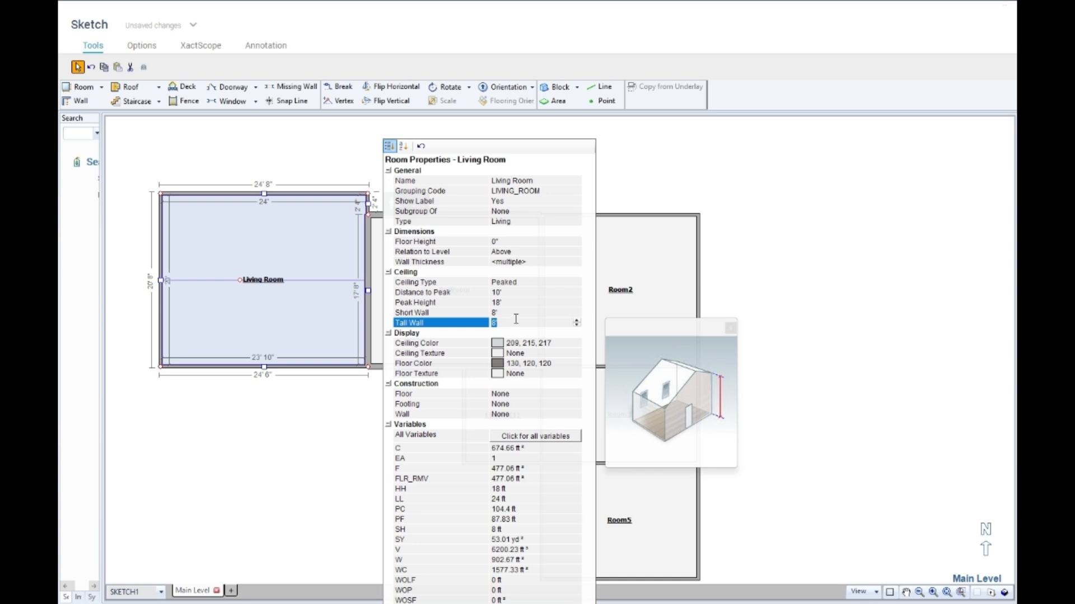
pyautogui.click(750, 287)
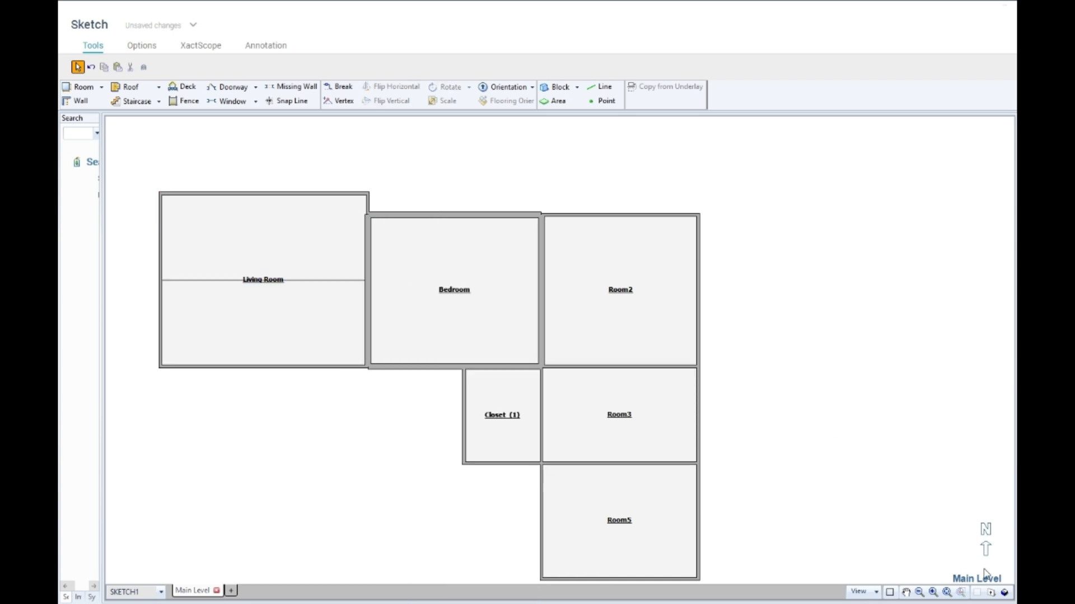
# Step: Try a 5' distance to peak for the Living Room's ceiling in the 3D view, and review its room properties in the plan view
pyautogui.click(1004, 592)
pyautogui.moveTo(348, 506); pyautogui.dragTo(456, 360)
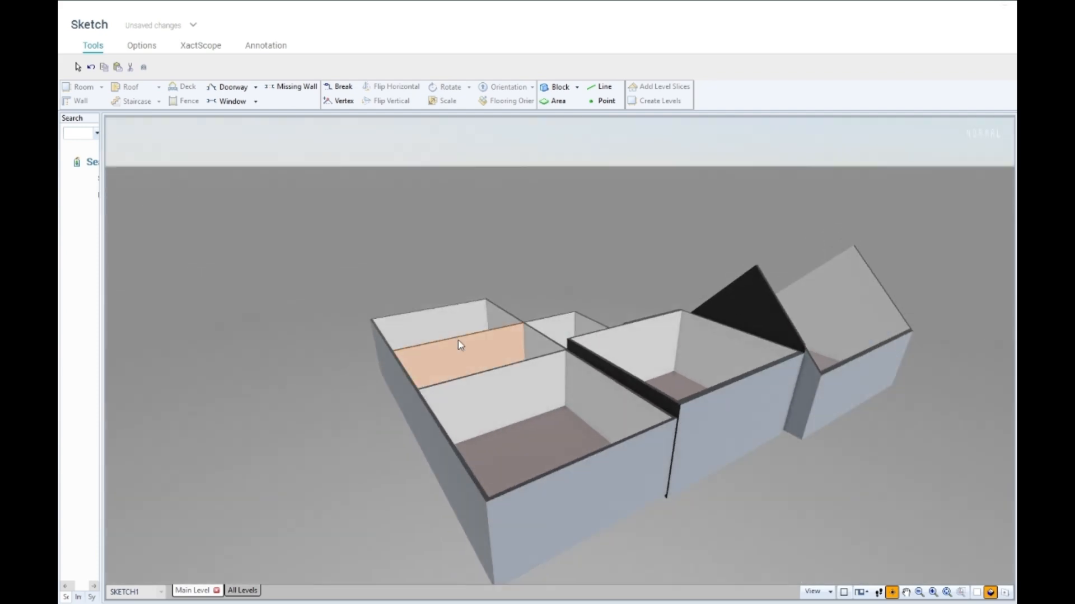
pyautogui.click(824, 357)
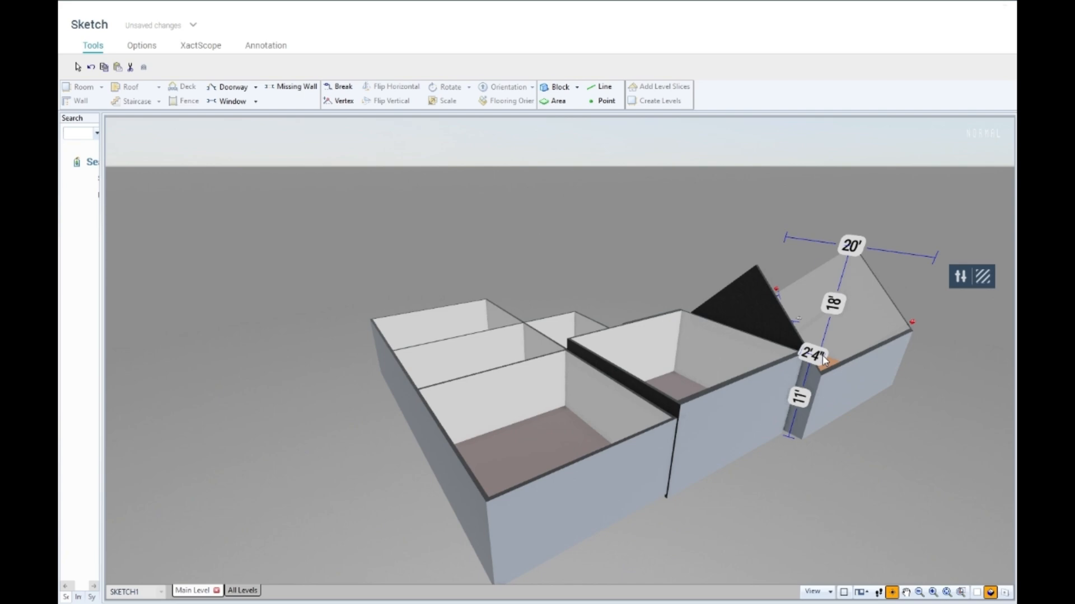
pyautogui.click(962, 277)
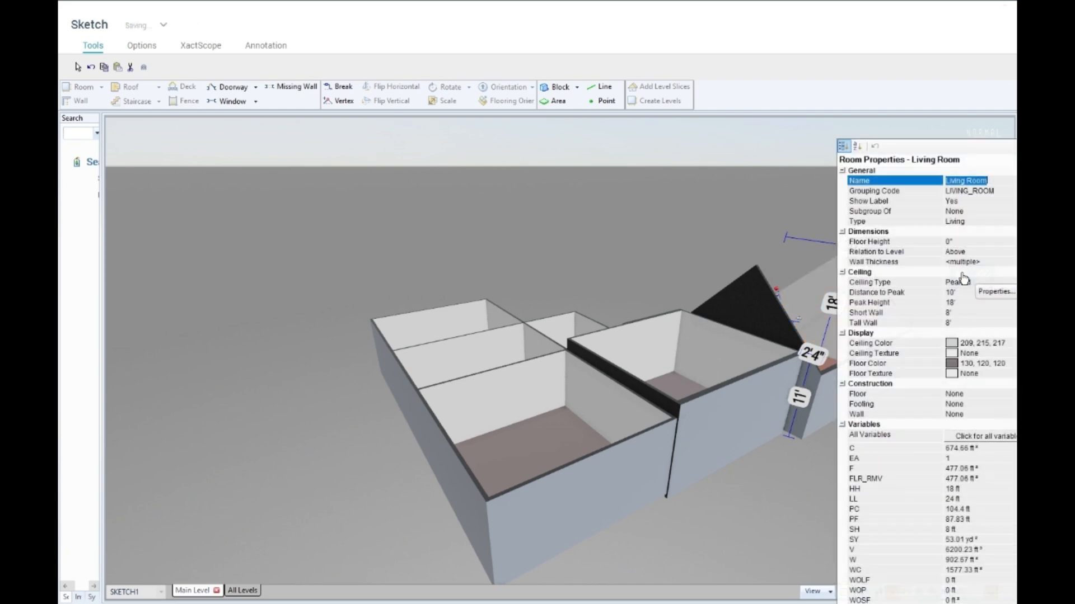
pyautogui.click(907, 293)
pyautogui.write('5')
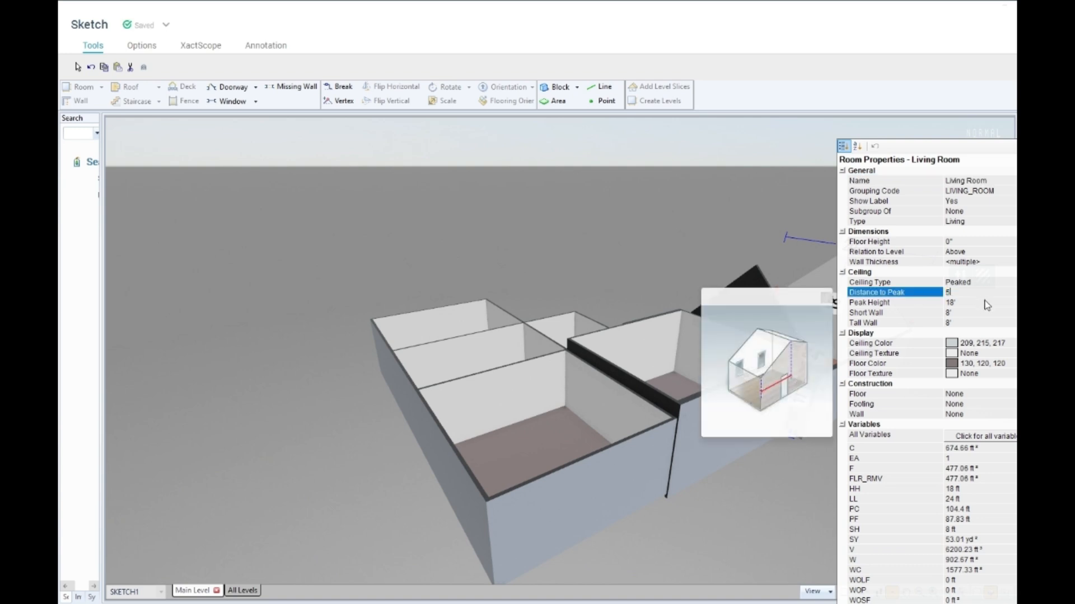
pyautogui.press('Return')
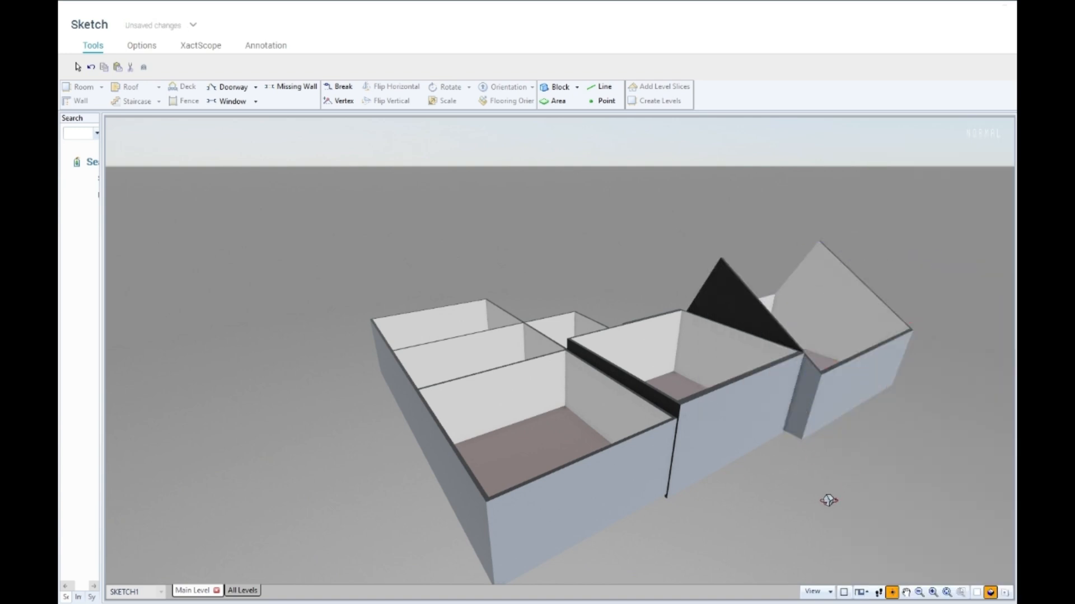
pyautogui.moveTo(828, 499); pyautogui.dragTo(924, 444)
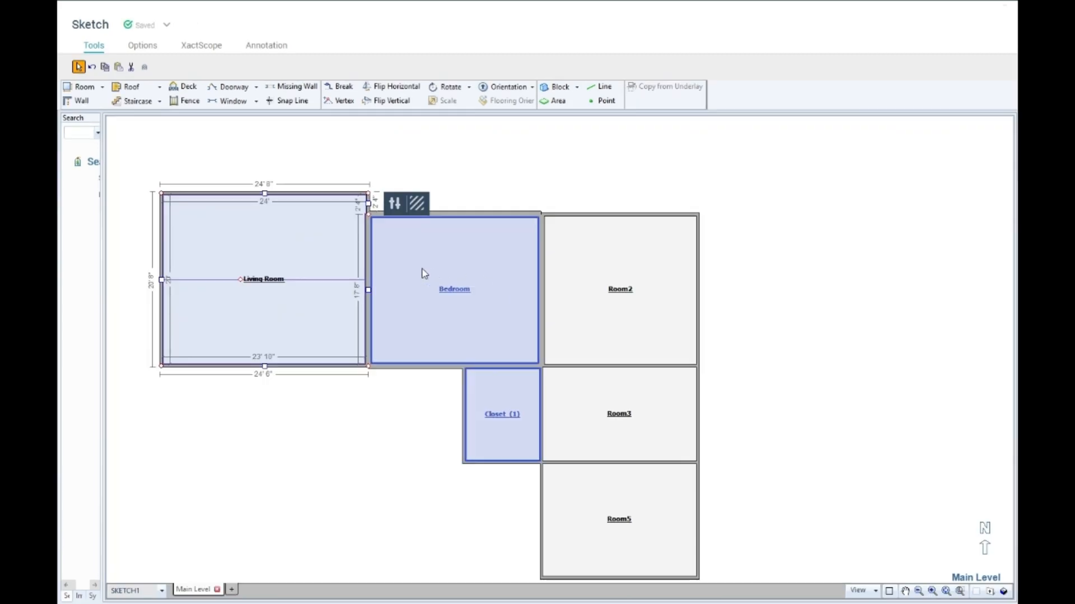
pyautogui.click(395, 203)
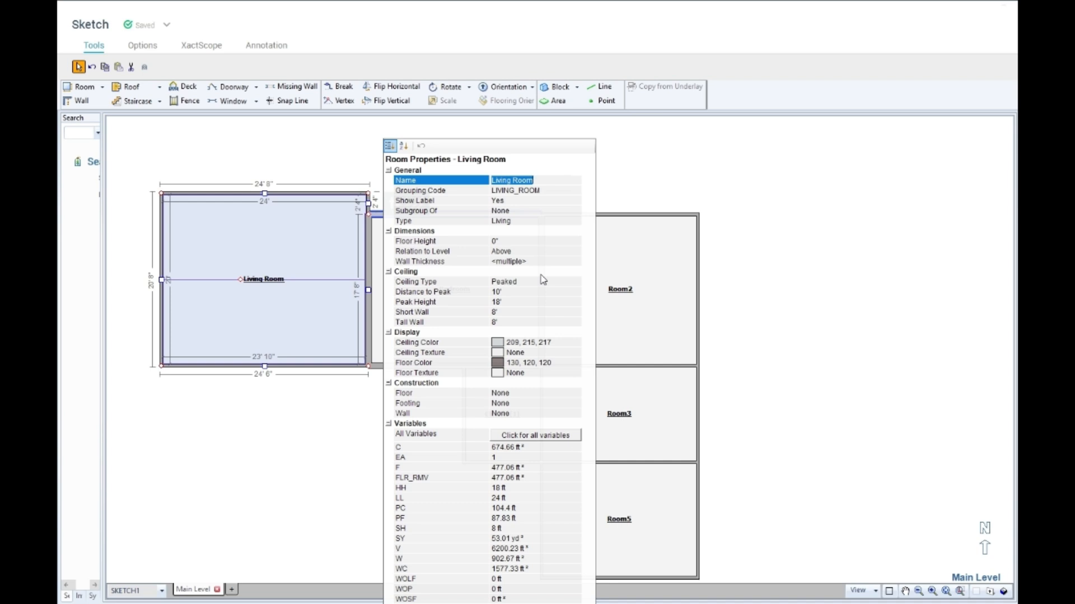
pyautogui.click(259, 194)
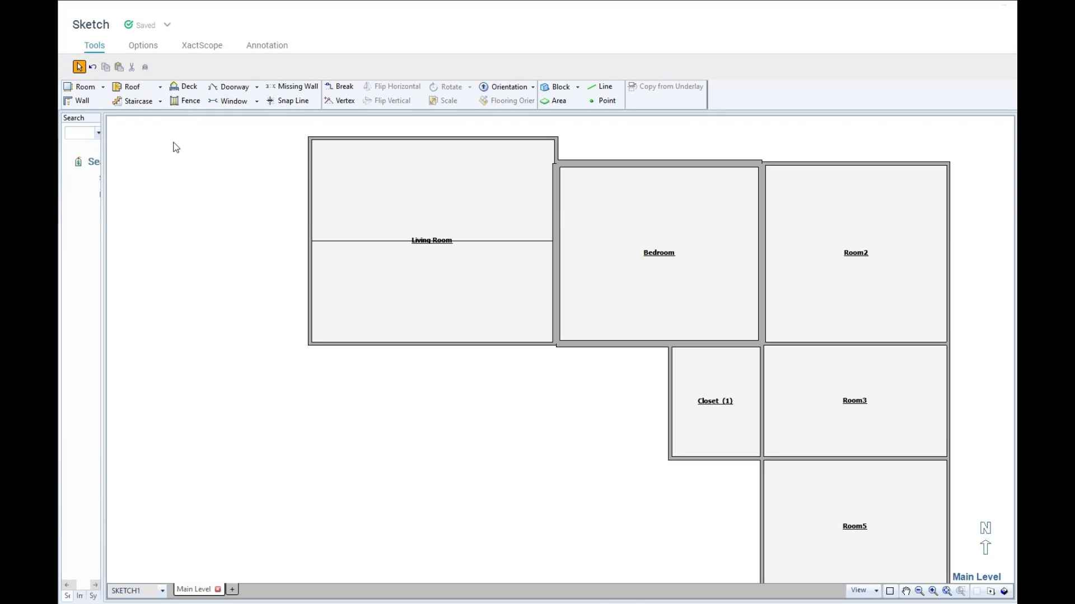
# Step: Draw connected freestanding walls enclosing a small rectangular room west of the Living Room
pyautogui.click(91, 103)
pyautogui.click(152, 160)
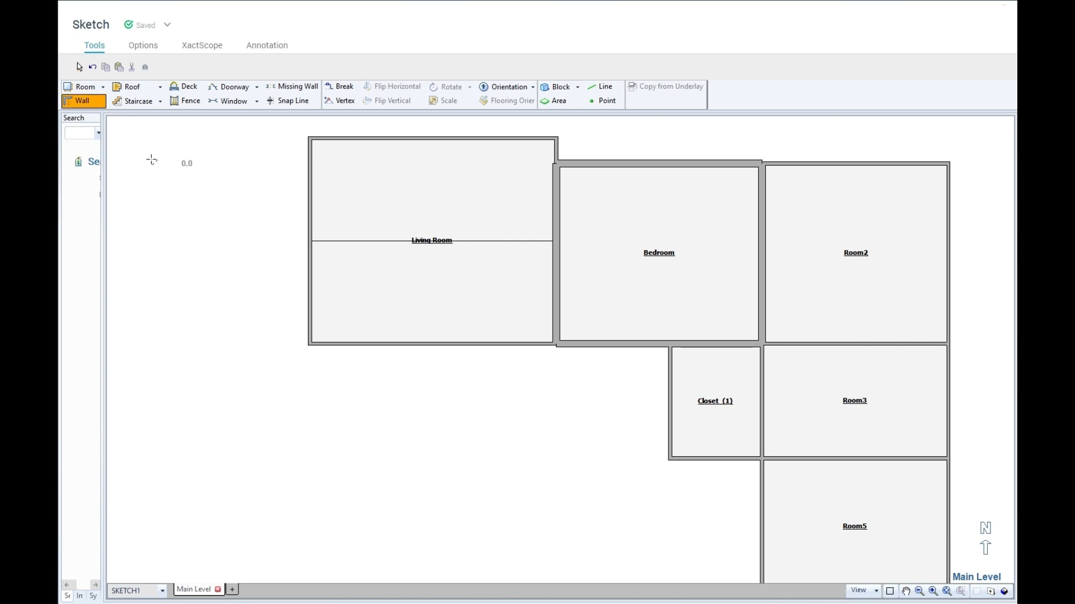
pyautogui.click(159, 354)
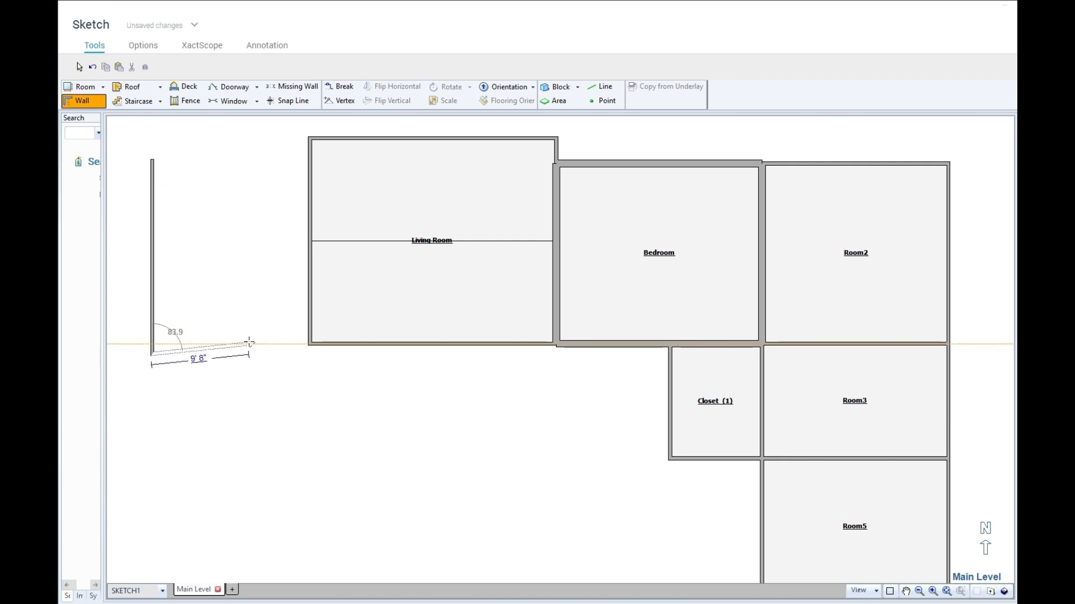
pyautogui.click(271, 354)
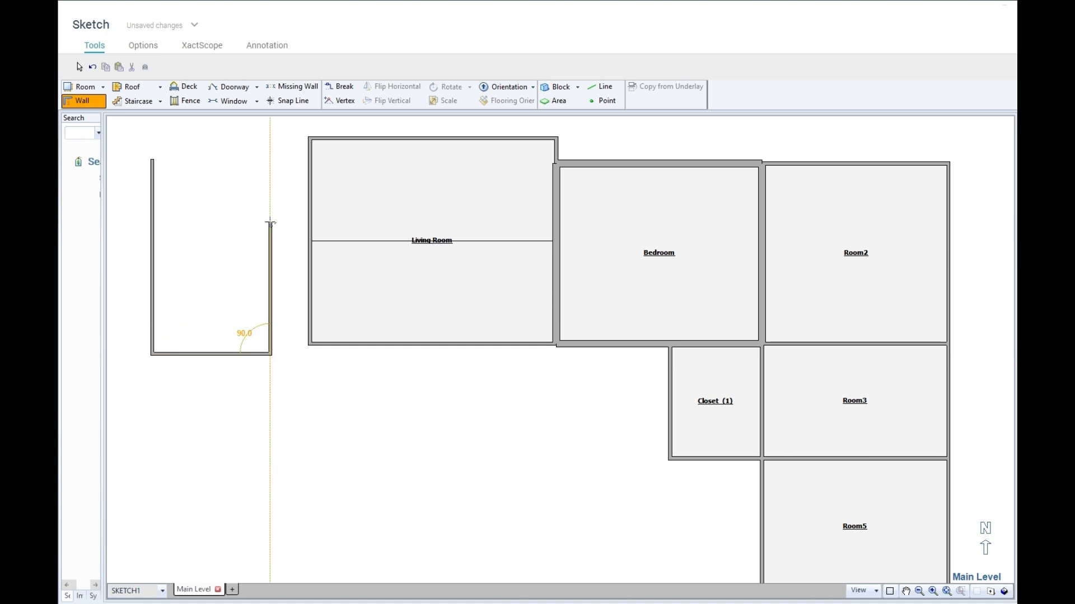
pyautogui.click(270, 223)
pyautogui.click(139, 228)
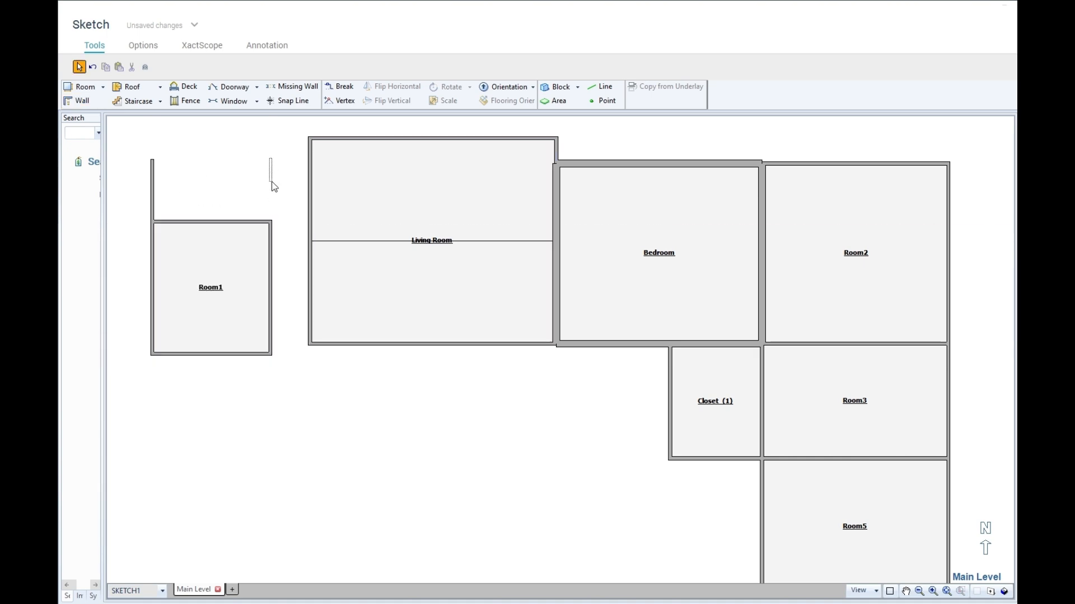
# Step: Delete the small freestanding room and the leftover wall segment west of the Living Room
pyautogui.moveTo(270, 158); pyautogui.dragTo(153, 429)
pyautogui.press('Delete')
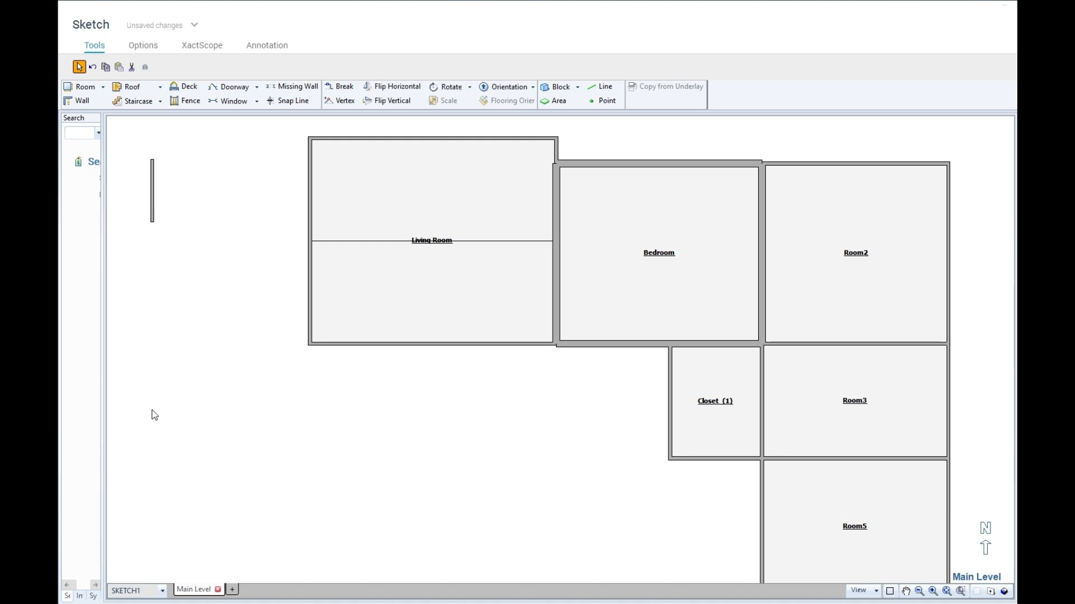
pyautogui.click(362, 283)
pyautogui.moveTo(216, 163); pyautogui.dragTo(120, 227)
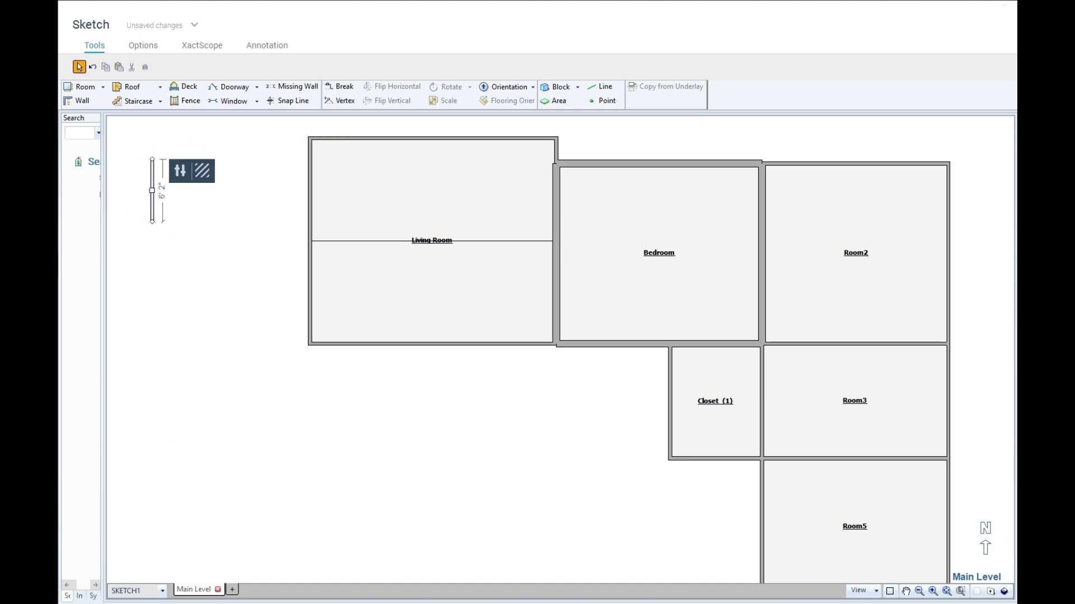
pyautogui.press('Delete')
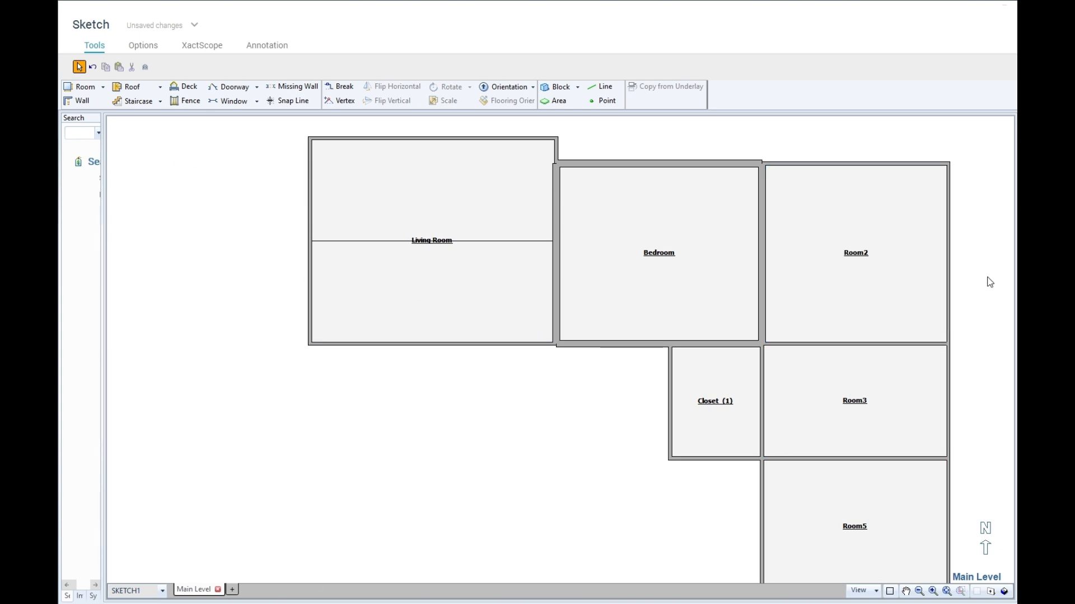
# Step: Rename Room2, the room east of the Bedroom, as Bathroom
pyautogui.scroll(-2, 358, 391)
pyautogui.scroll(1, 714, 316)
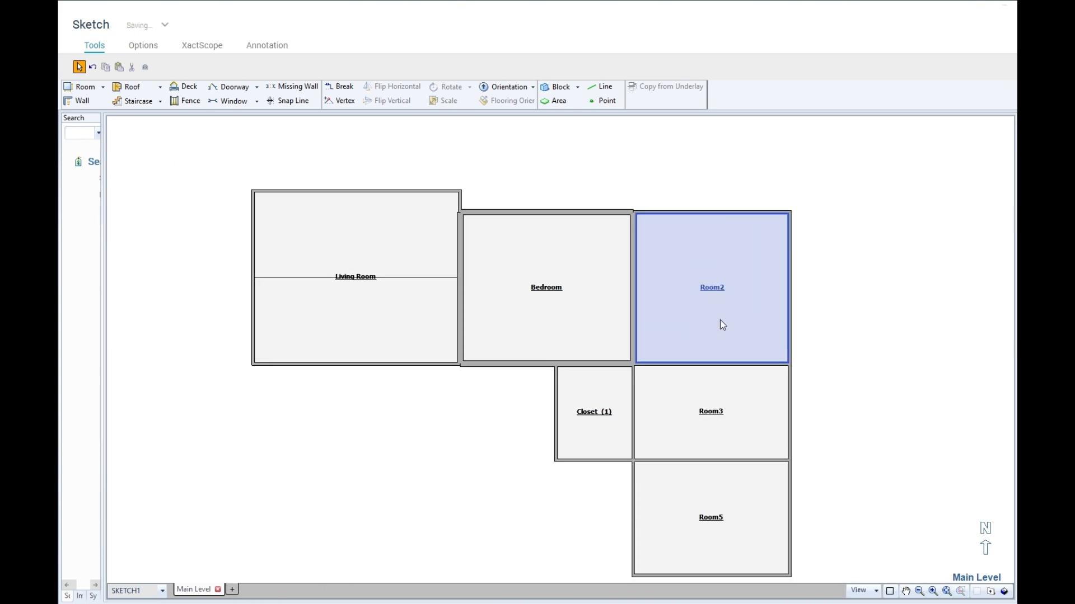
pyautogui.click(720, 320)
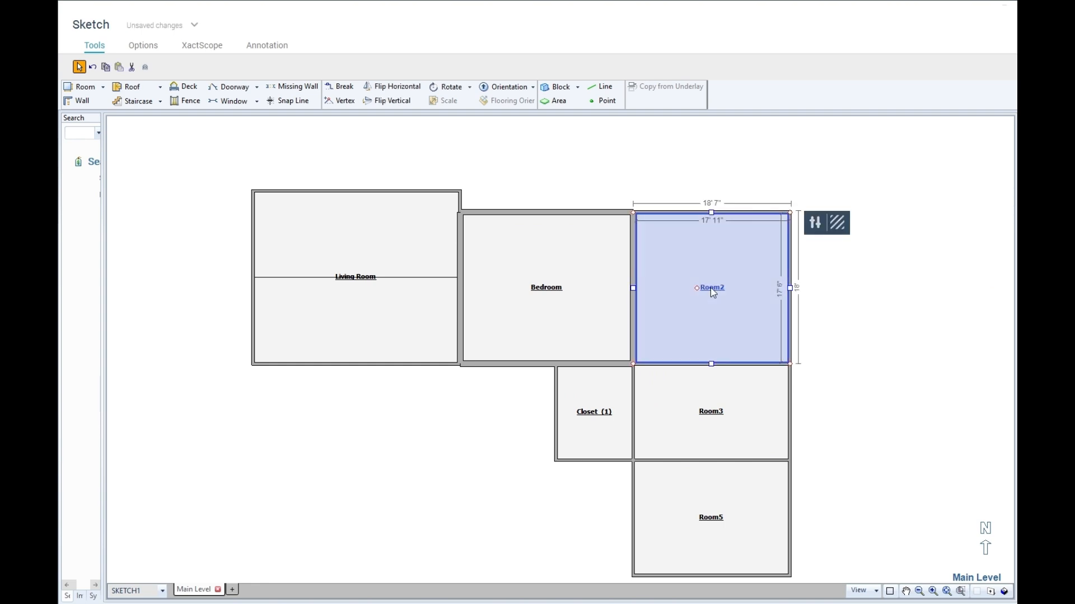
pyautogui.click(711, 288)
pyautogui.write('Bathroom')
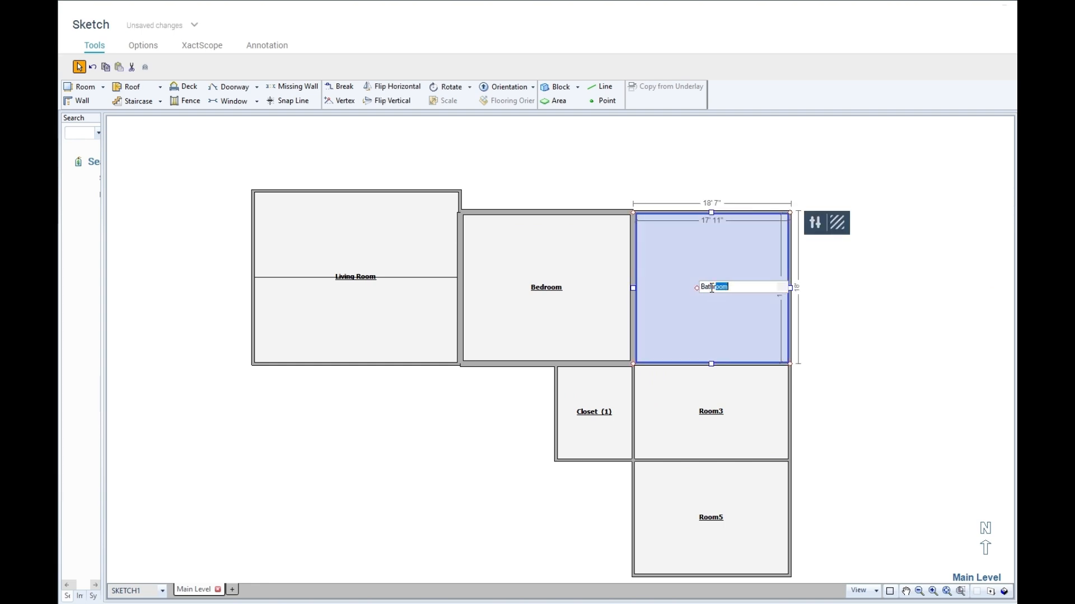
pyautogui.press('Return')
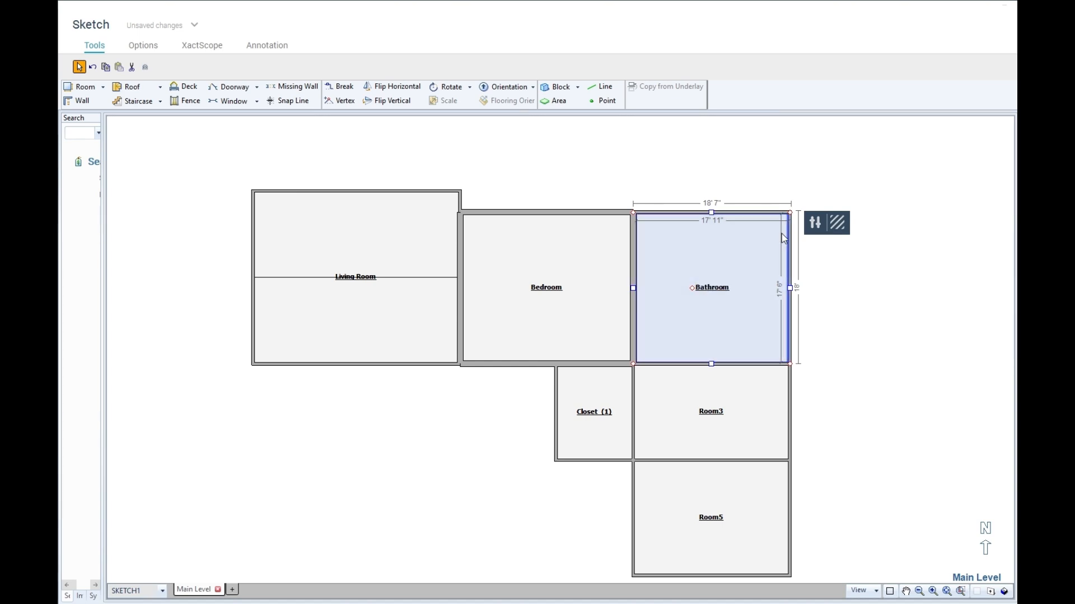
# Step: Draw a 5' partition wall southward from the Bathroom's north wall, about 3' 10" from its east wall
pyautogui.click(78, 101)
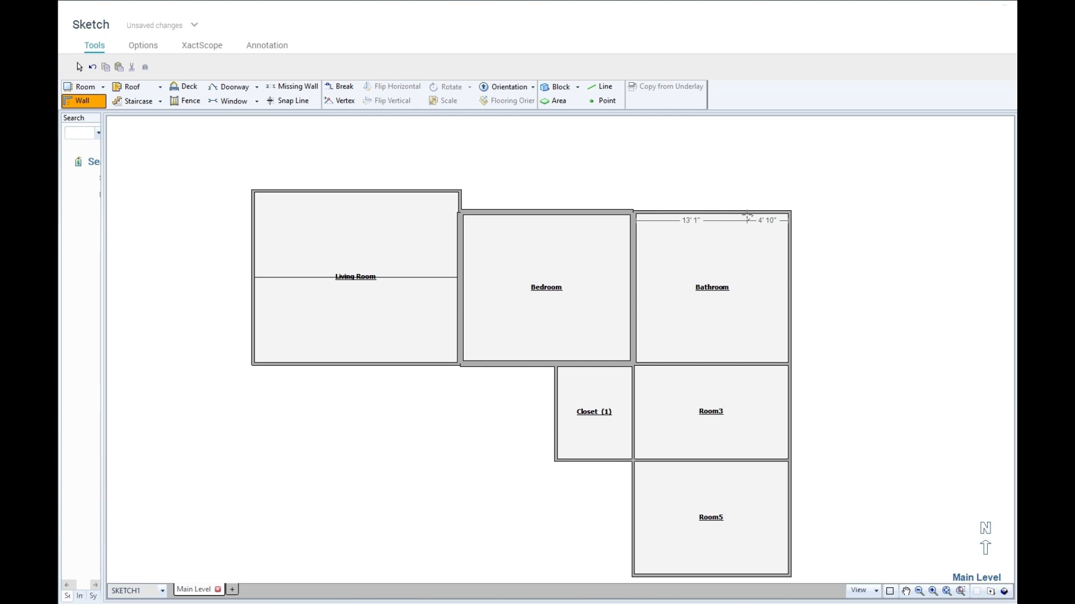
pyautogui.click(746, 215)
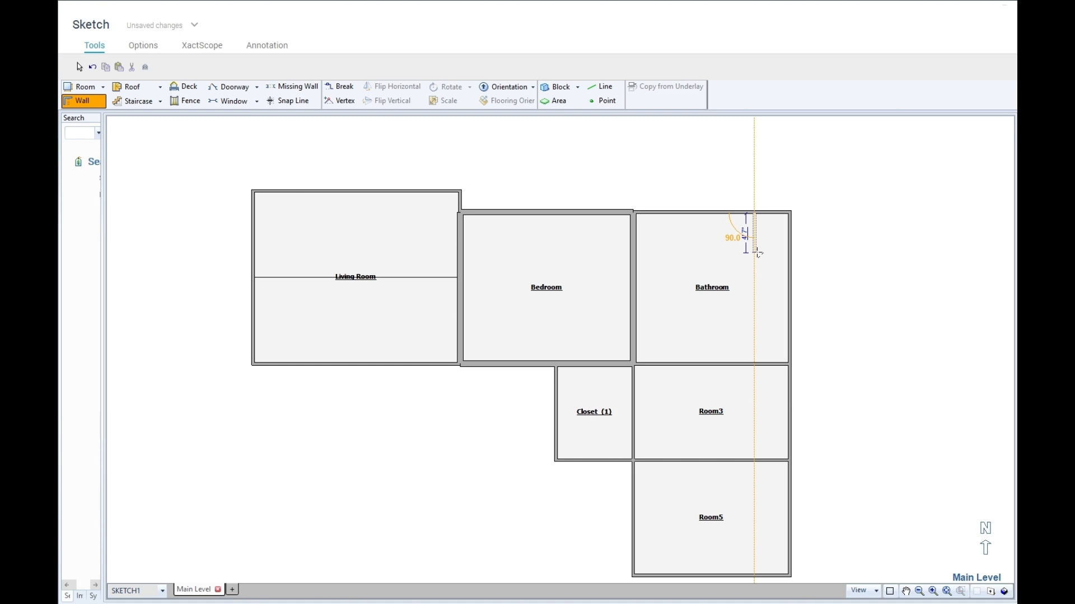
pyautogui.write('6')
pyautogui.click(758, 256)
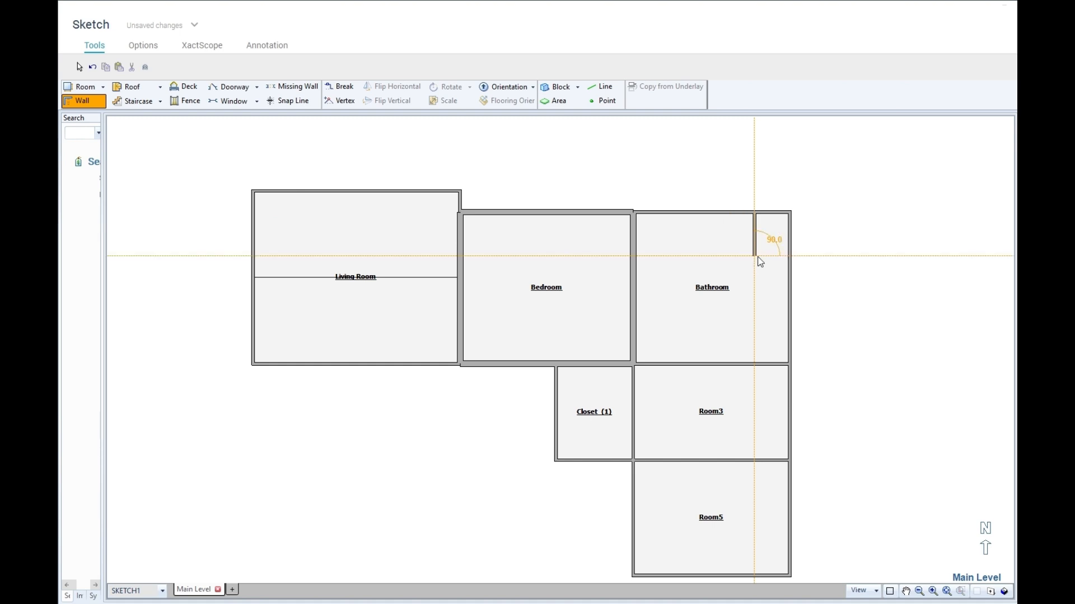
pyautogui.press('Escape')
pyautogui.click(757, 240)
pyautogui.click(766, 240)
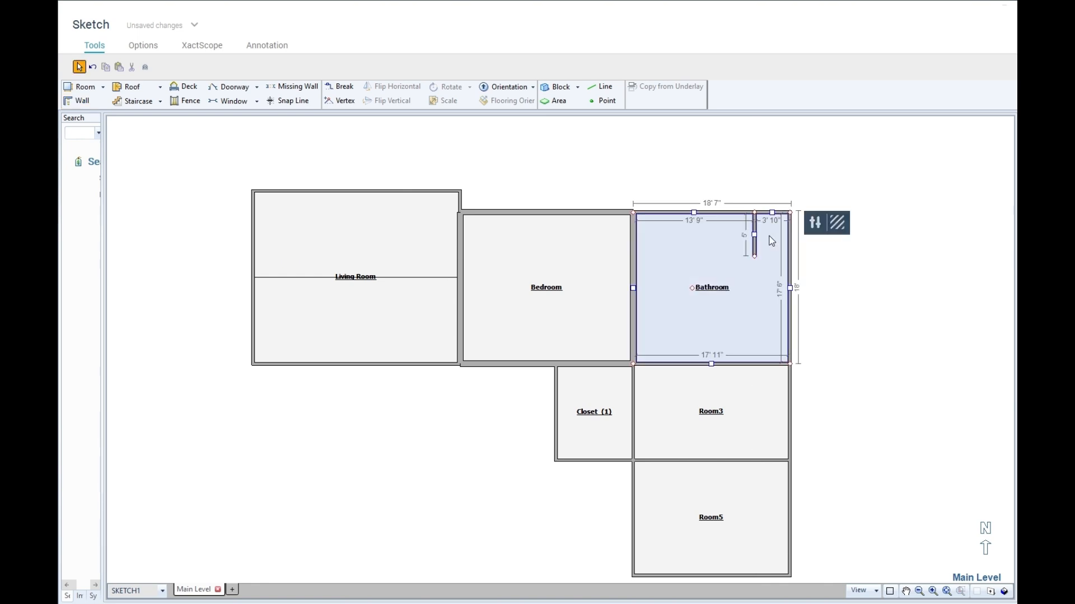
# Step: Inspect the Bathroom's partition wall in the 3D view and return to the plan view
pyautogui.click(1003, 591)
pyautogui.moveTo(947, 560); pyautogui.dragTo(799, 371)
pyautogui.scroll(5, 754, 368)
pyautogui.scroll(-2, 755, 367)
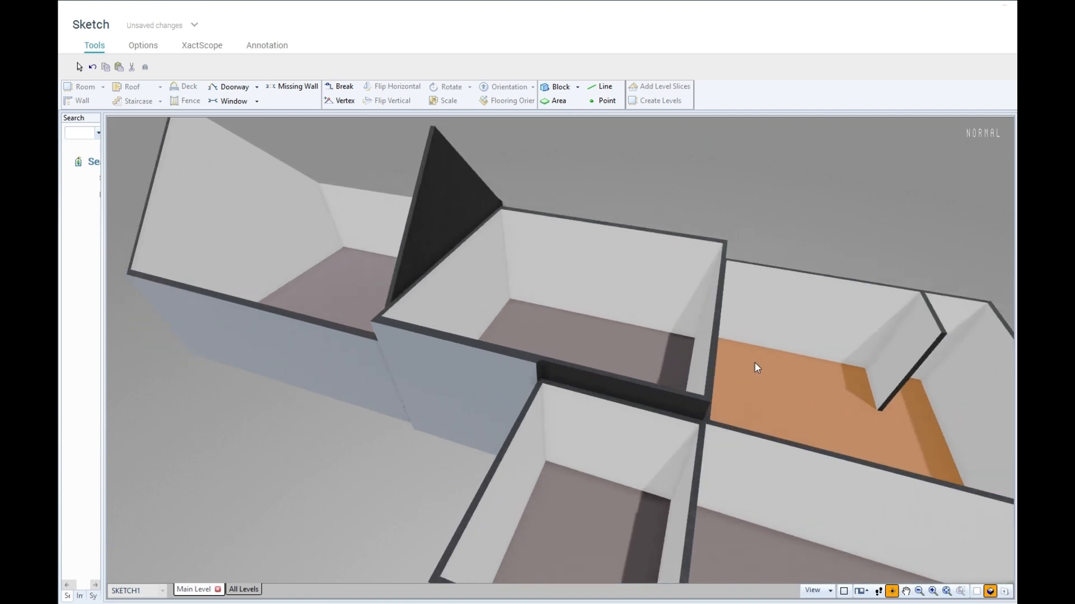
pyautogui.scroll(-5, 755, 362)
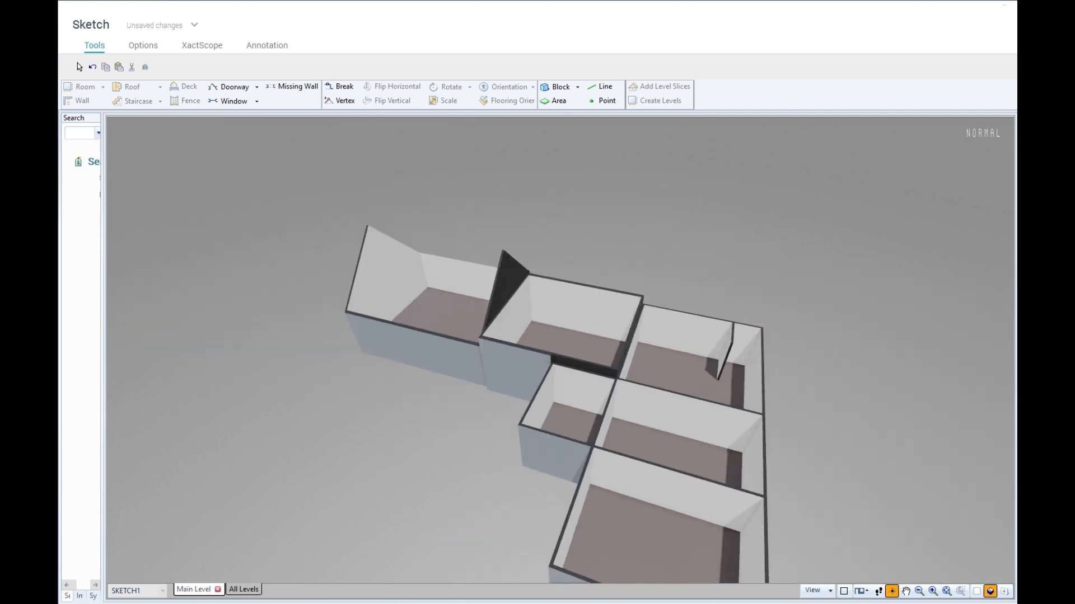
pyautogui.click(980, 592)
# Step: Set the Bathroom partition wall's Missing (end to end) property to Yes
pyautogui.click(757, 237)
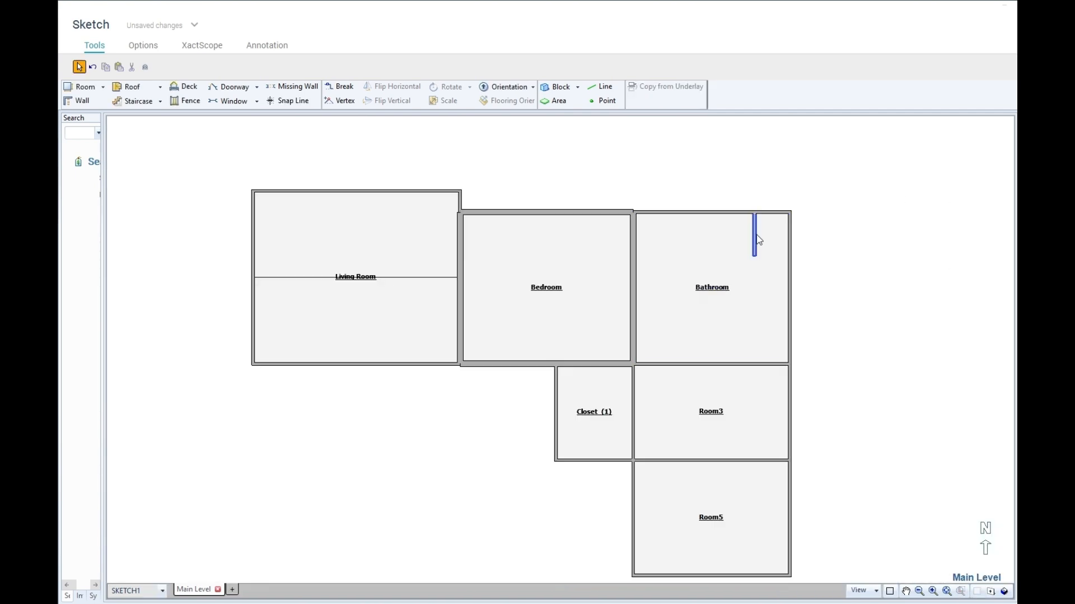
pyautogui.click(758, 239)
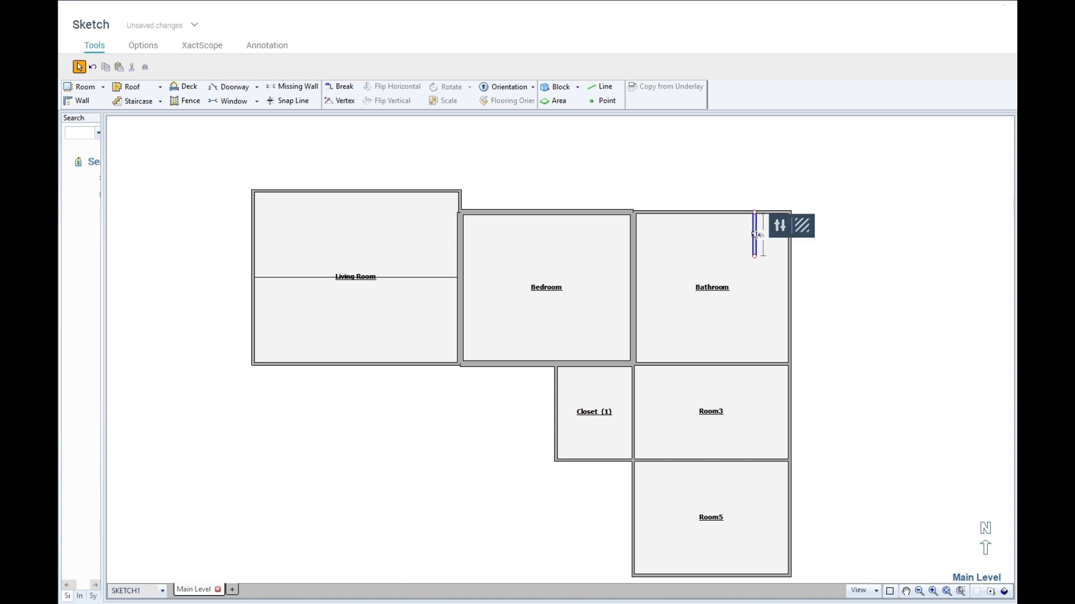
pyautogui.click(779, 235)
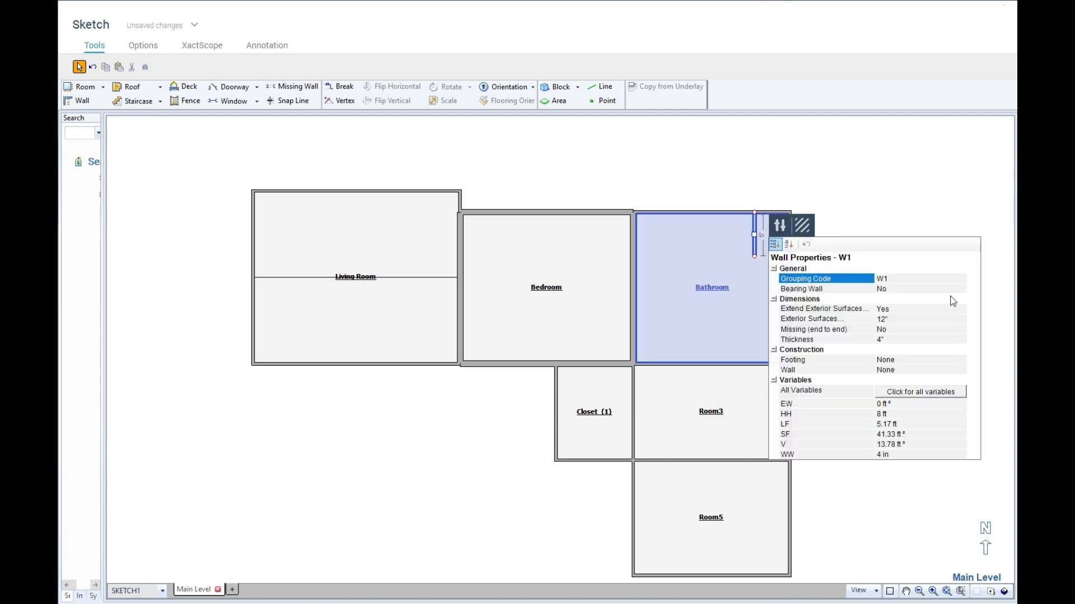
pyautogui.click(893, 329)
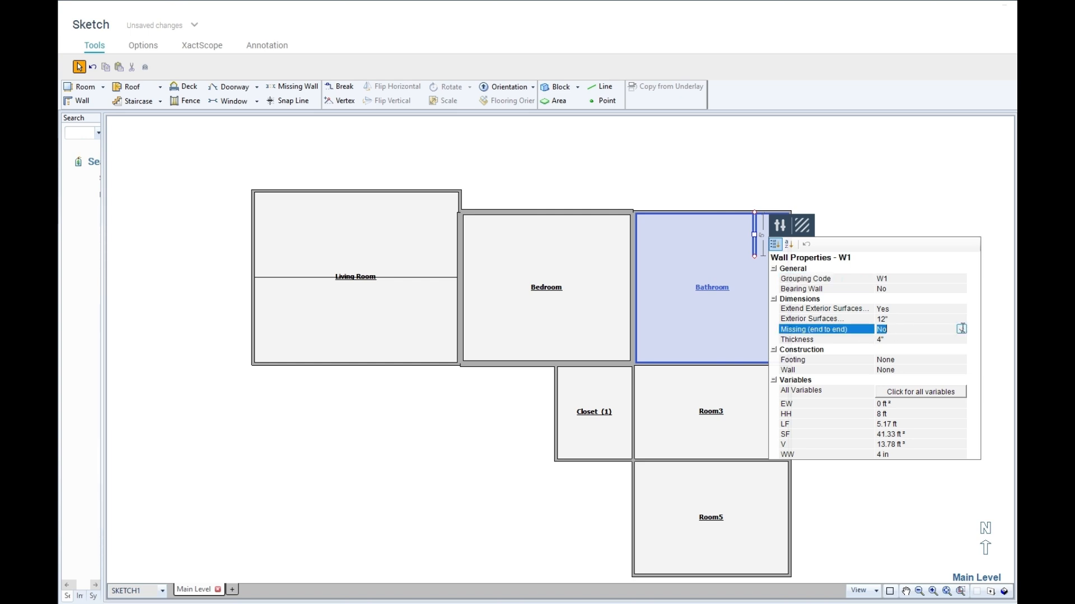
pyautogui.rightClick(963, 331)
pyautogui.click(963, 332)
pyautogui.click(961, 332)
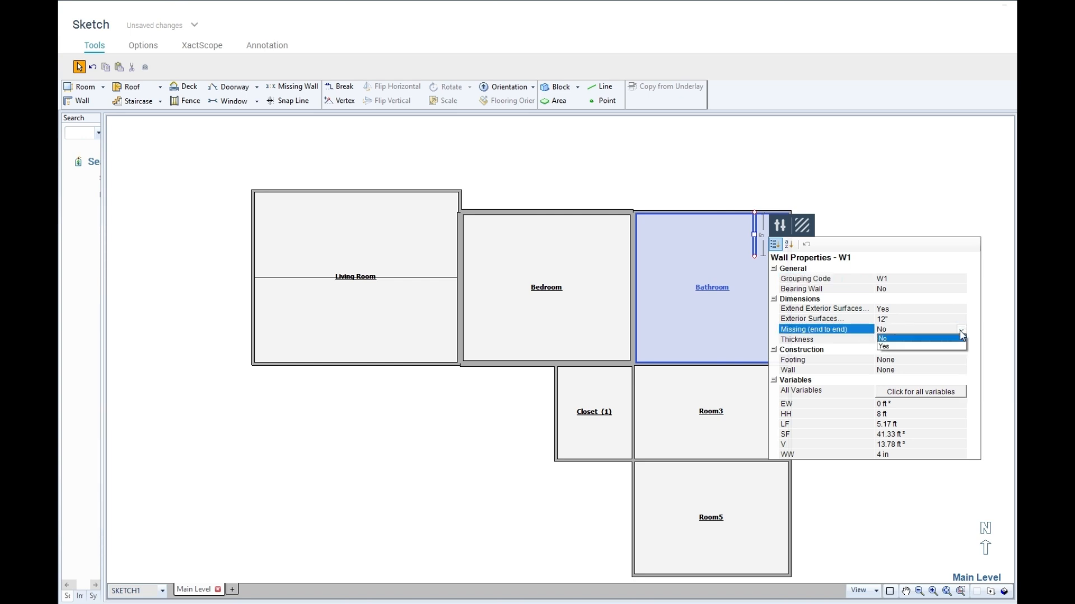
pyautogui.click(909, 346)
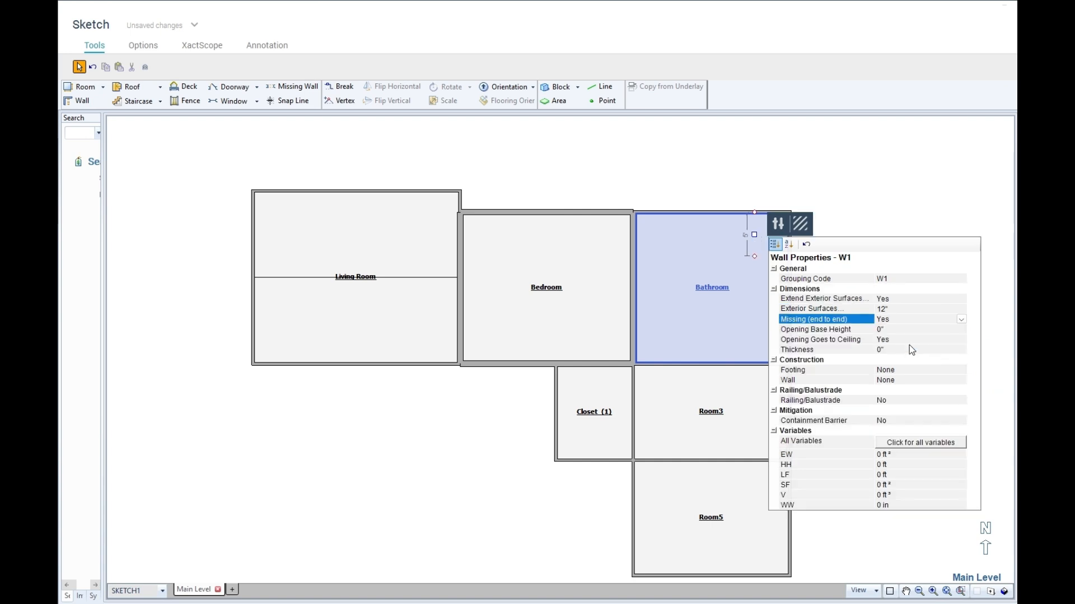
# Step: Set the partition wall's opening base height to 3' and its thickness to 4"
pyautogui.click(908, 330)
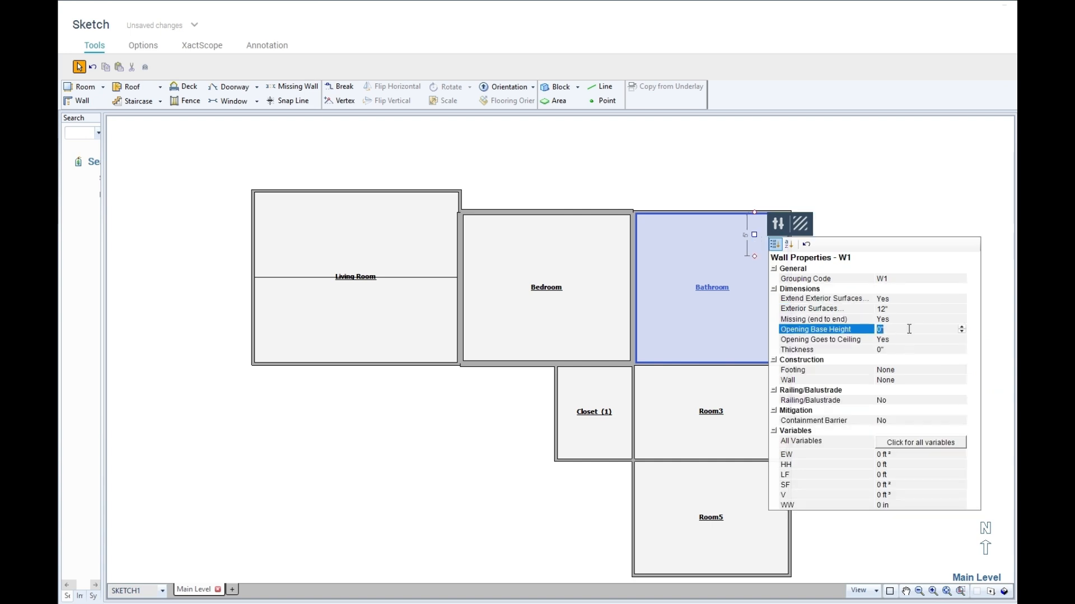
pyautogui.write('3')
pyautogui.press('Return')
pyautogui.click(898, 350)
pyautogui.click(899, 340)
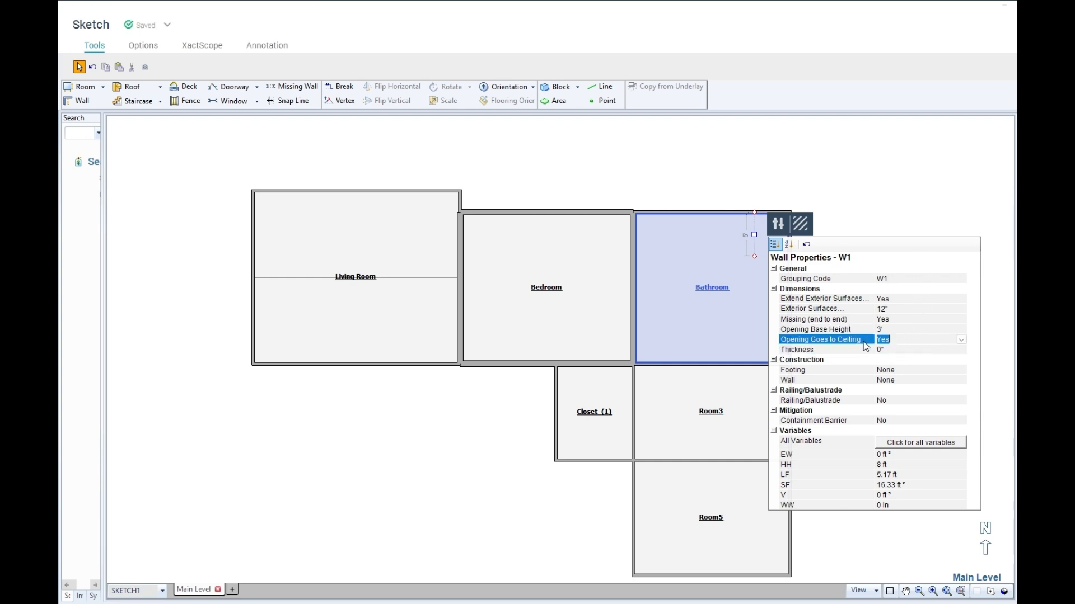
pyautogui.click(892, 349)
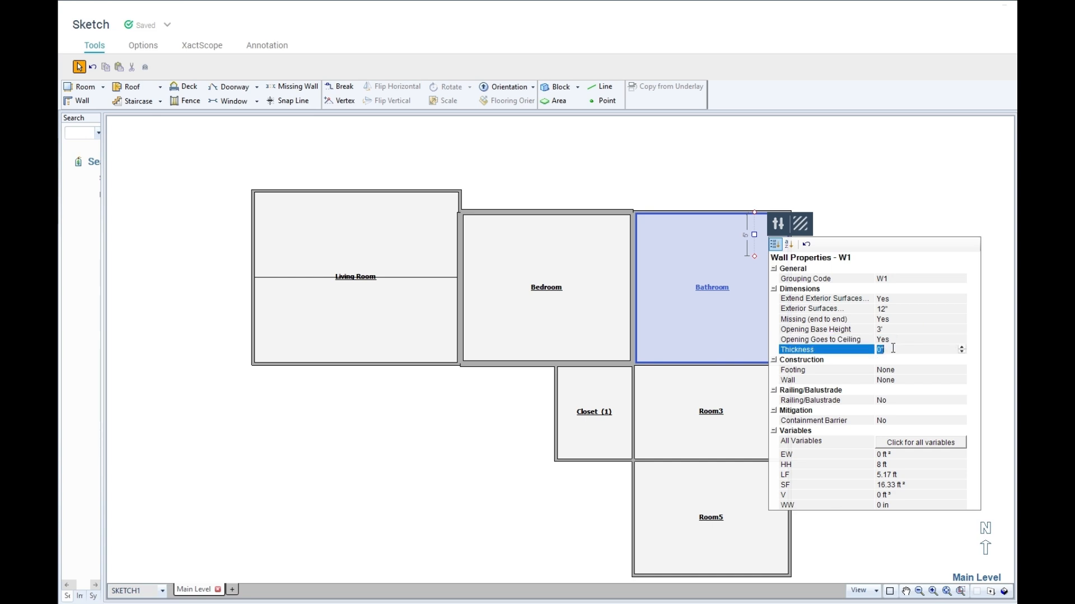
pyautogui.write('4')
pyautogui.press('Return')
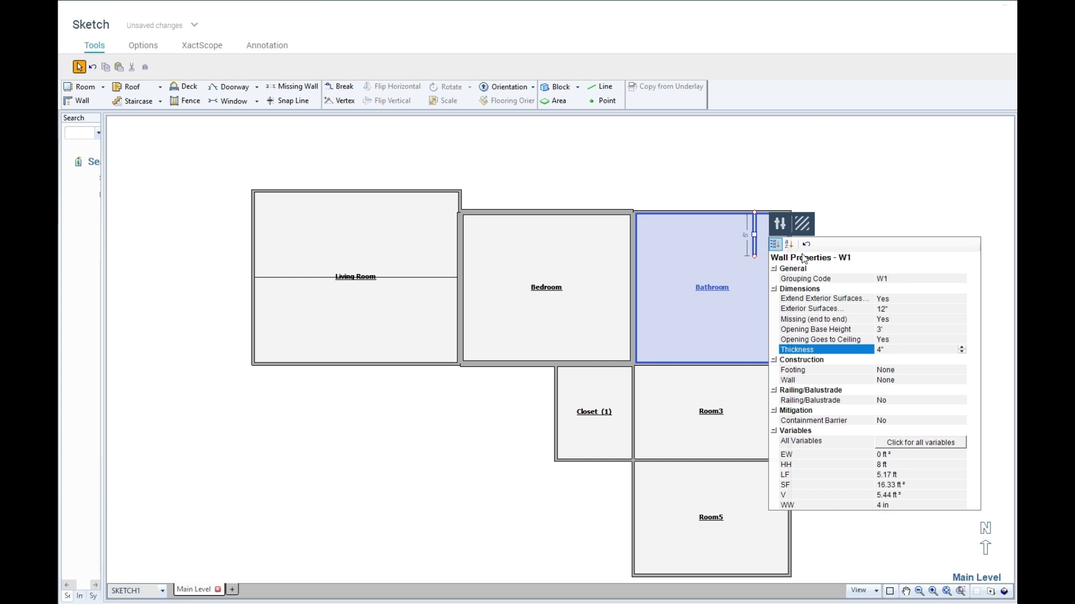
pyautogui.click(782, 165)
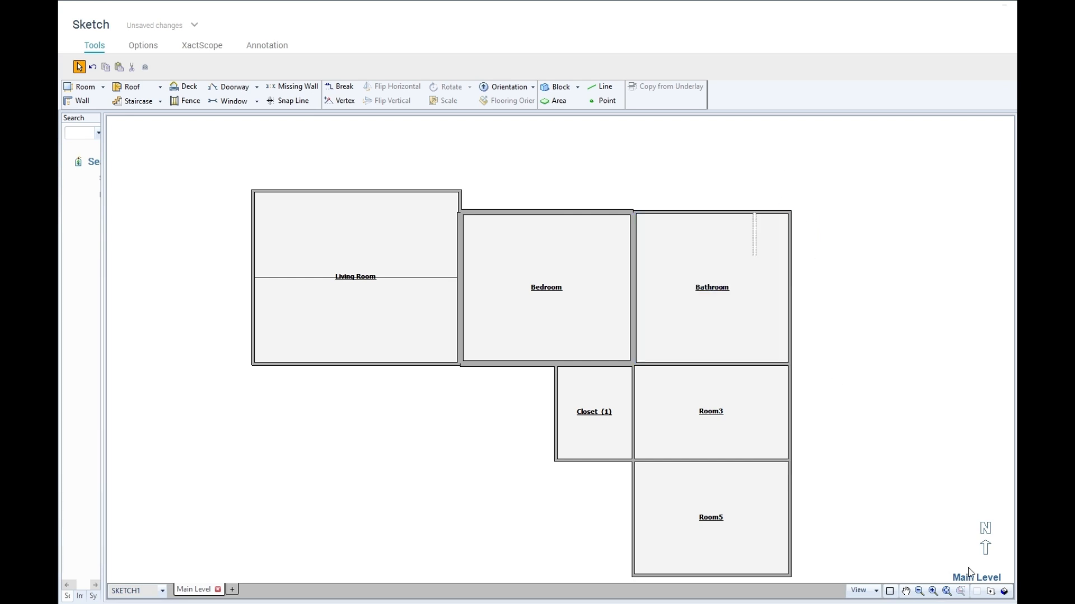
# Step: Inspect the Bathroom's low partition wall from several angles in the 3D view and return to the plan view
pyautogui.click(1006, 592)
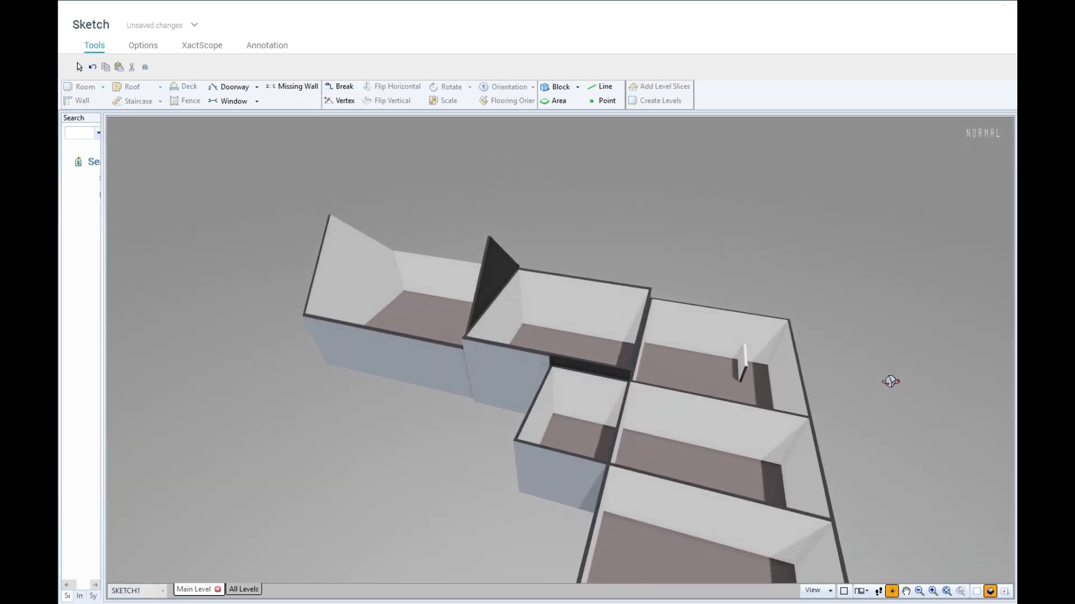
pyautogui.moveTo(735, 374); pyautogui.dragTo(199, 413)
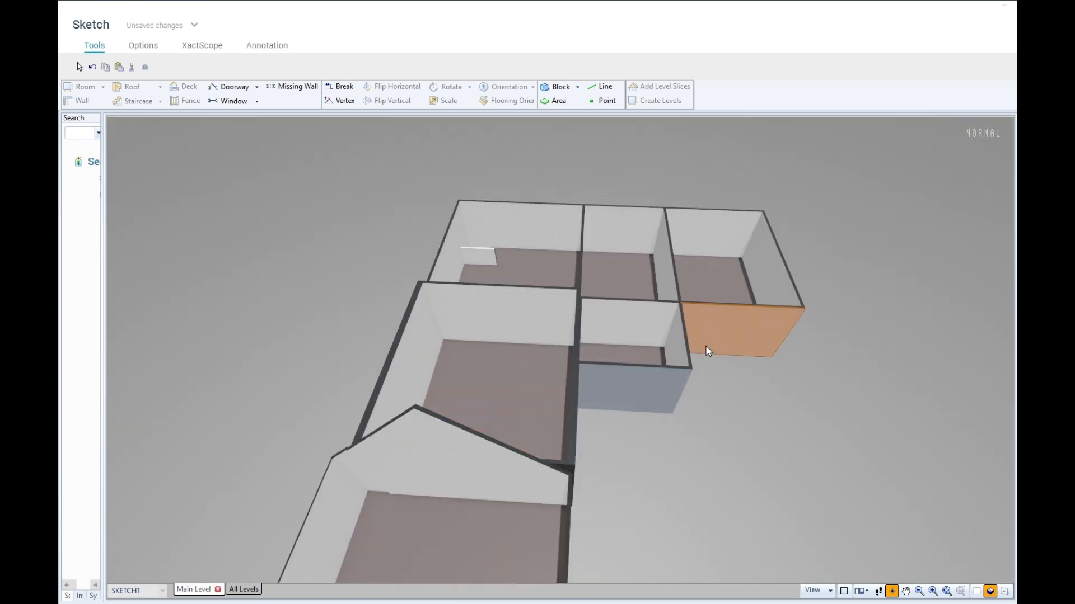
pyautogui.moveTo(703, 353); pyautogui.dragTo(750, 223)
pyautogui.press('F3')
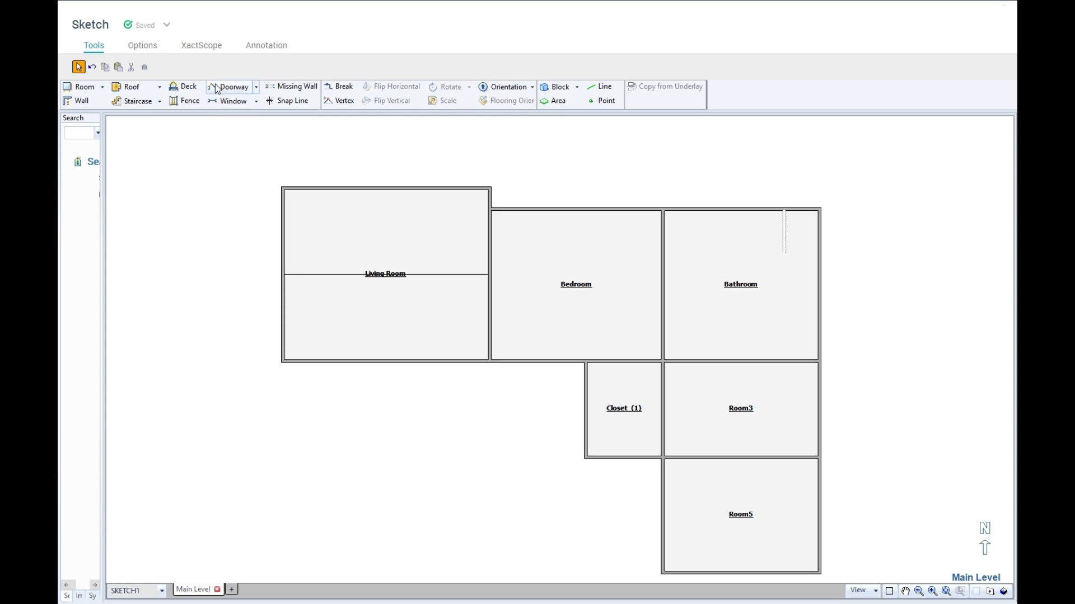
pyautogui.click(257, 87)
pyautogui.click(257, 87)
pyautogui.click(257, 101)
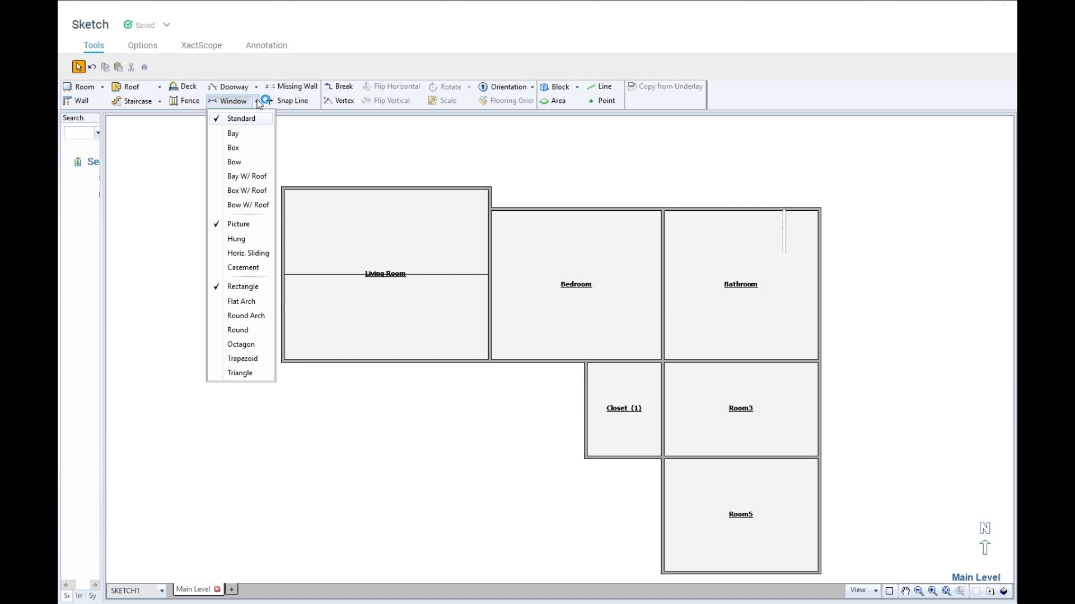
pyautogui.click(257, 101)
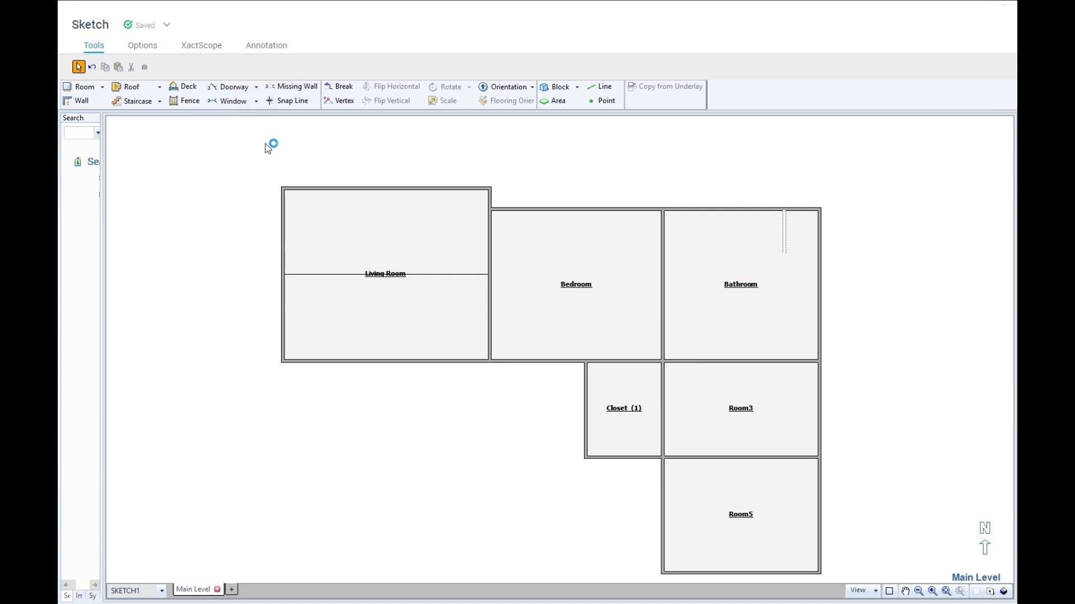
# Step: Place a 2' 6" door in the Living Room's north wall, about 5' 2" from the inside of its west wall
pyautogui.click(232, 87)
pyautogui.click(338, 188)
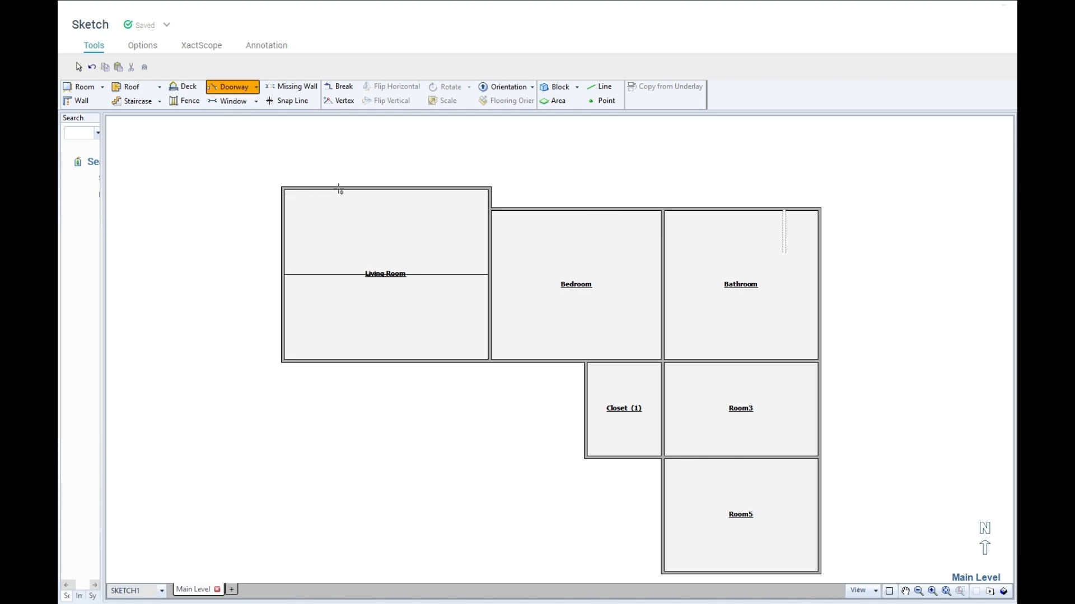
pyautogui.click(359, 199)
pyautogui.scroll(4, 341, 193)
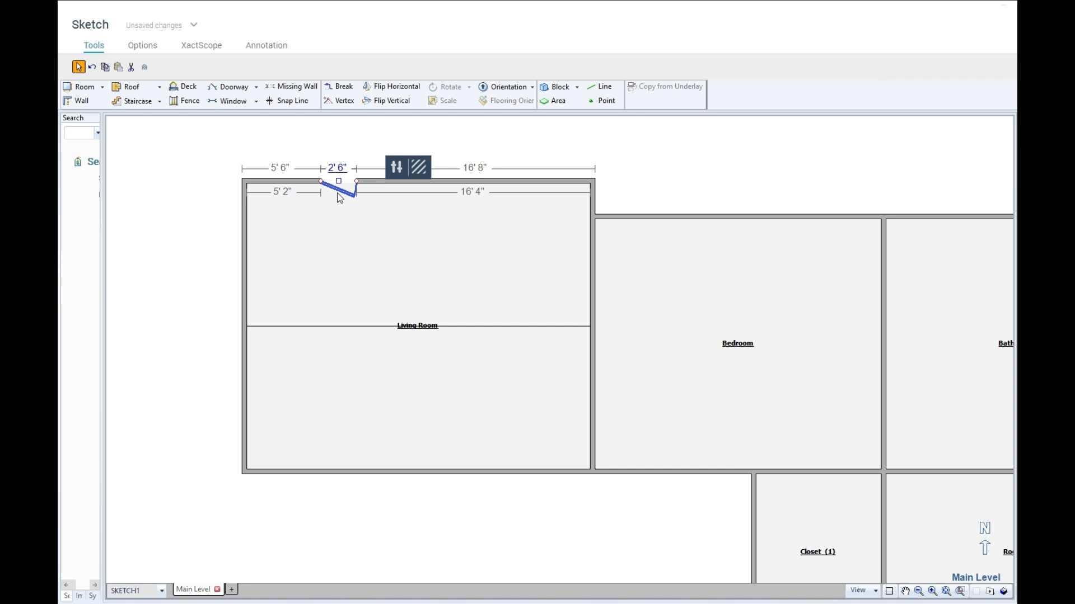
pyautogui.click(331, 239)
pyautogui.click(538, 149)
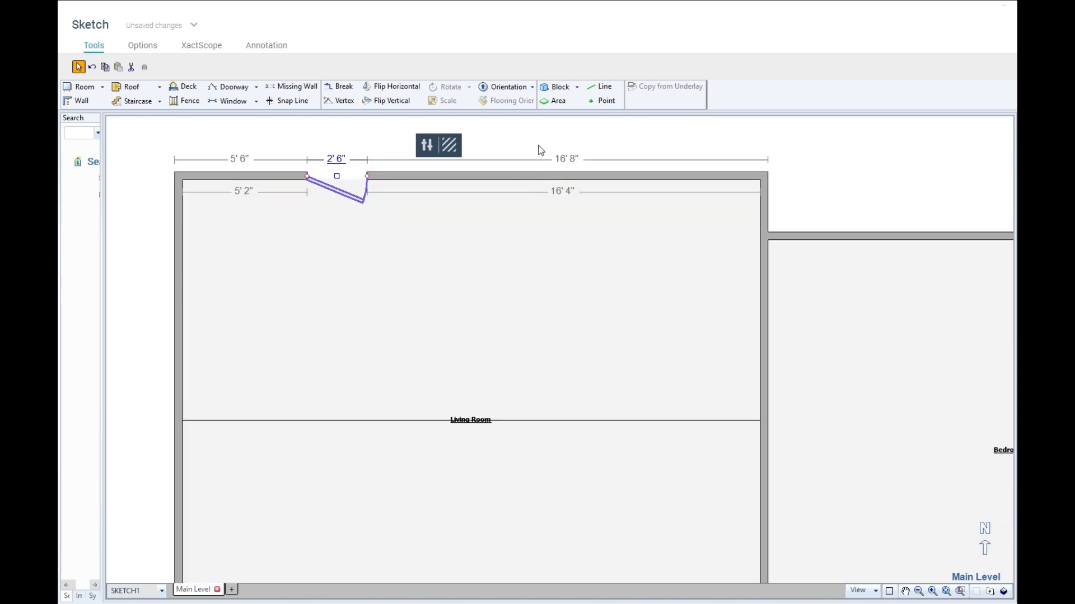
# Step: Review the Living Room door's height, base height, deduction, angle and swing properties
pyautogui.click(428, 145)
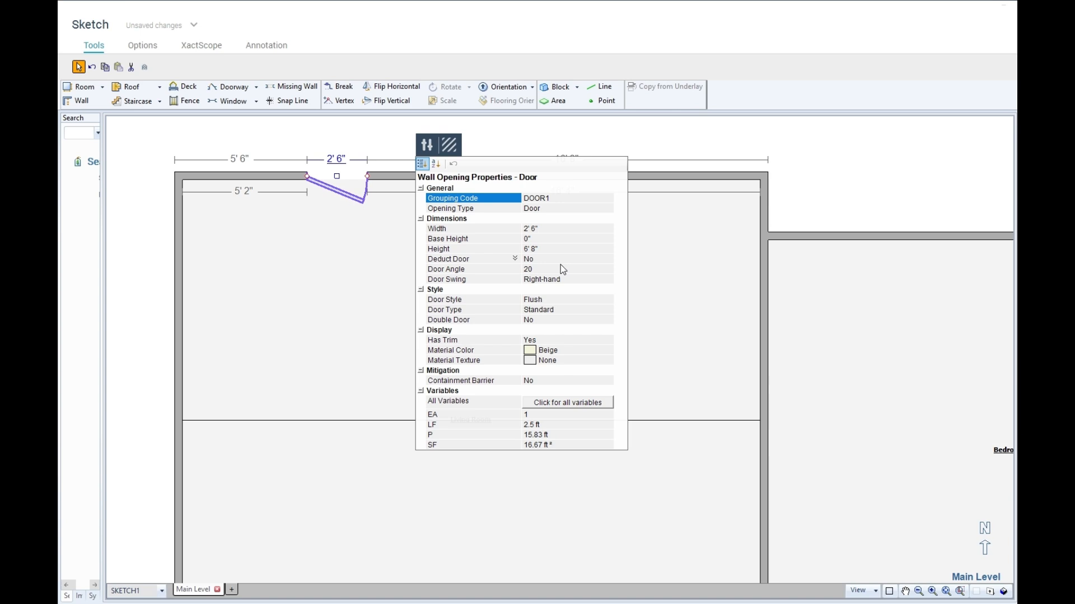
pyautogui.click(459, 249)
pyautogui.click(461, 241)
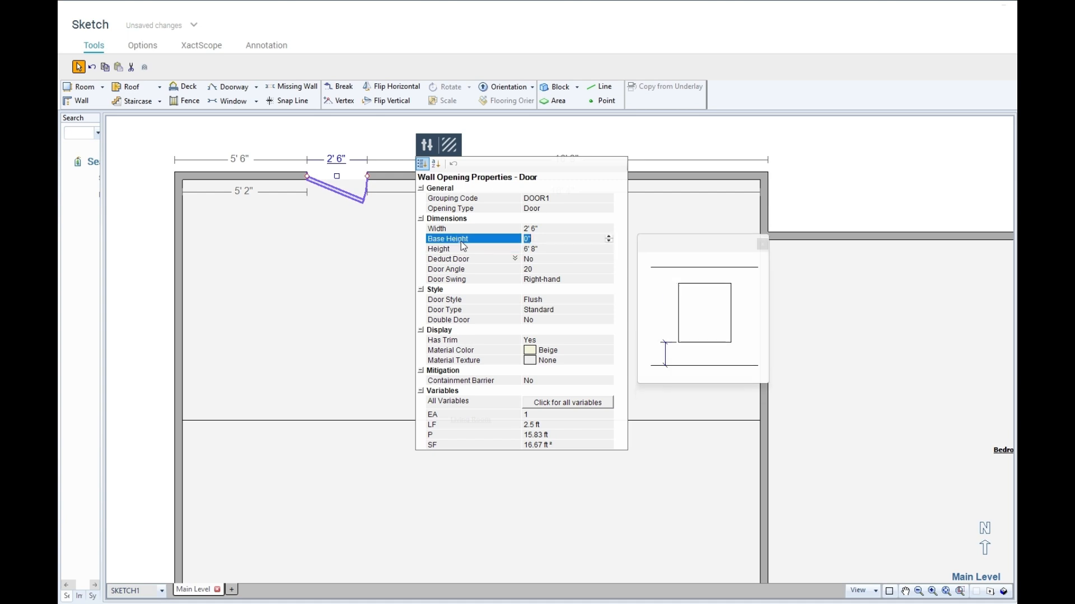
pyautogui.click(462, 259)
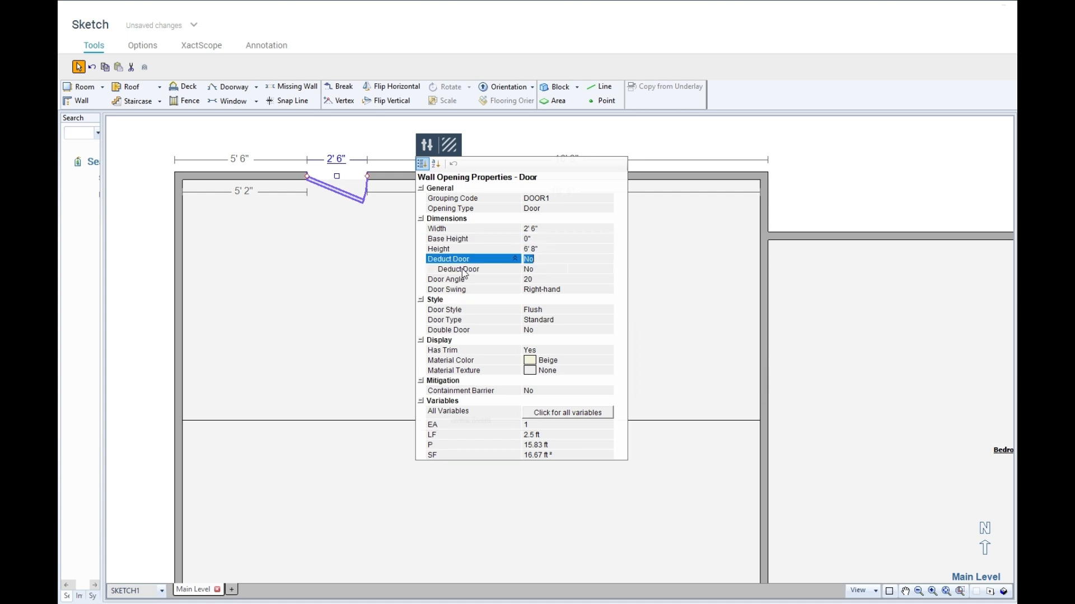
pyautogui.click(462, 280)
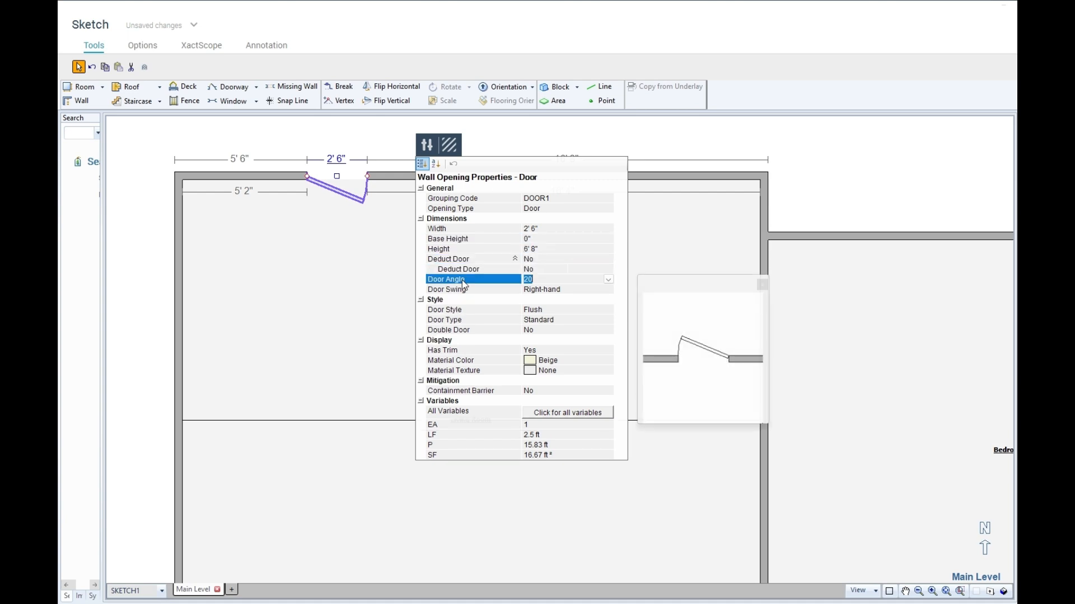
pyautogui.click(463, 290)
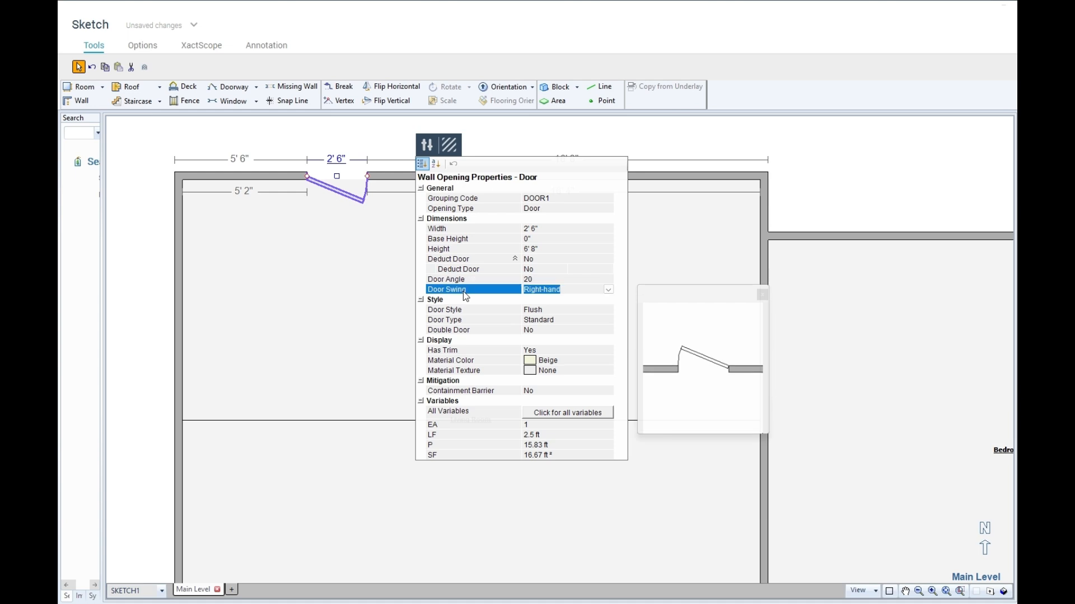
# Step: Try the Left-hand swing on the Living Room door and restore the Right-hand swing
pyautogui.click(608, 289)
pyautogui.click(580, 307)
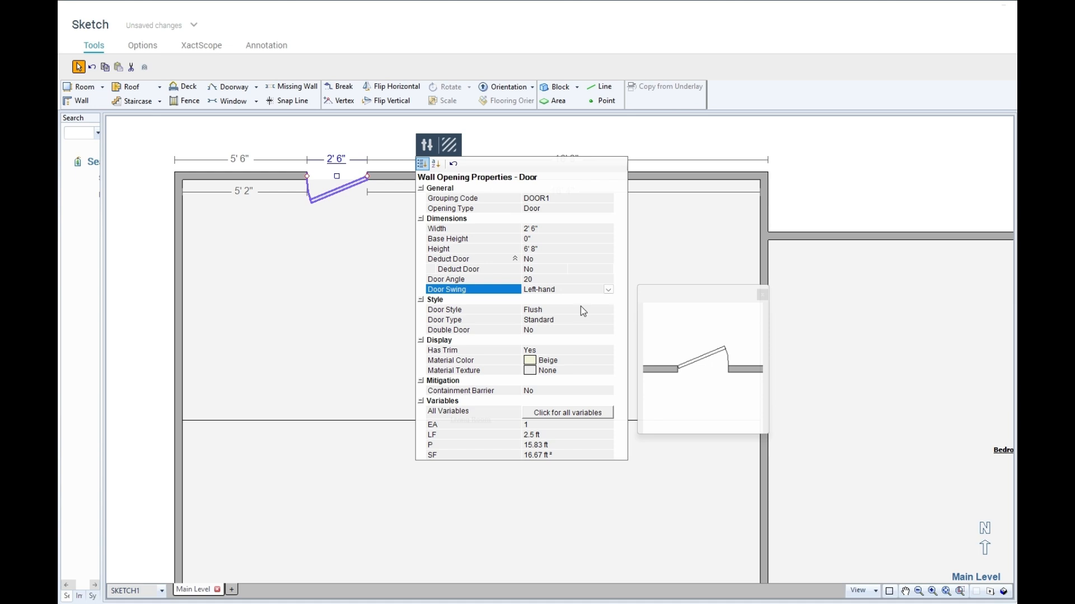
pyautogui.click(608, 290)
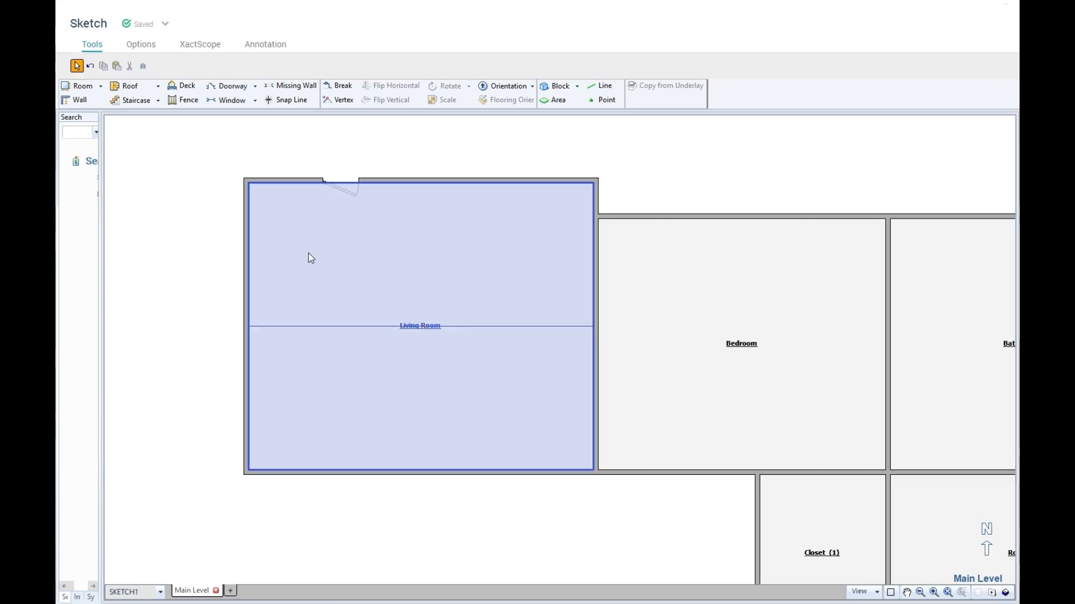
pyautogui.click(271, 164)
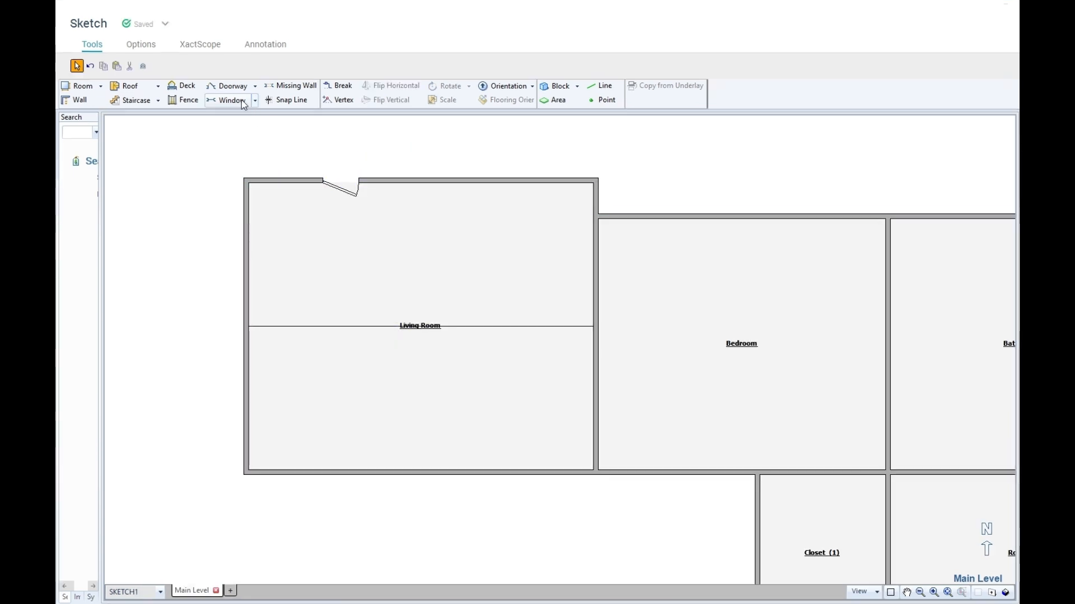
# Step: Place a 5' window just east of the door in the Living Room's north wall and delete it
pyautogui.click(255, 101)
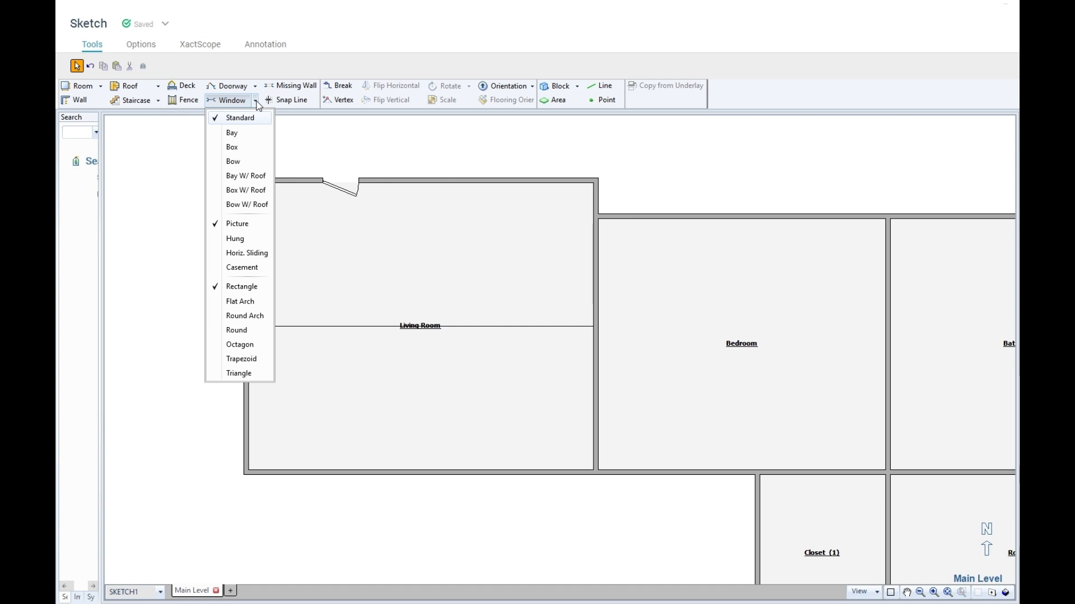
pyautogui.click(228, 102)
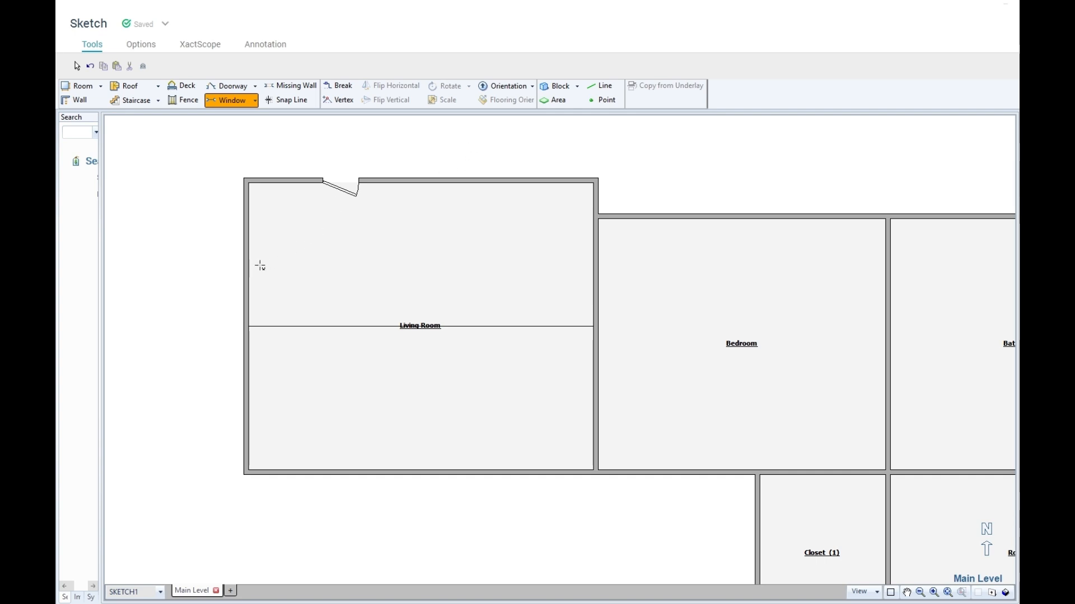
pyautogui.press('Escape')
pyautogui.click(385, 179)
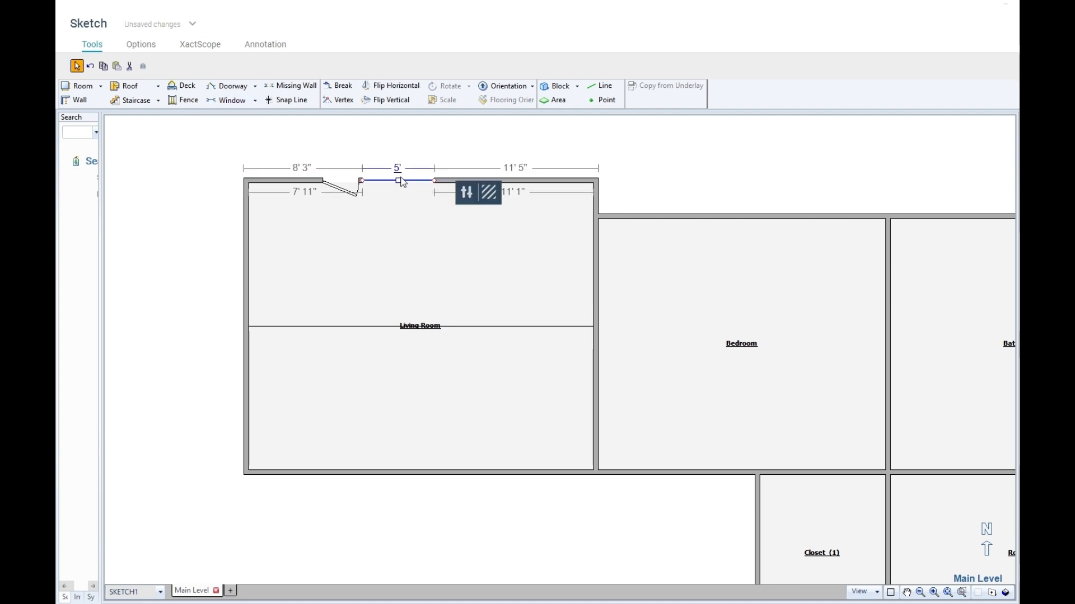
pyautogui.press('Delete')
# Step: Draw a window about 5' 9" wide in the Living Room's north wall, about 8' 8" from the inside west wall, and open its properties
pyautogui.click(229, 101)
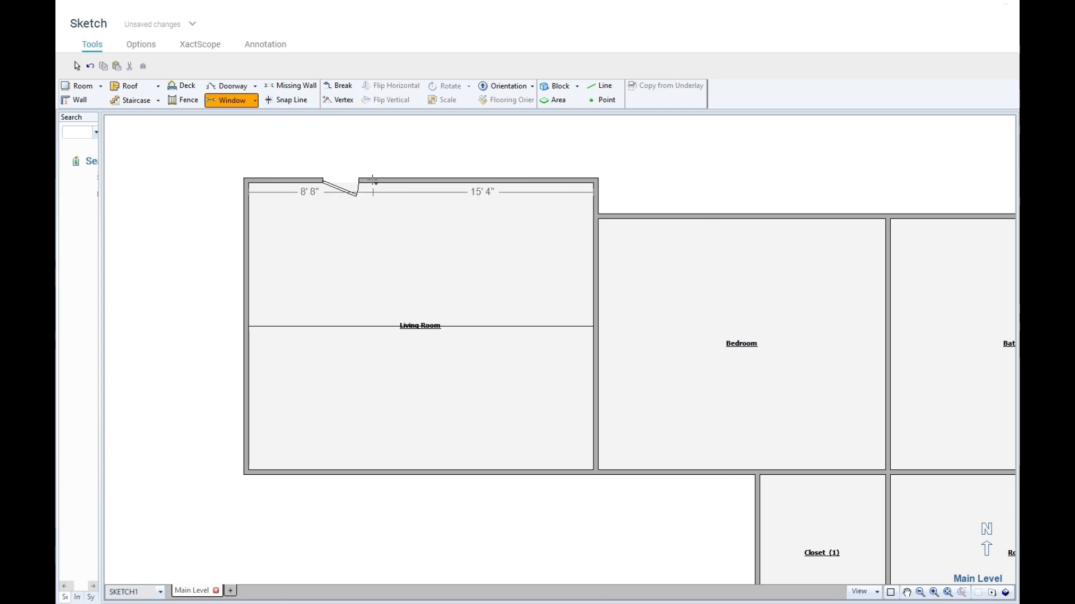
pyautogui.moveTo(373, 180); pyautogui.dragTo(456, 182)
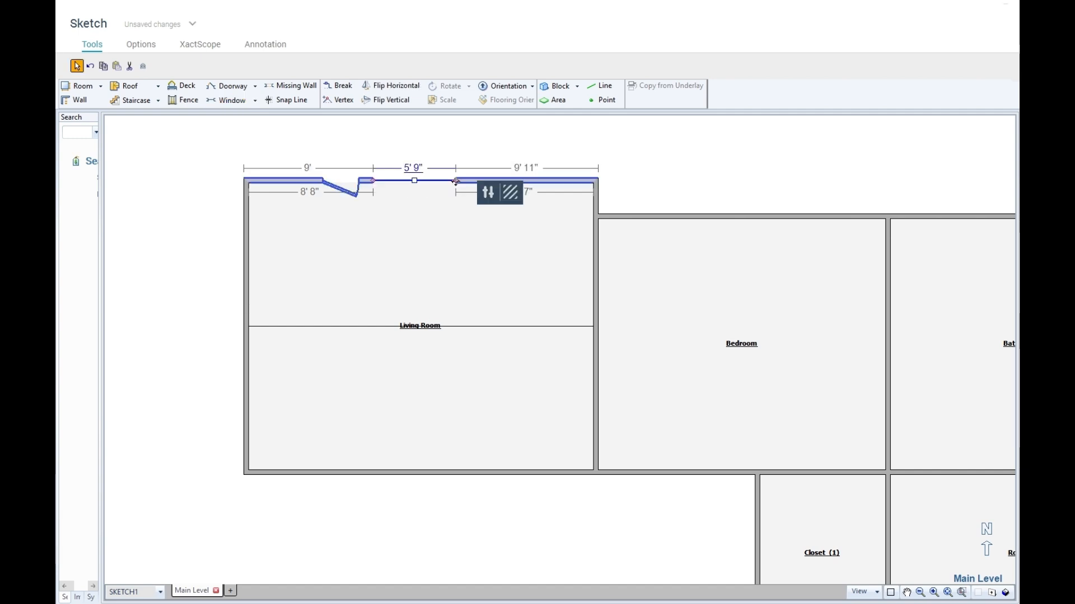
pyautogui.click(488, 192)
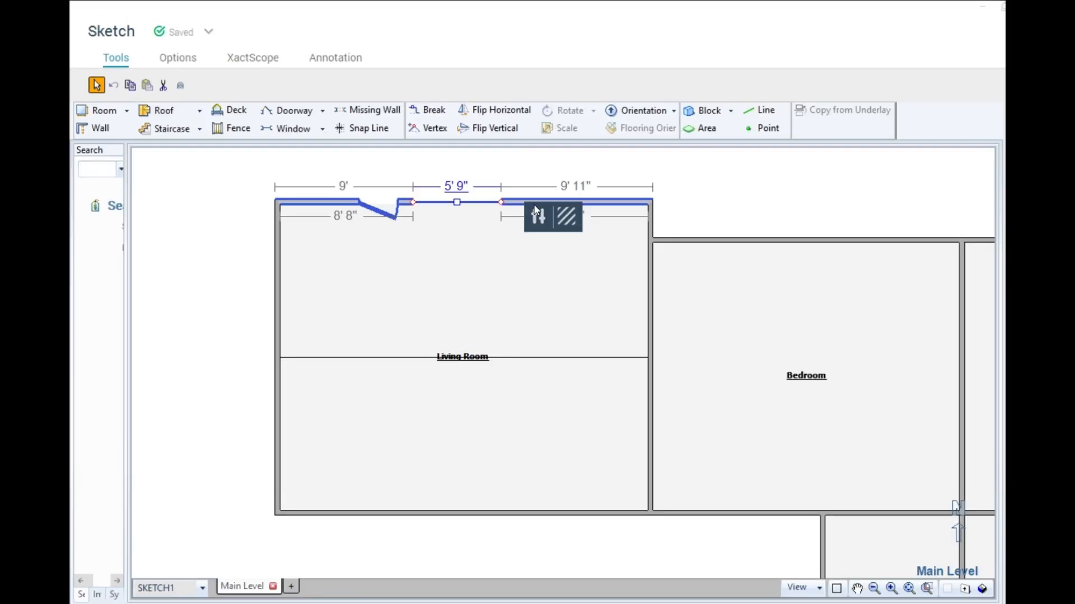
pyautogui.click(539, 217)
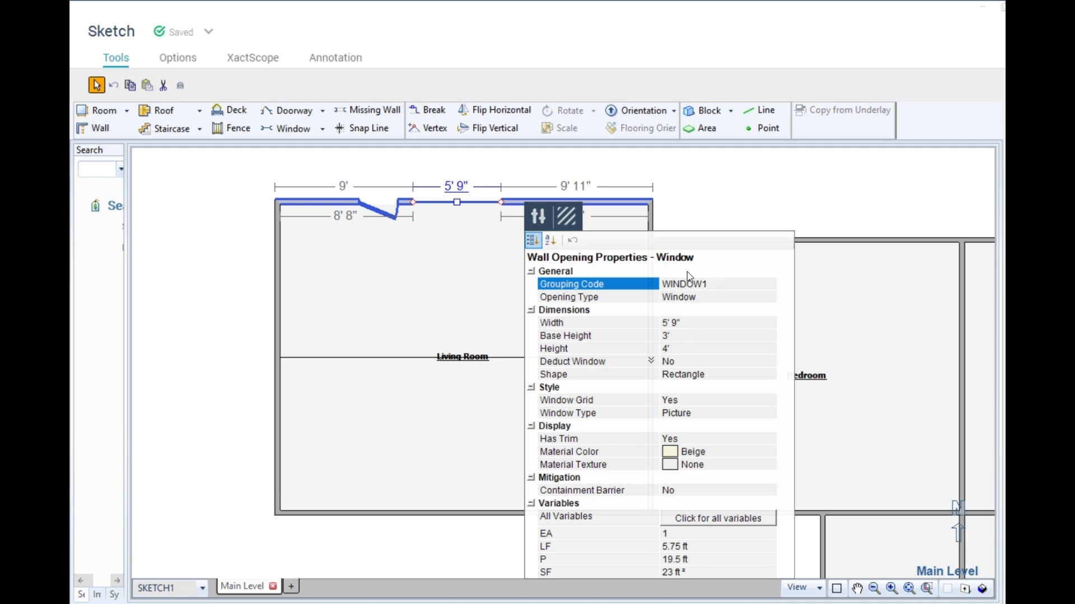
pyautogui.moveTo(665, 240); pyautogui.dragTo(728, 185)
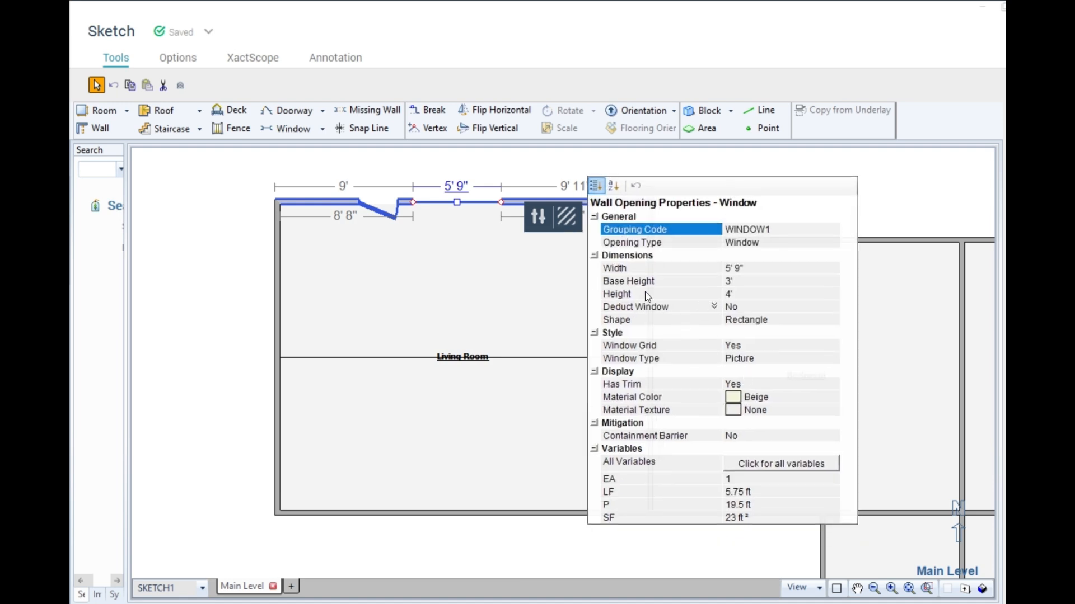
# Step: Review the width, base height and height properties of the window in the Living Room's north wall
pyautogui.click(656, 257)
pyautogui.click(659, 267)
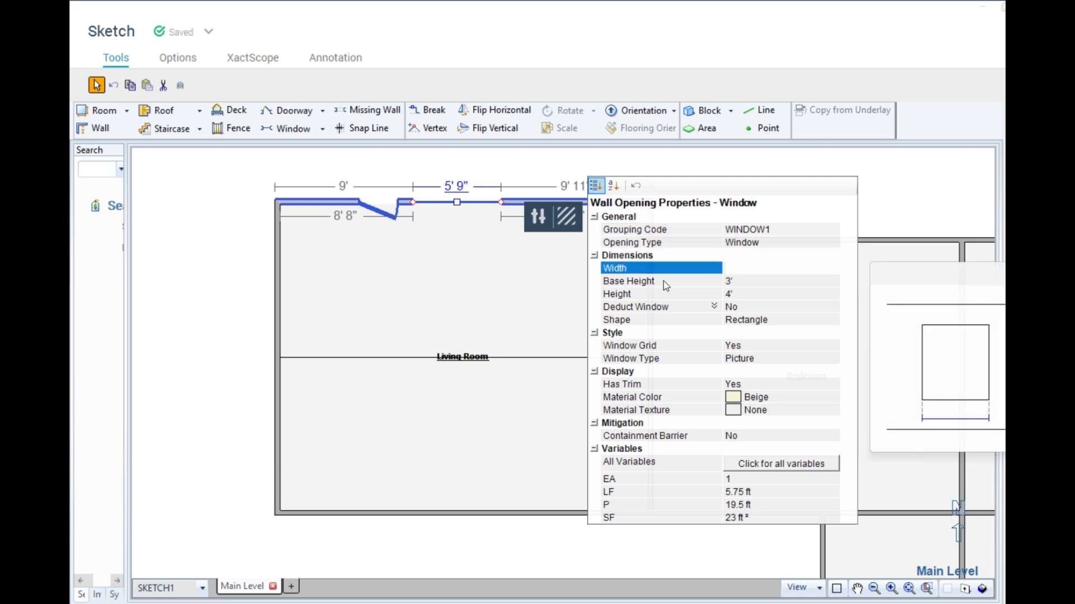
pyautogui.click(664, 281)
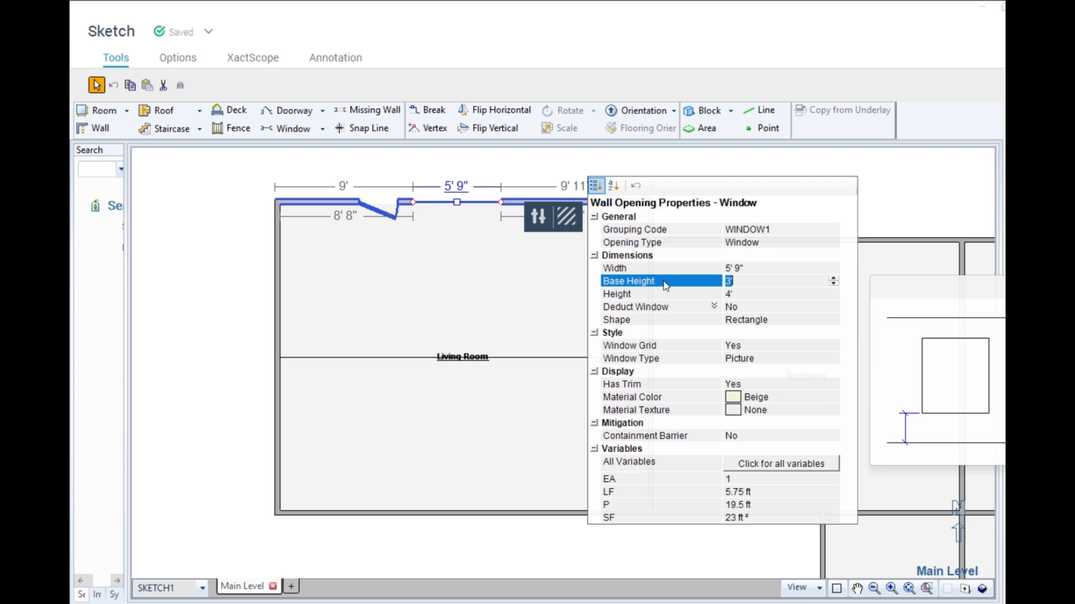
pyautogui.click(668, 296)
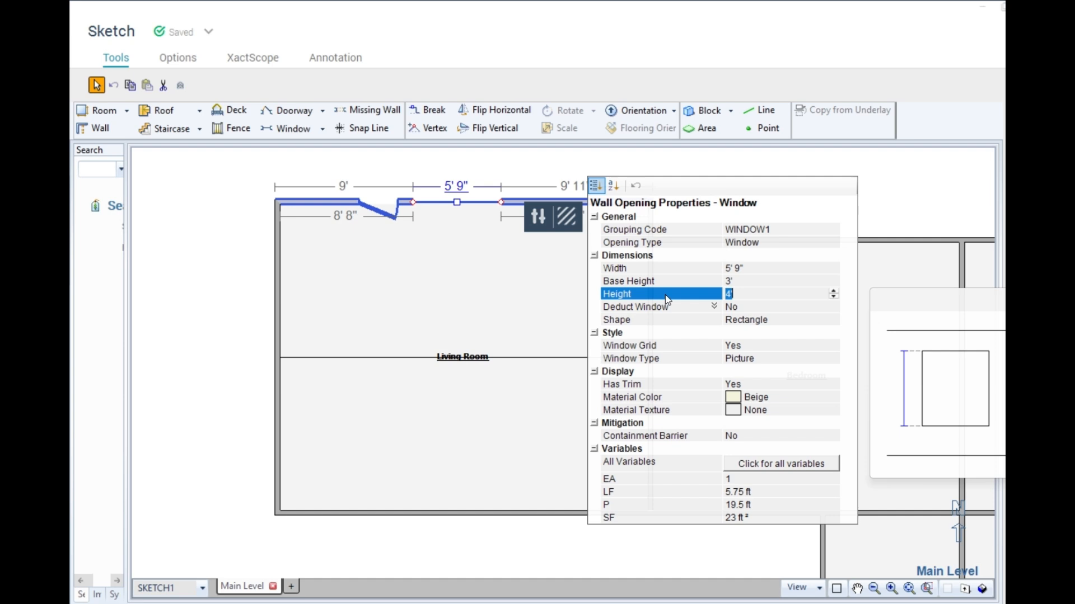
pyautogui.click(694, 285)
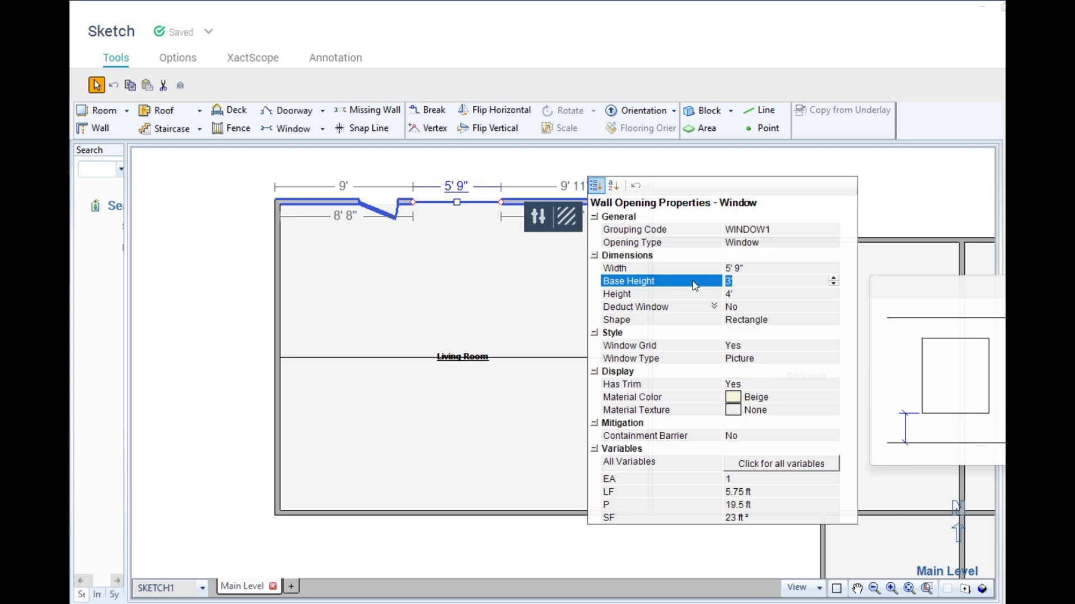
# Step: Try the Flat Arch, Octagon and Round Arch shapes on the Living Room window and restore the Rectangle shape
pyautogui.click(693, 322)
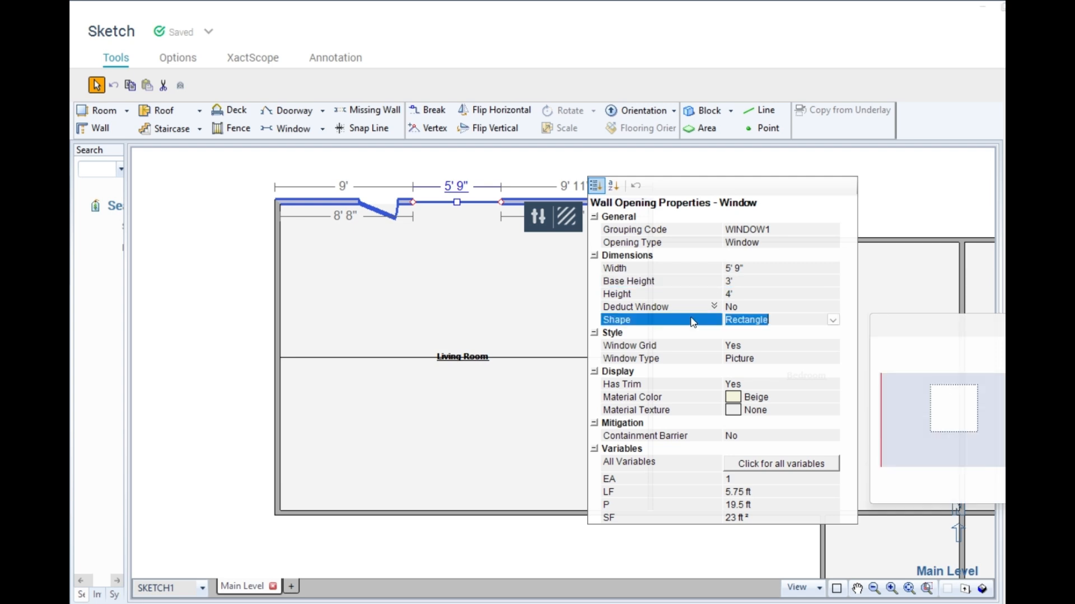
pyautogui.click(834, 321)
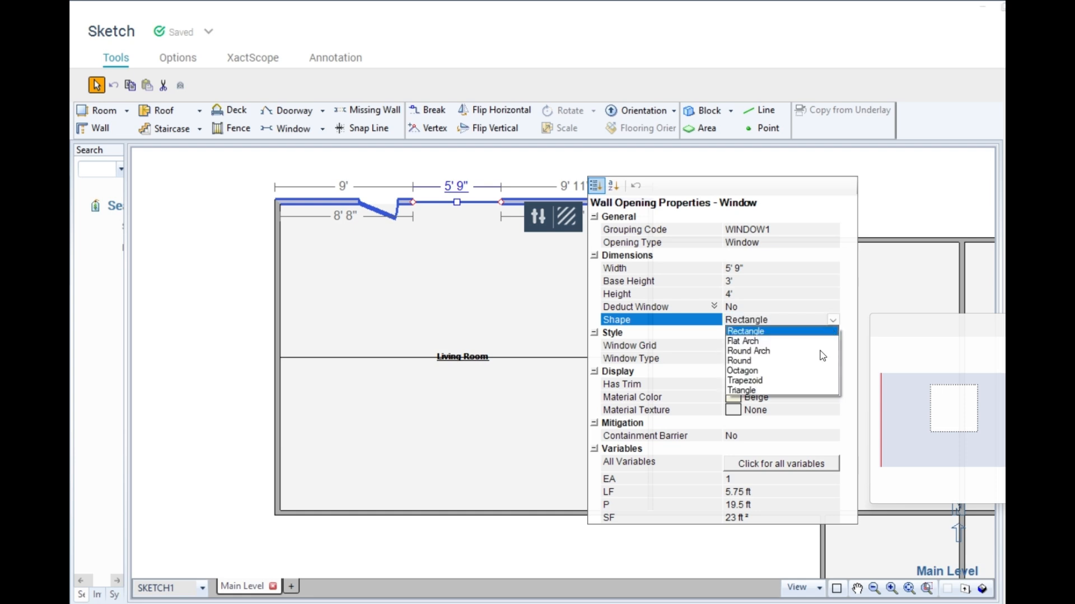
pyautogui.click(758, 341)
pyautogui.click(833, 320)
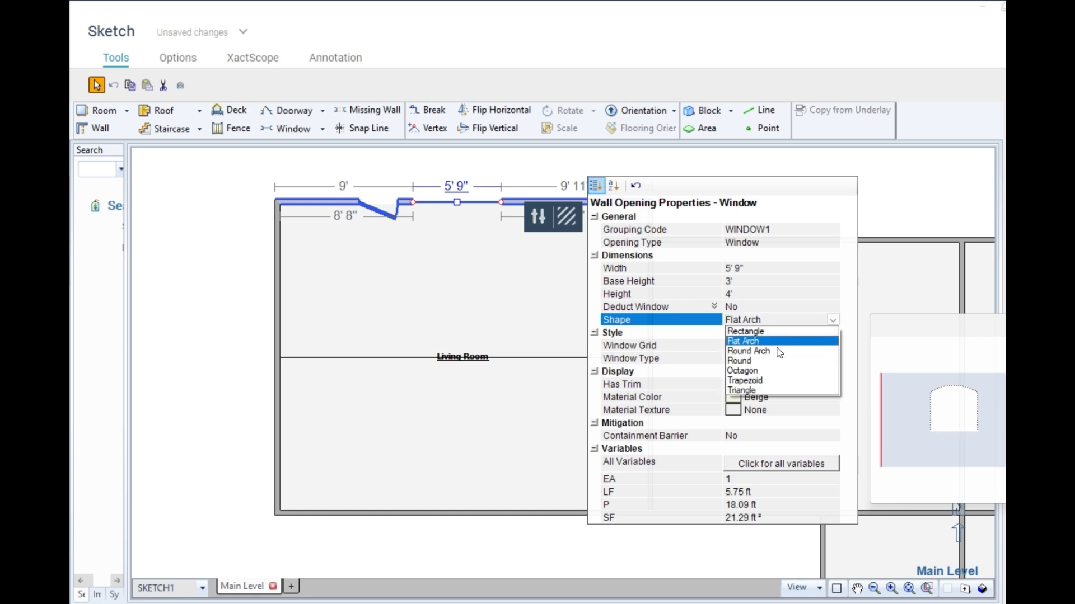
pyautogui.click(760, 372)
pyautogui.click(837, 322)
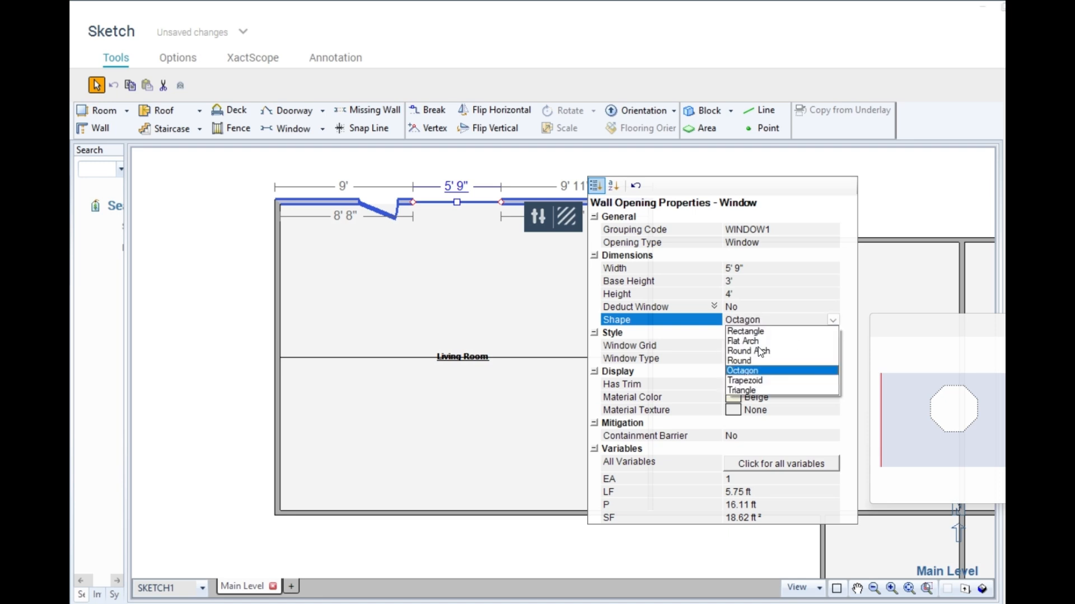
pyautogui.click(759, 352)
pyautogui.click(833, 321)
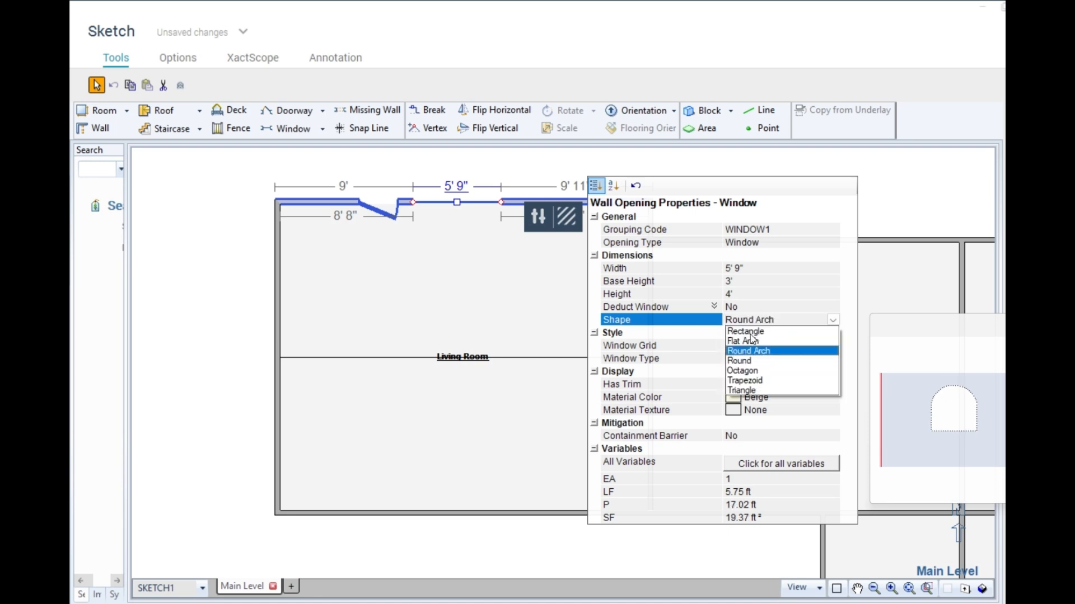
pyautogui.click(750, 332)
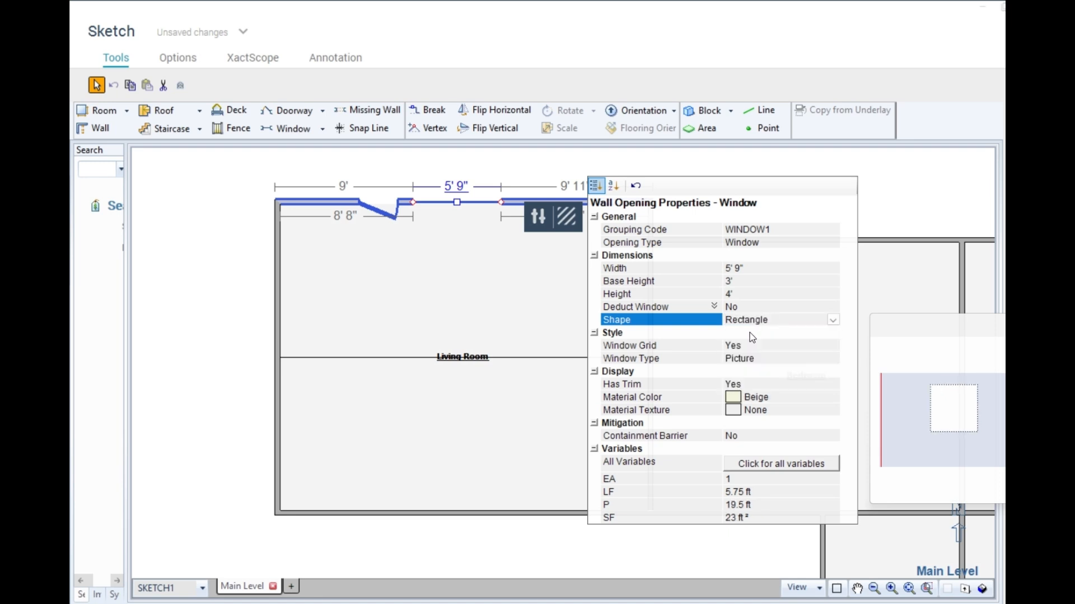